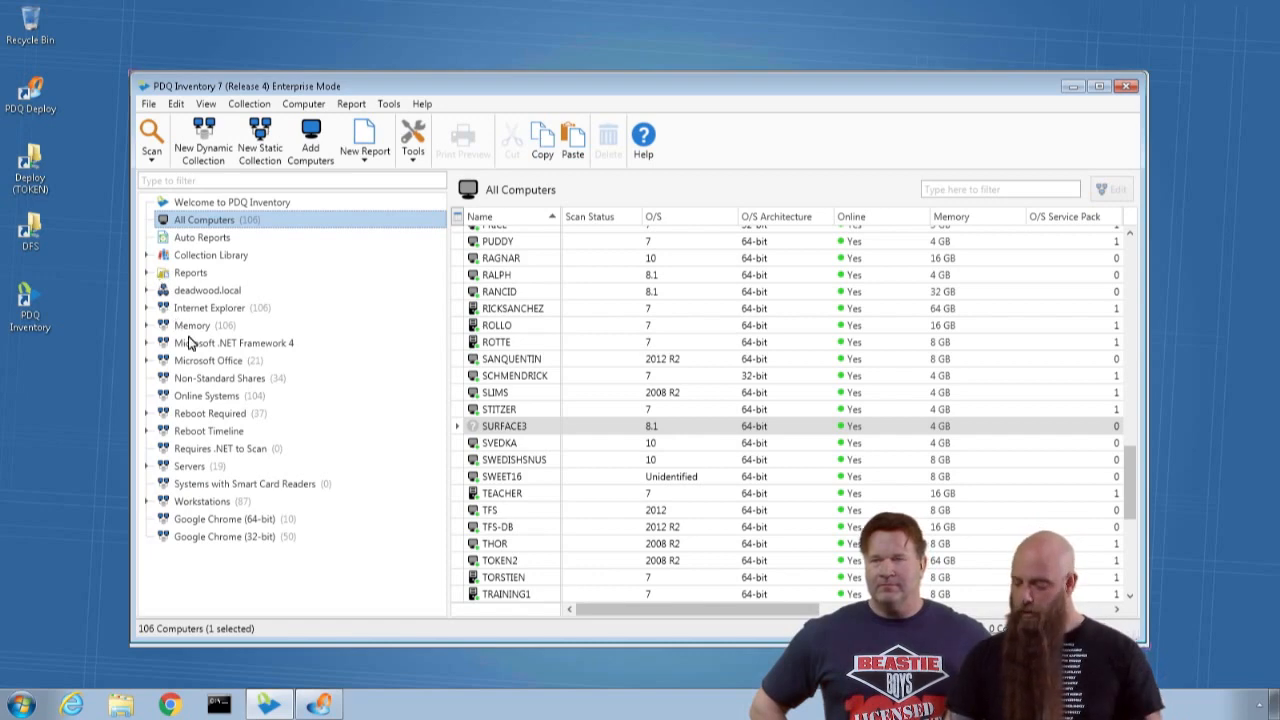
Move the Memory collection directly below the Online Systems collection in the collection tree
{"action": "left_click", "coordinate": [168, 326]}
{"action": "left_click_drag", "start_coordinate": [168, 326], "coordinate": [172, 410]}
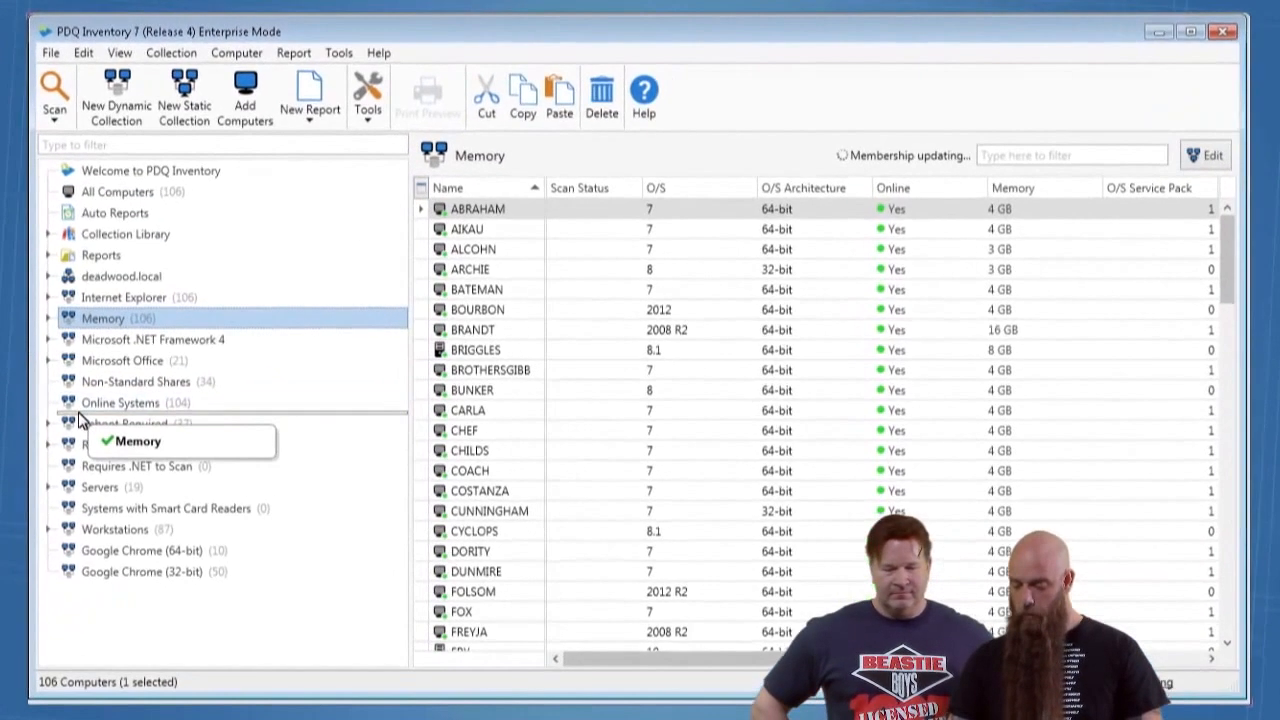
{"action": "left_click_drag", "start_coordinate": [80, 418], "coordinate": [78, 422]}
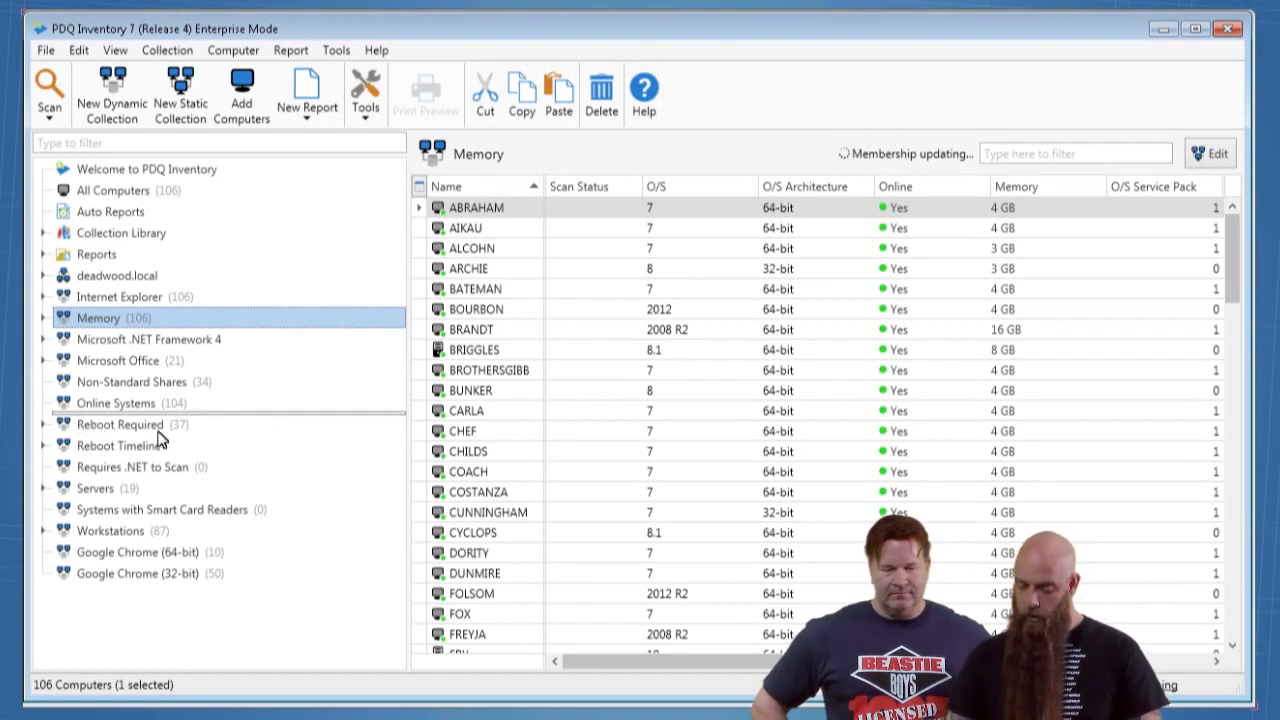
{"action": "left_click_drag", "start_coordinate": [157, 434], "coordinate": [157, 434]}
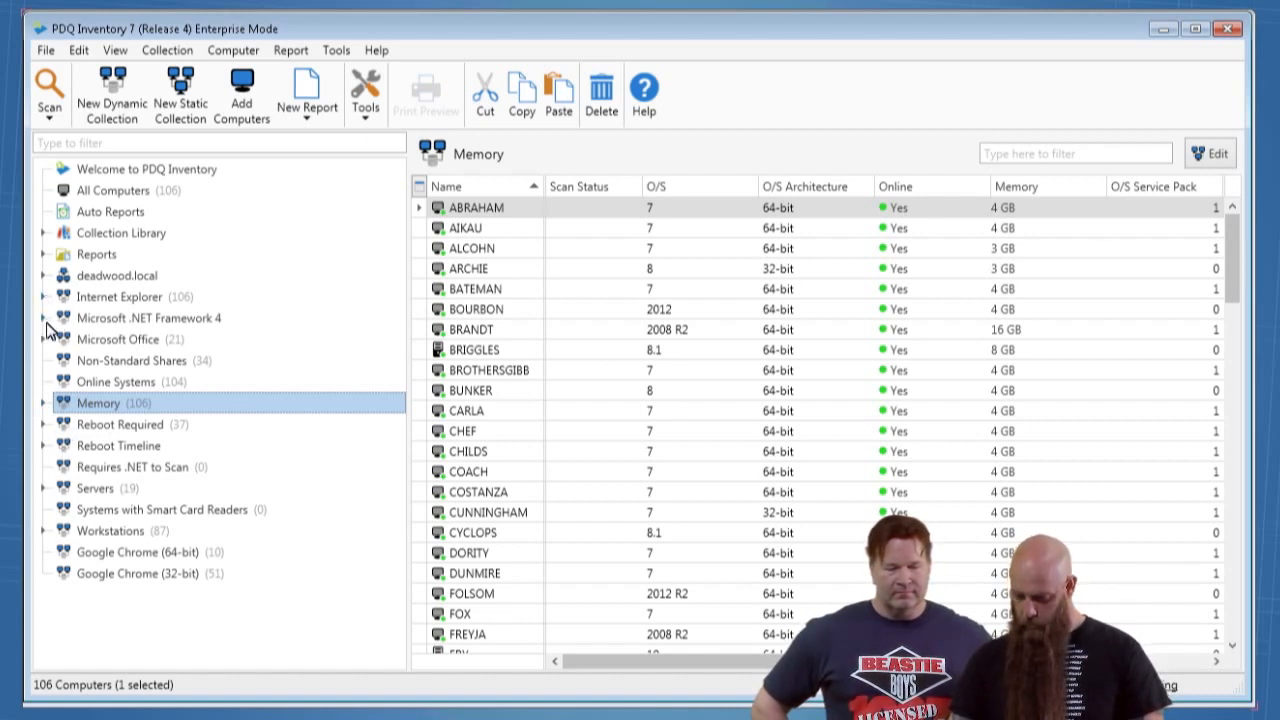
Expand and collapse the Workstations and Microsoft Office collections to view their sub-collections
{"action": "left_click", "coordinate": [43, 531]}
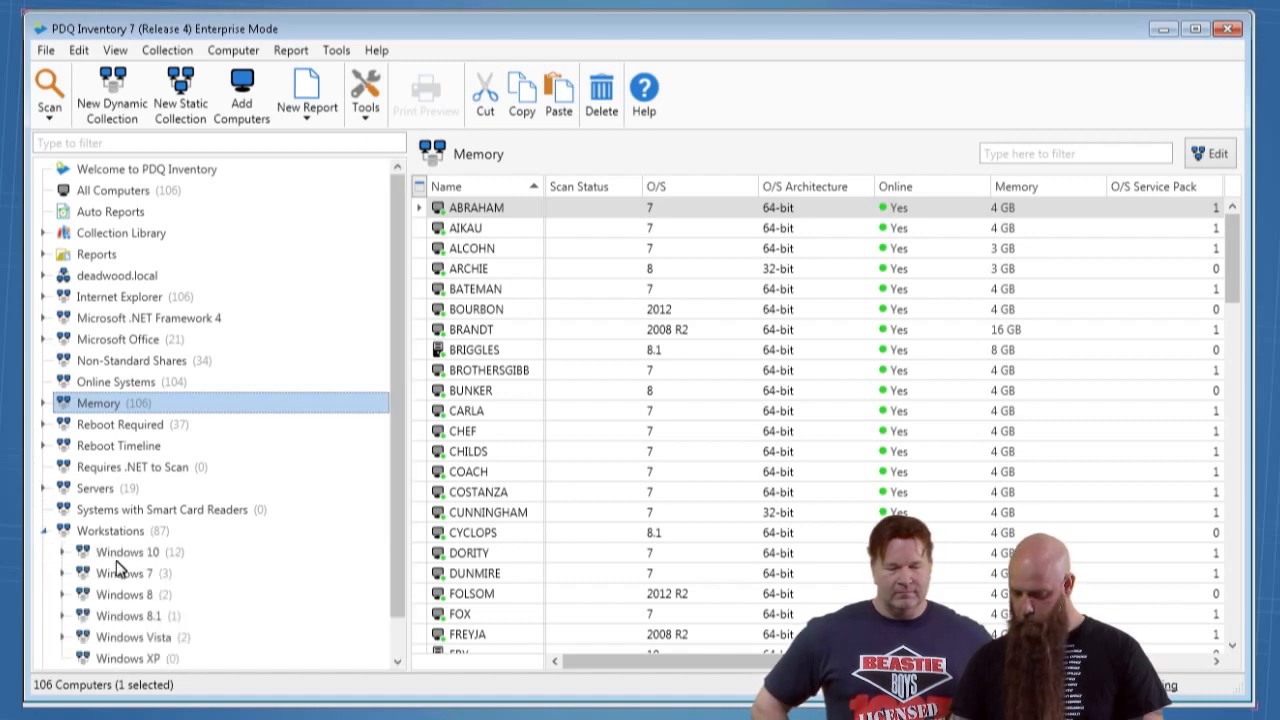
{"action": "left_click", "coordinate": [47, 531]}
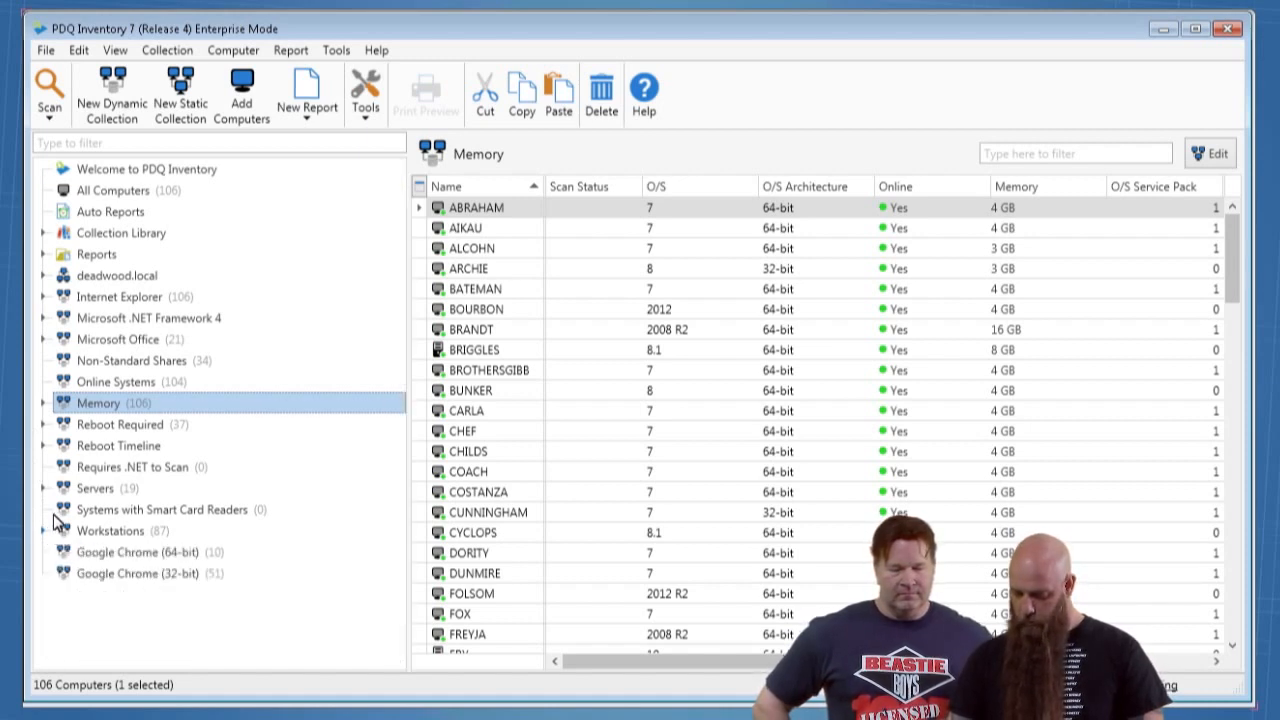
{"action": "left_click", "coordinate": [43, 340]}
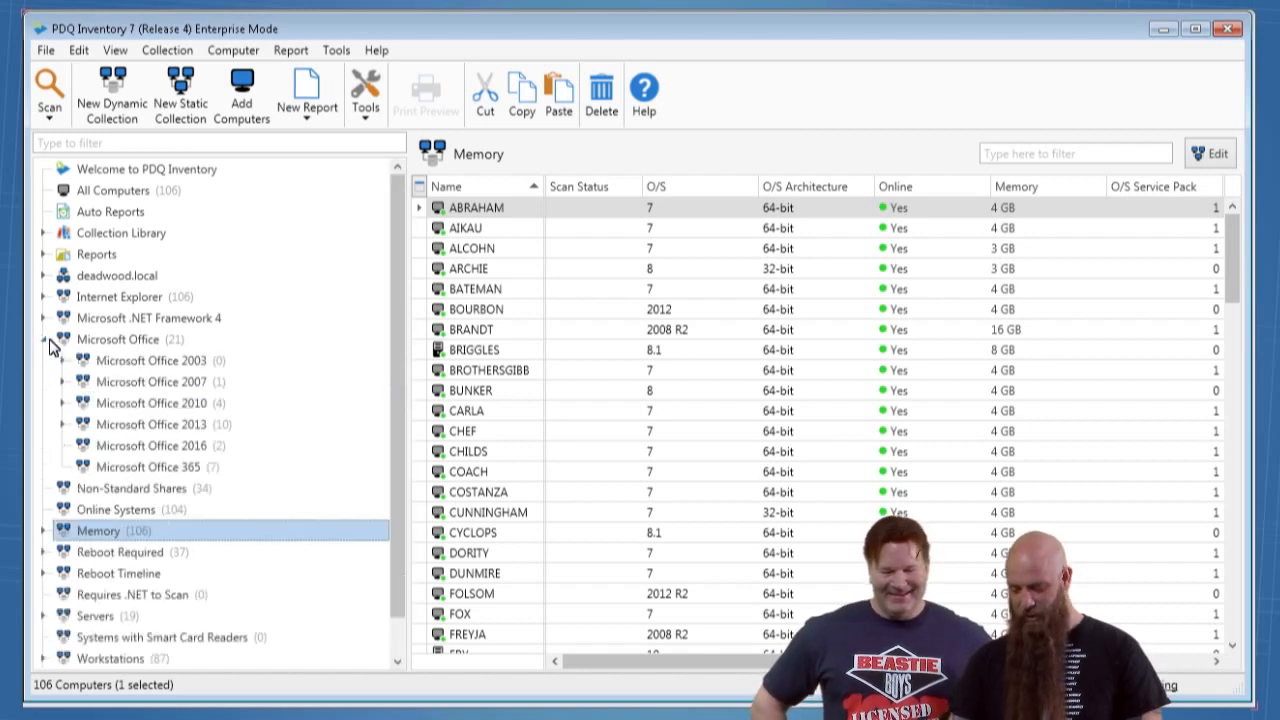
{"action": "left_click", "coordinate": [45, 341]}
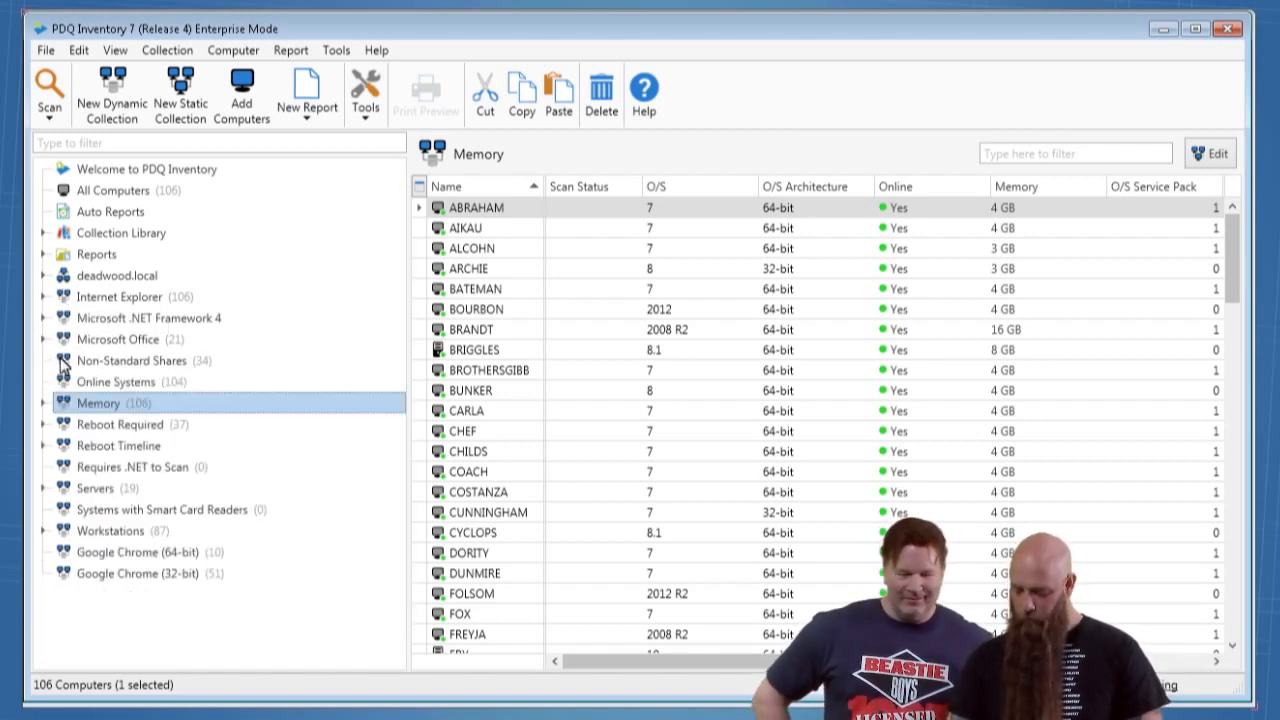
Create a dynamic collection named Hello inside the Servers collection, leaving its filter at the defaults
{"action": "left_click", "coordinate": [42, 488]}
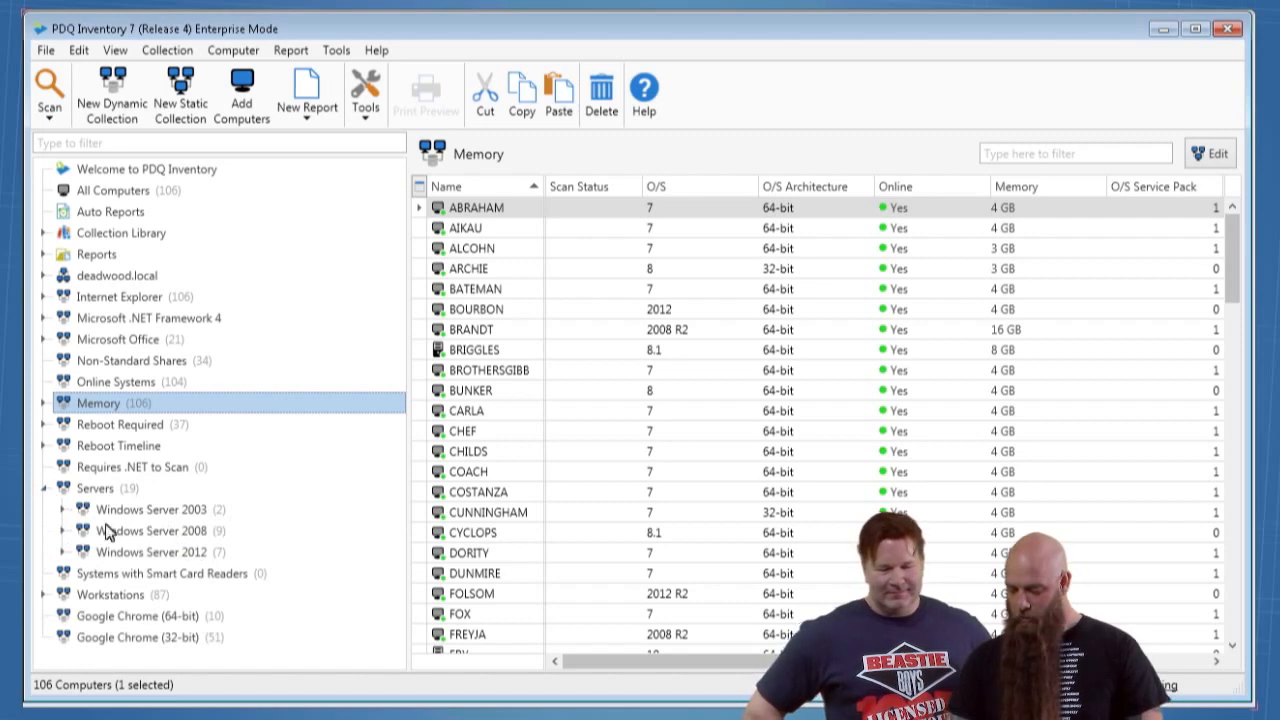
{"action": "left_click", "coordinate": [88, 489]}
{"action": "right_click", "coordinate": [88, 489]}
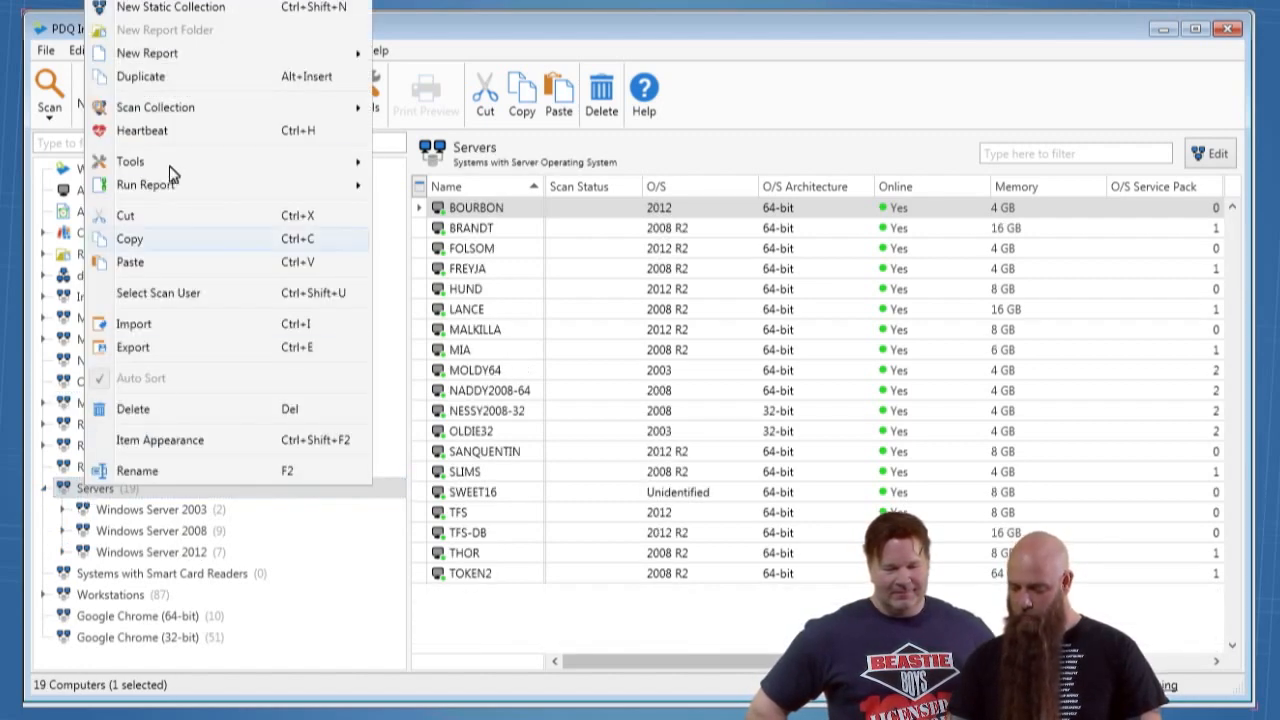
{"action": "left_click", "coordinate": [155, 3]}
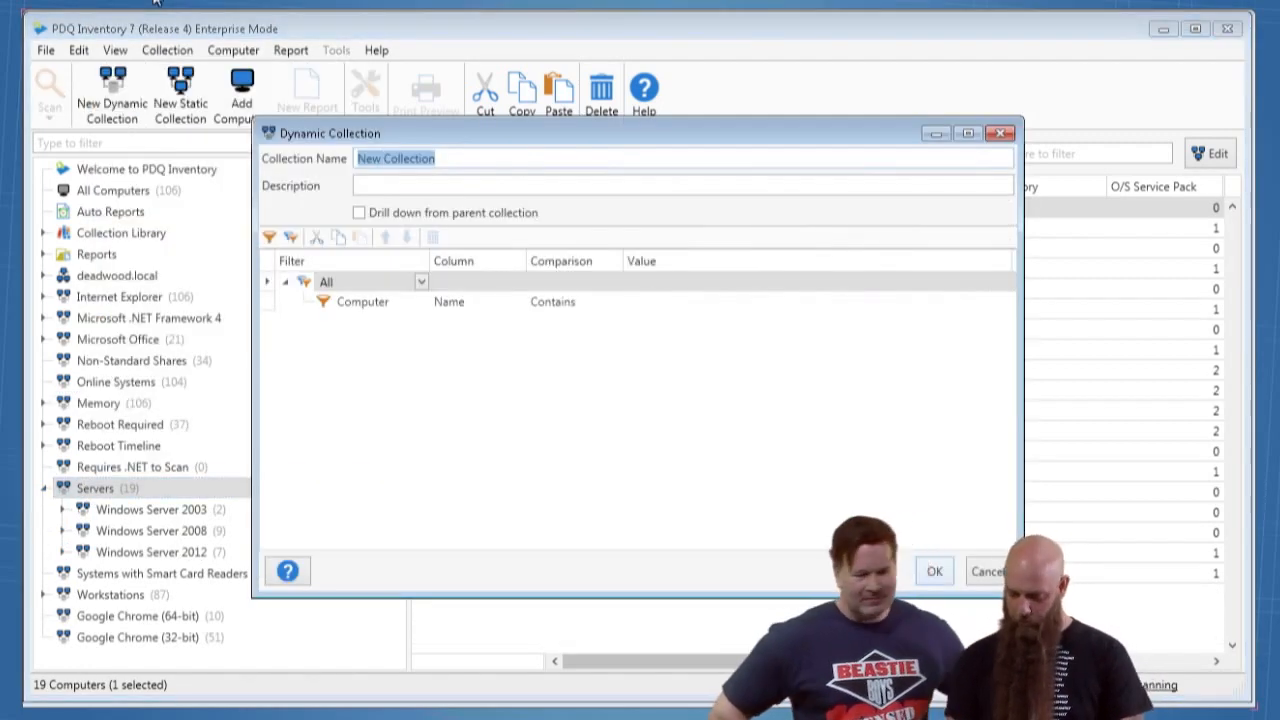
{"action": "type", "text": "Hello"}
{"action": "left_click", "coordinate": [942, 578]}
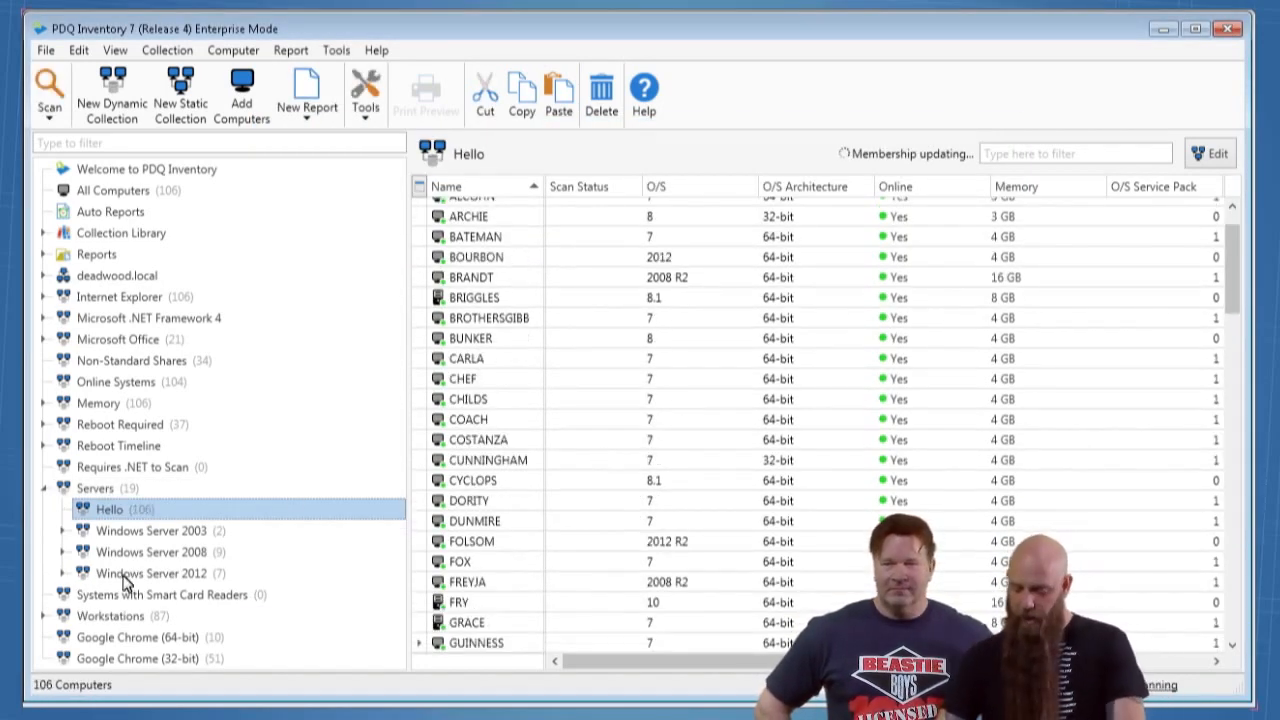
Move the Hello collection directly below Windows Server 2003, and restore automatic ordering by enabling Auto Sort on the Servers collection
{"action": "left_click_drag", "start_coordinate": [98, 514], "coordinate": [106, 548]}
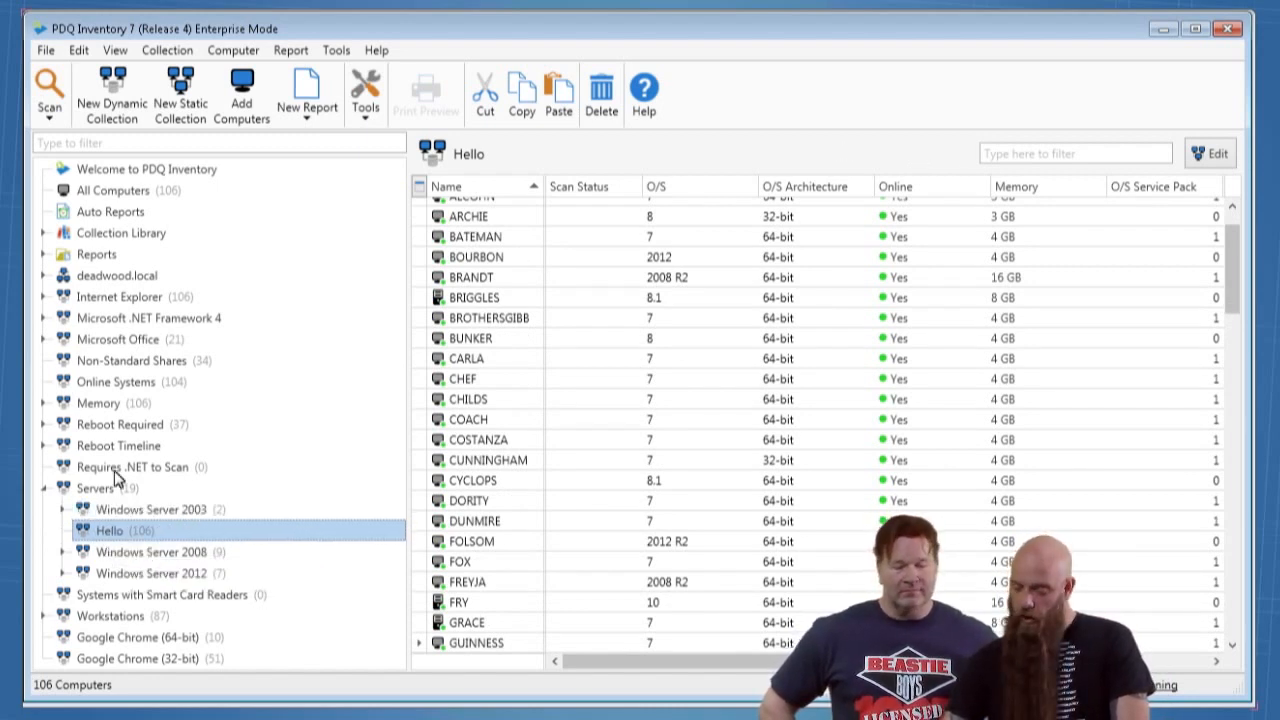
{"action": "left_click", "coordinate": [93, 496]}
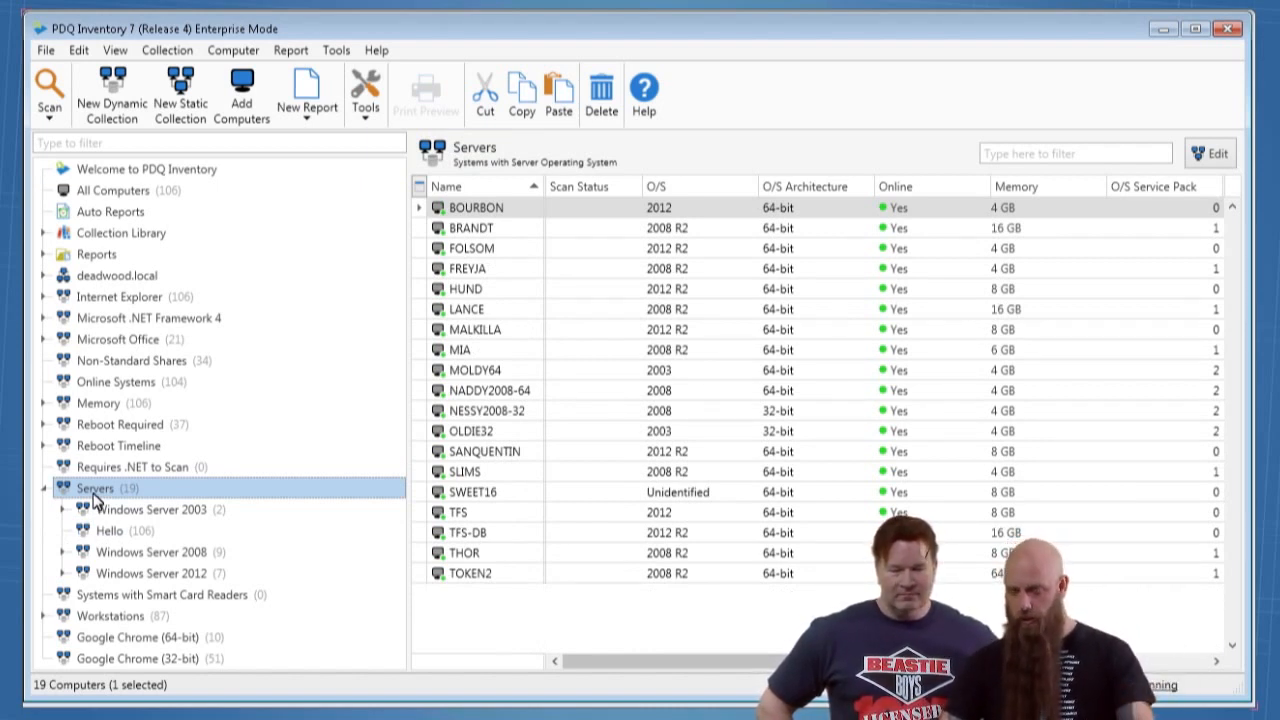
{"action": "right_click", "coordinate": [93, 496]}
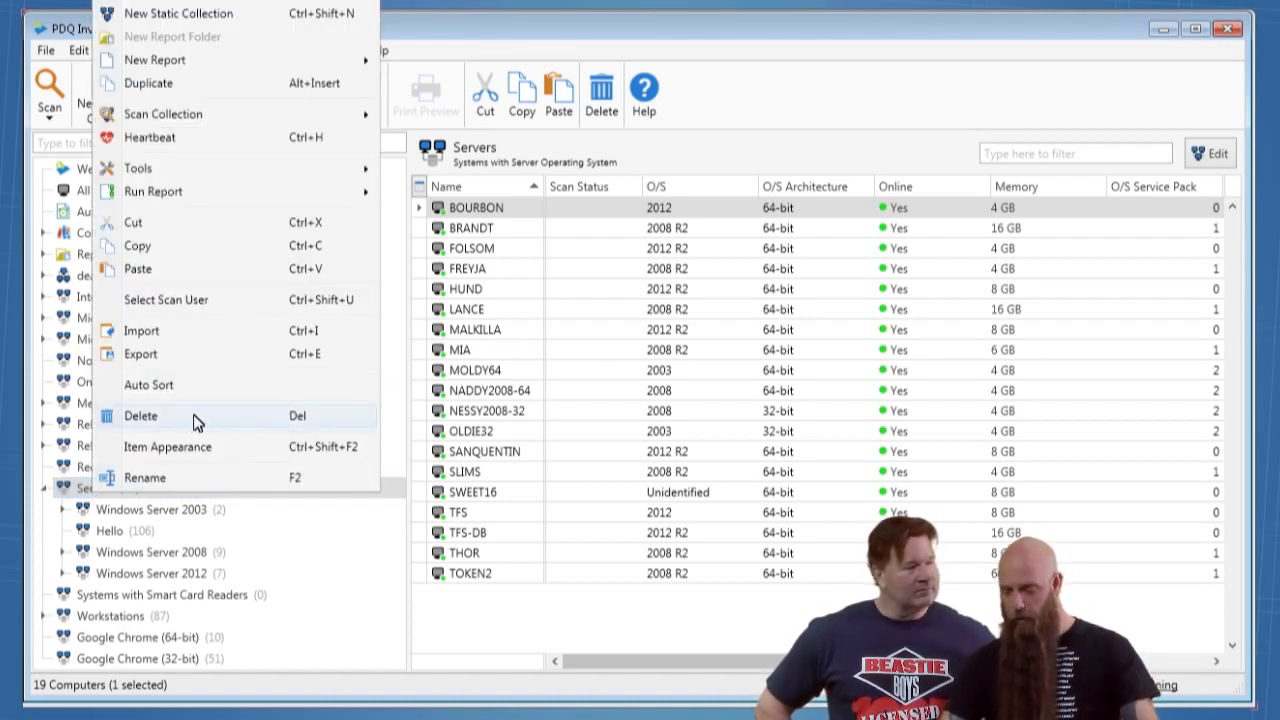
{"action": "left_click", "coordinate": [152, 384]}
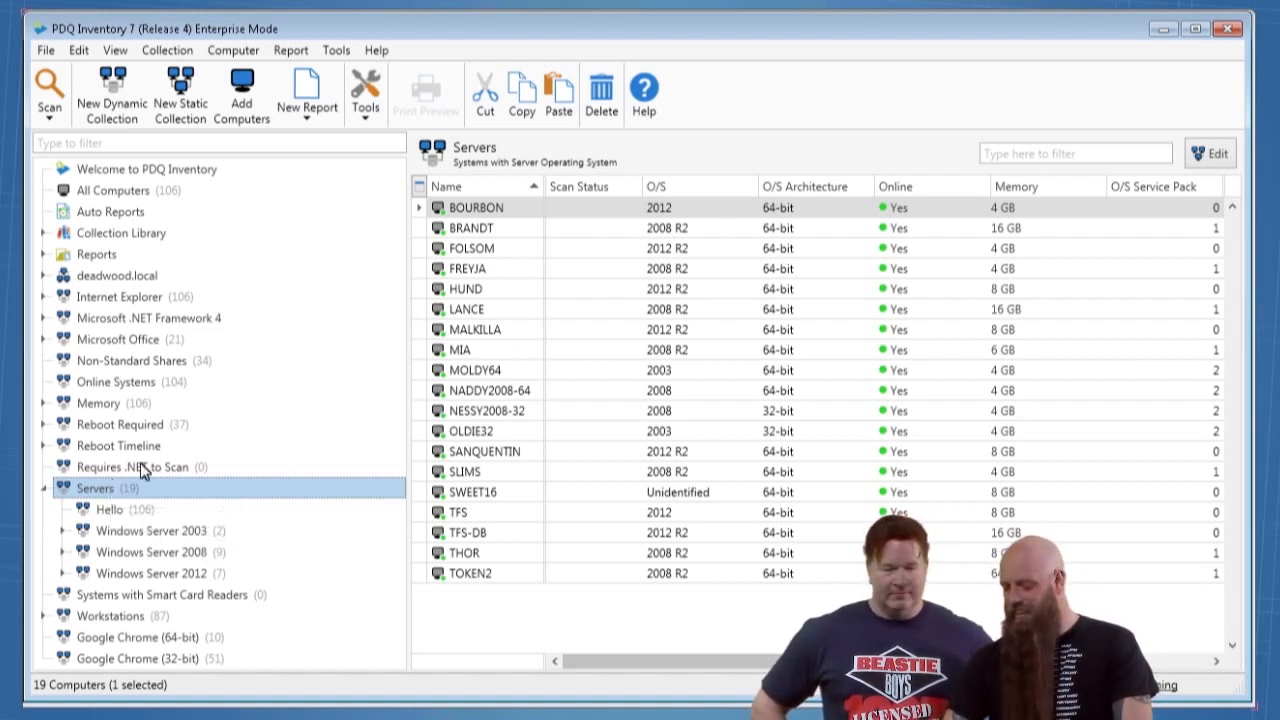
Set the collapsed Servers collection to the gray server icon with Display as Section Header enabled, and move it directly below All Computers
{"action": "left_click", "coordinate": [44, 490]}
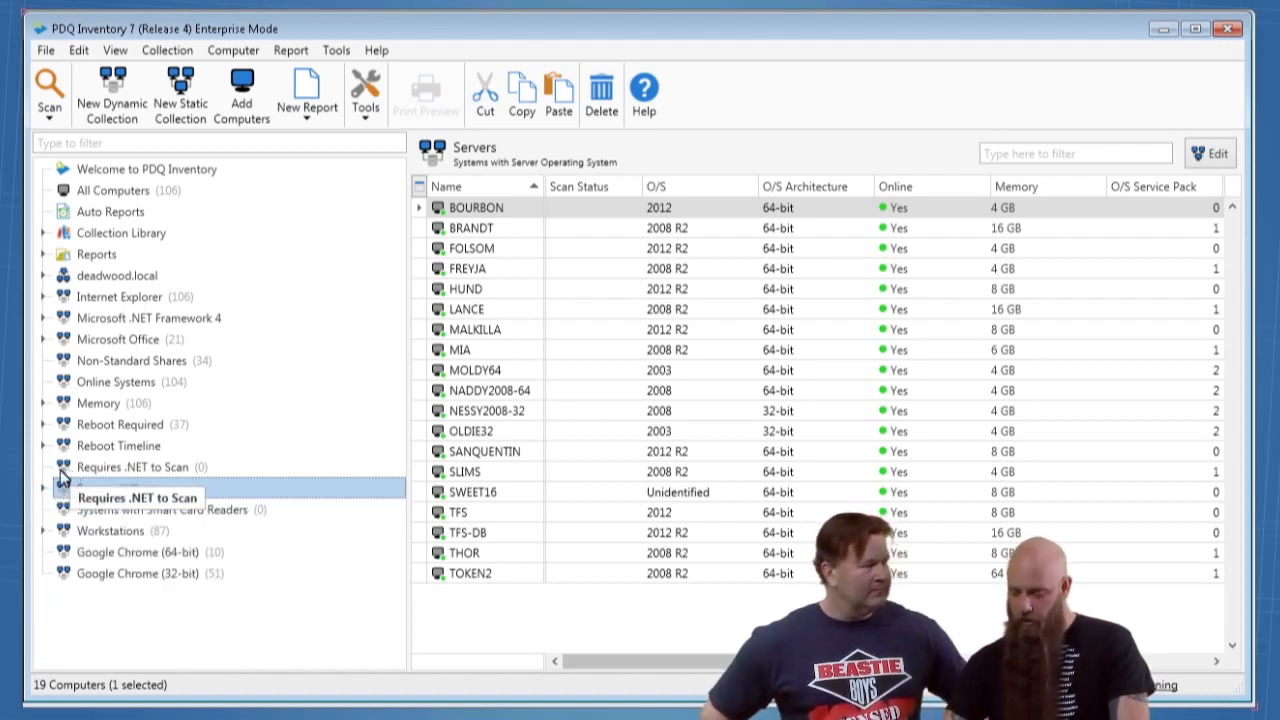
{"action": "right_click", "coordinate": [91, 493]}
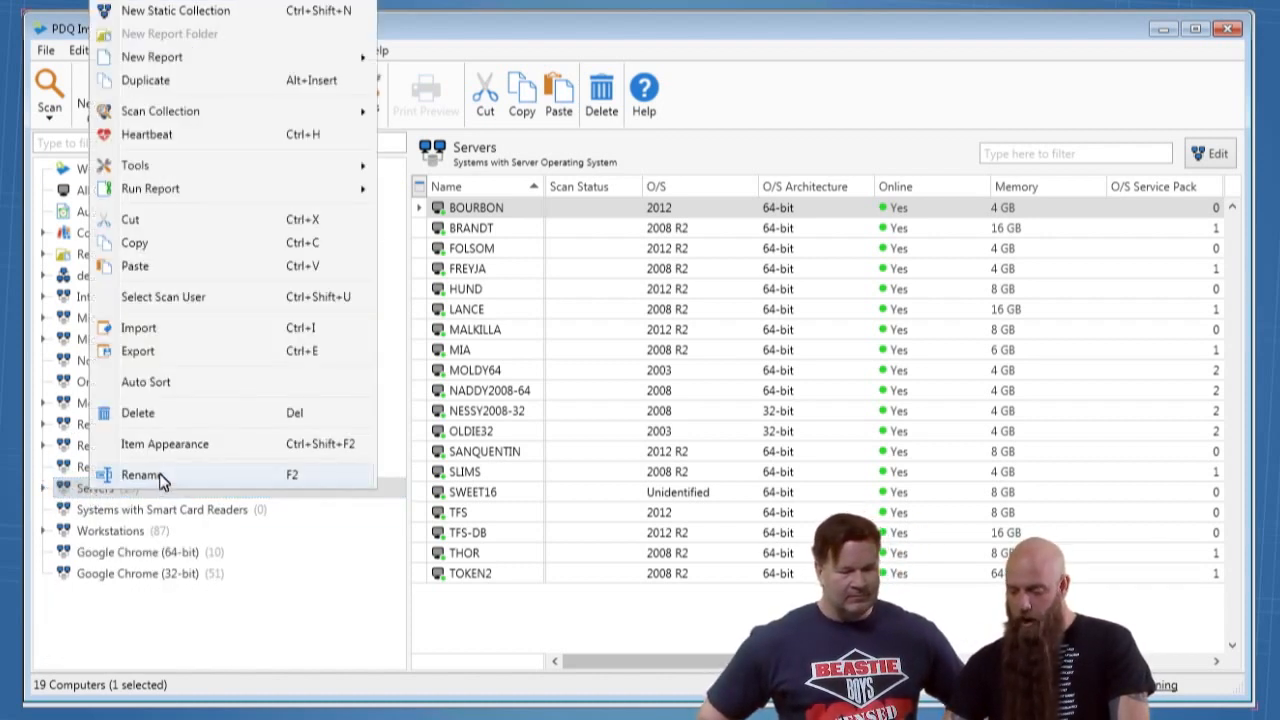
{"action": "left_click", "coordinate": [170, 445]}
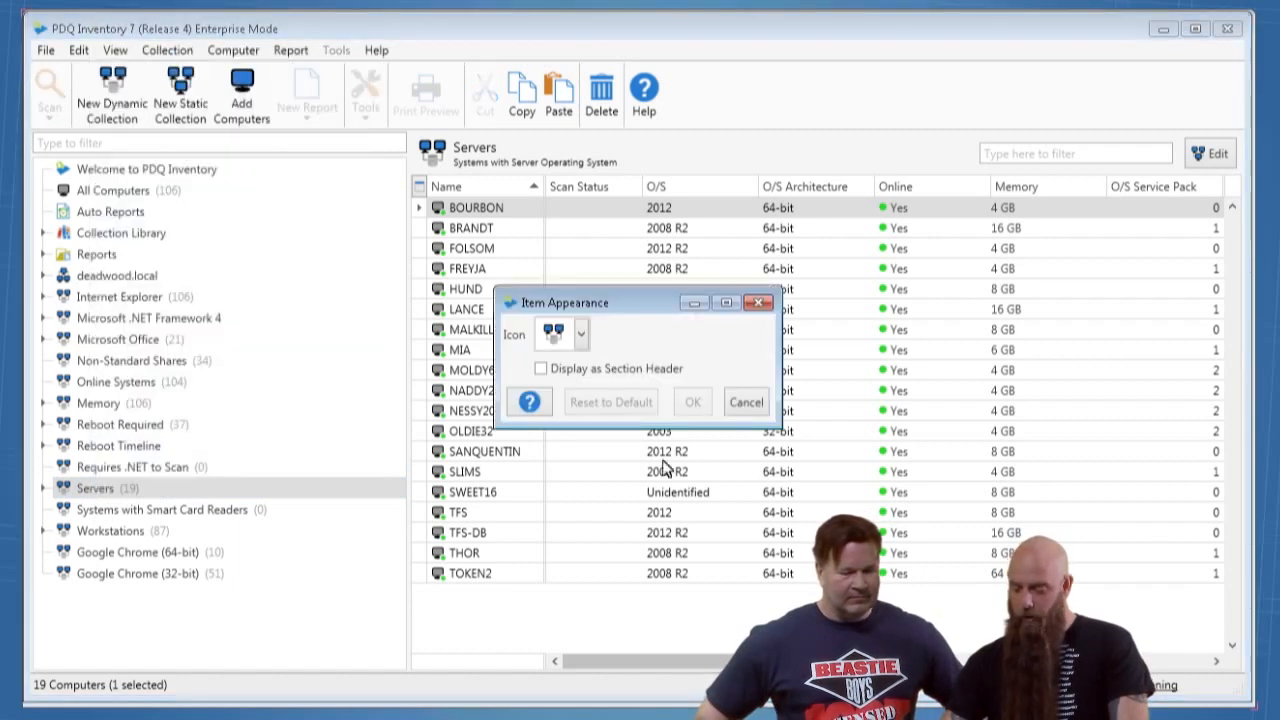
{"action": "left_click", "coordinate": [578, 372]}
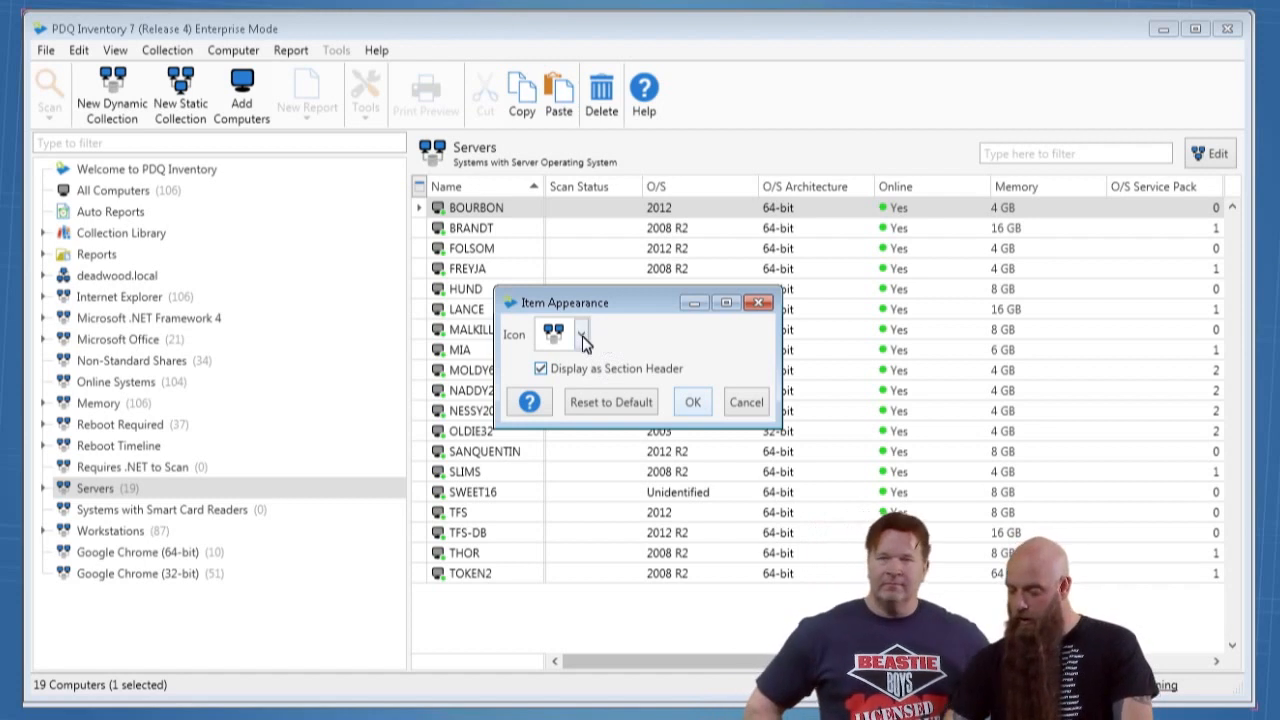
{"action": "left_click", "coordinate": [581, 334]}
{"action": "left_click", "coordinate": [560, 436]}
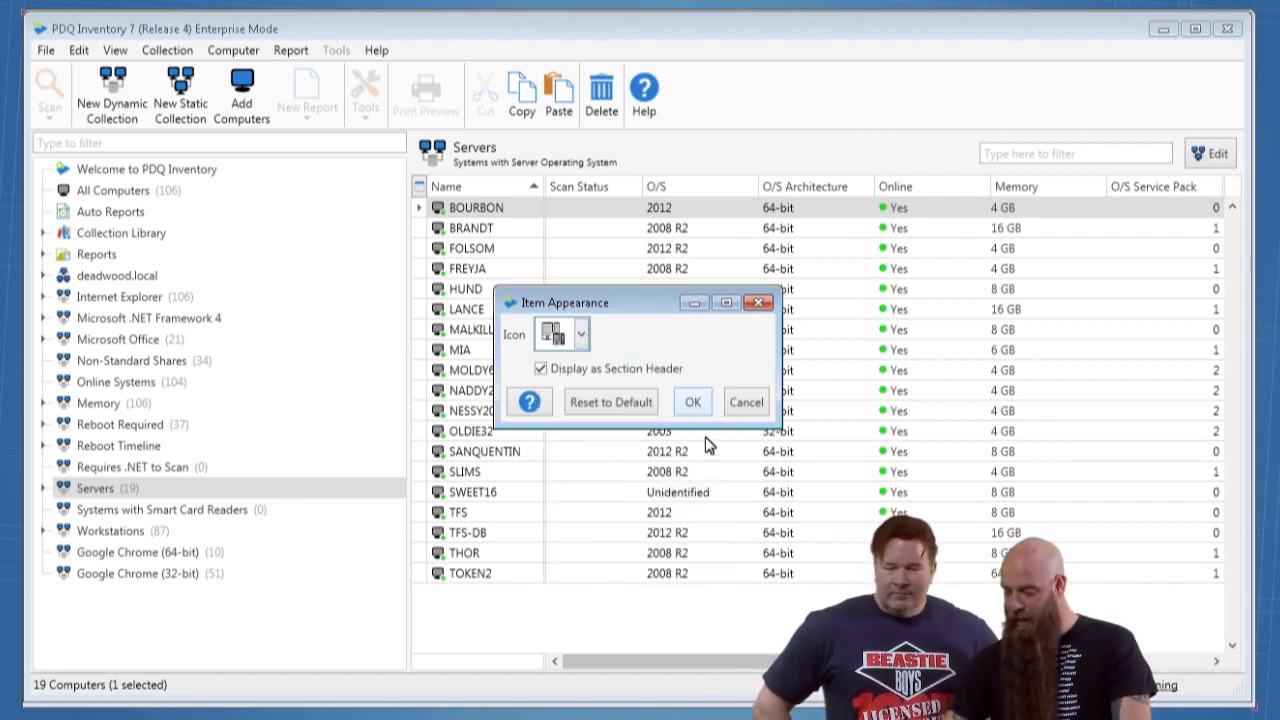
{"action": "left_click", "coordinate": [693, 402]}
{"action": "left_click_drag", "start_coordinate": [127, 492], "coordinate": [127, 211]}
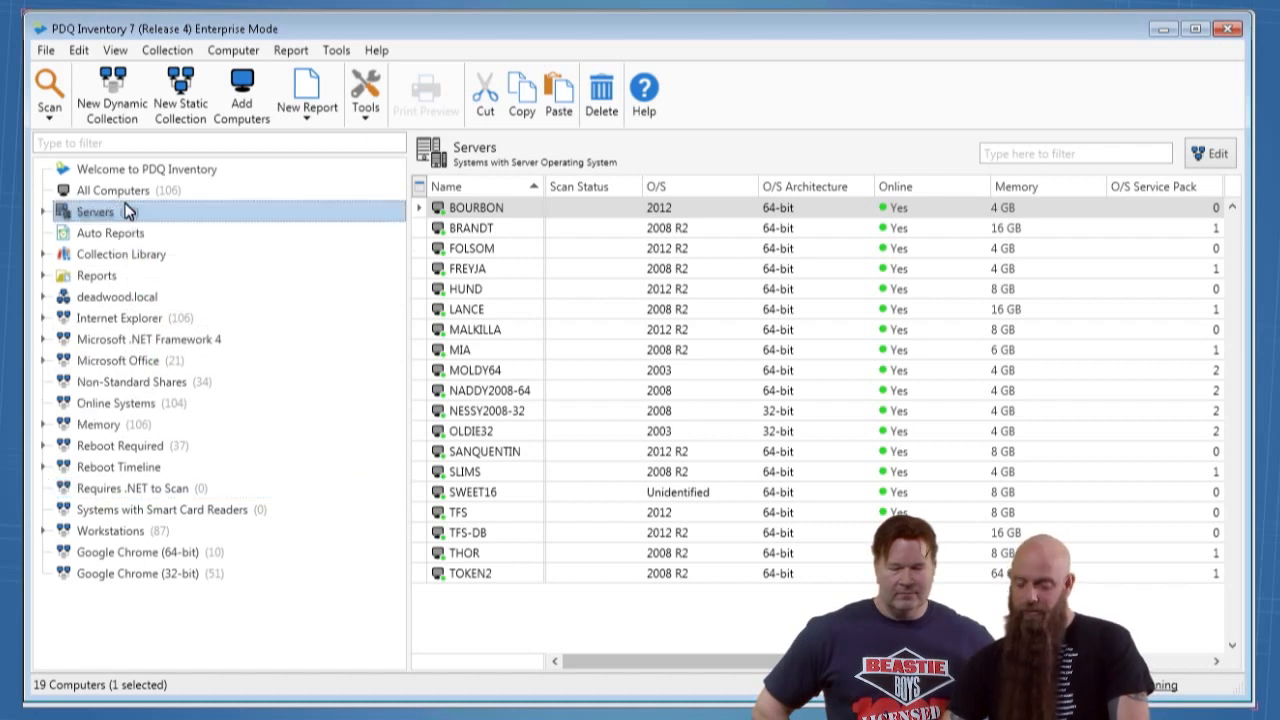
Switch to PDQ Deploy and import the Dropbox 3.14.7 update from the Package Library, closing the download window
{"action": "left_click", "coordinate": [76, 275]}
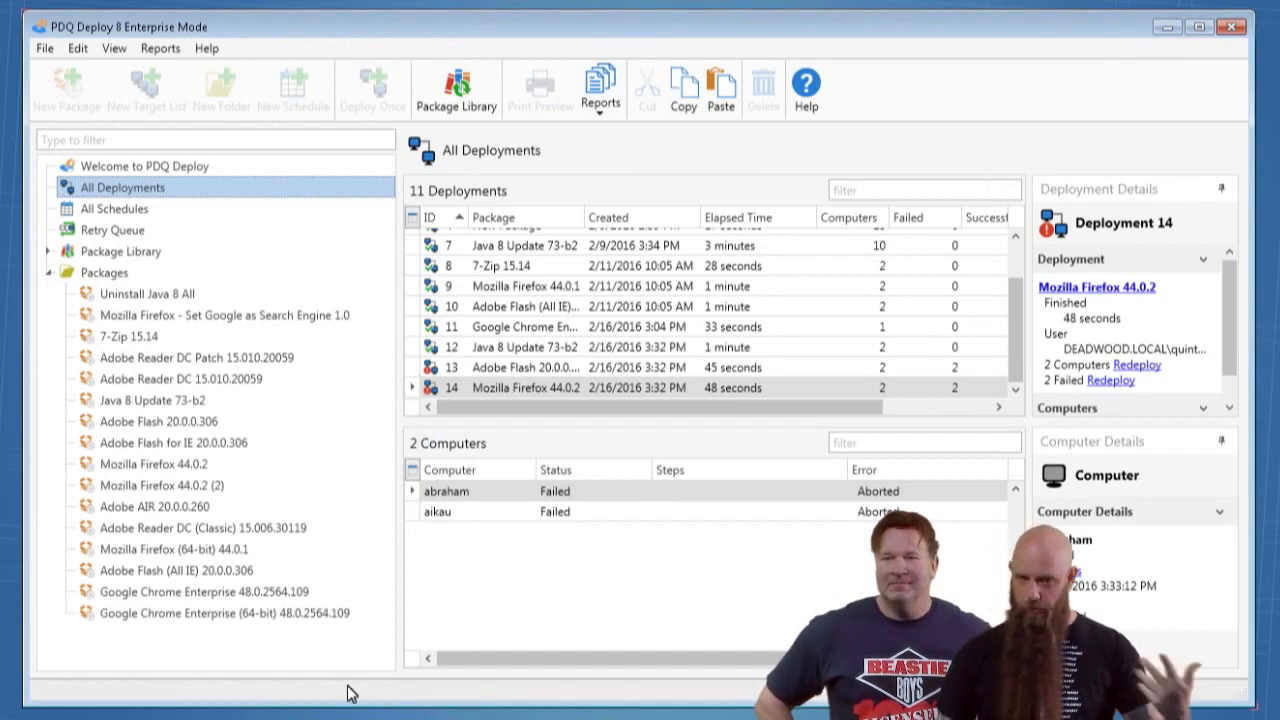
{"action": "left_click", "coordinate": [77, 276]}
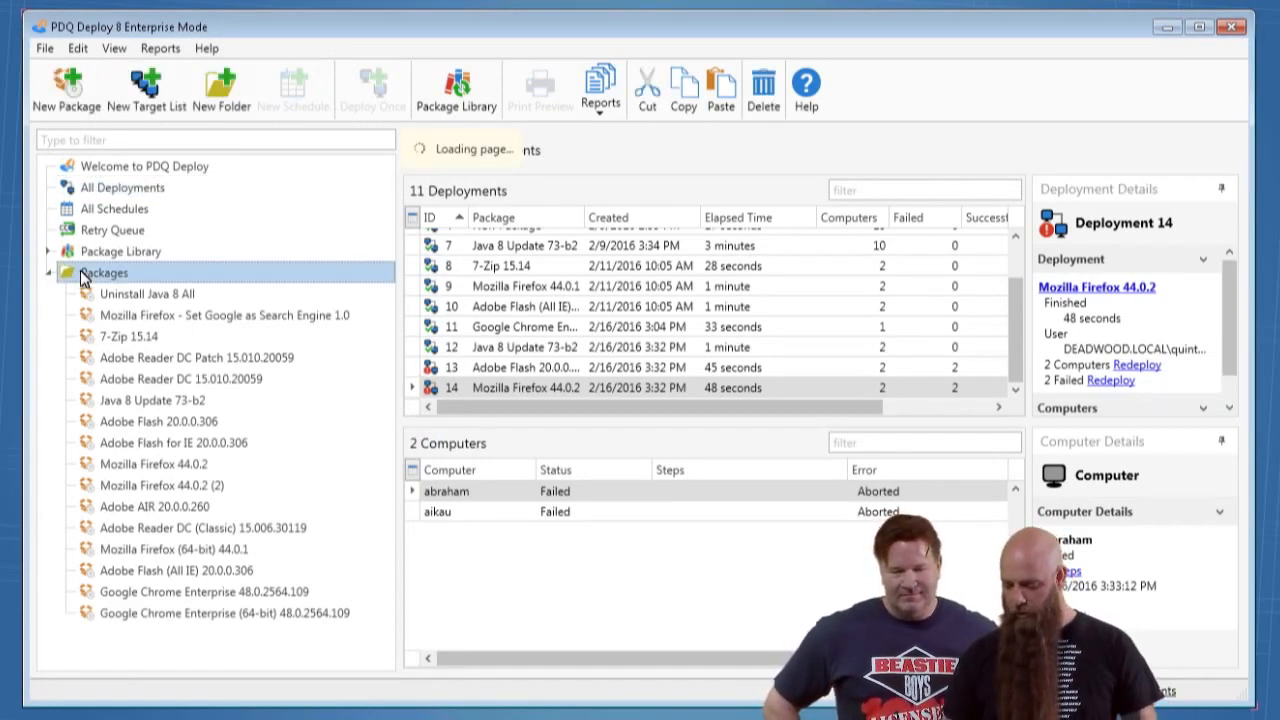
{"action": "left_click", "coordinate": [93, 257]}
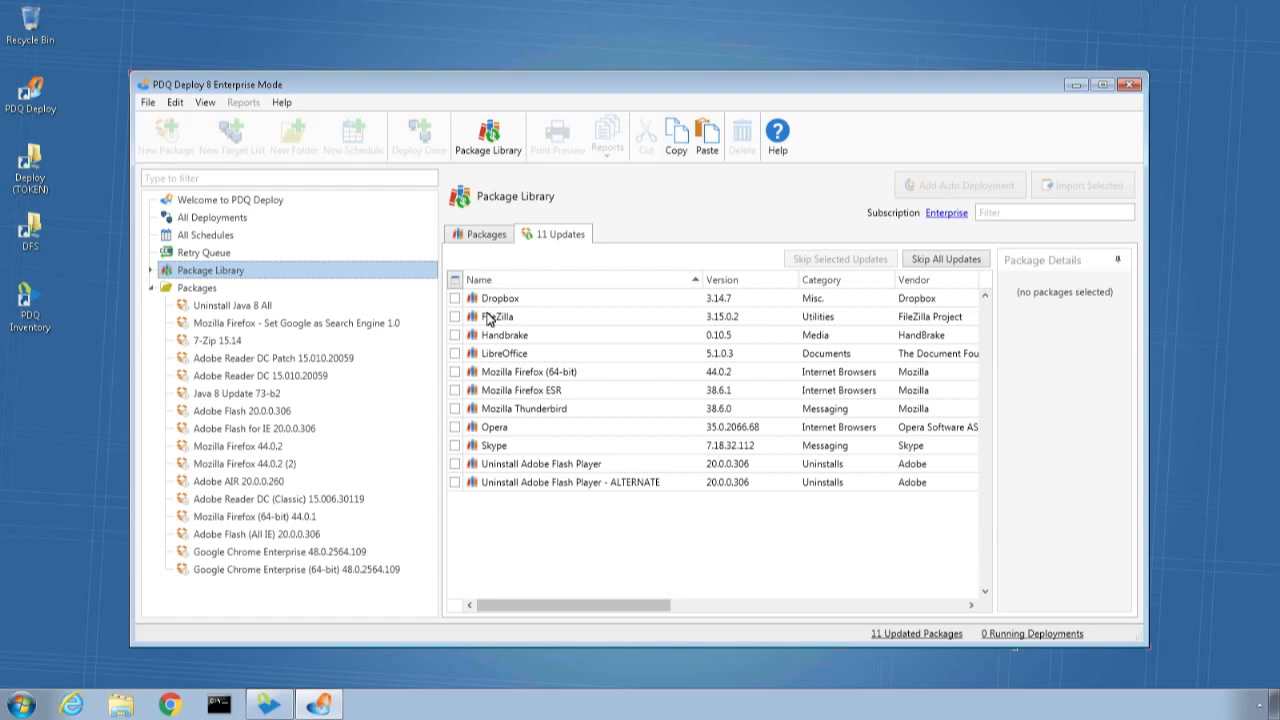
{"action": "left_click", "coordinate": [456, 300]}
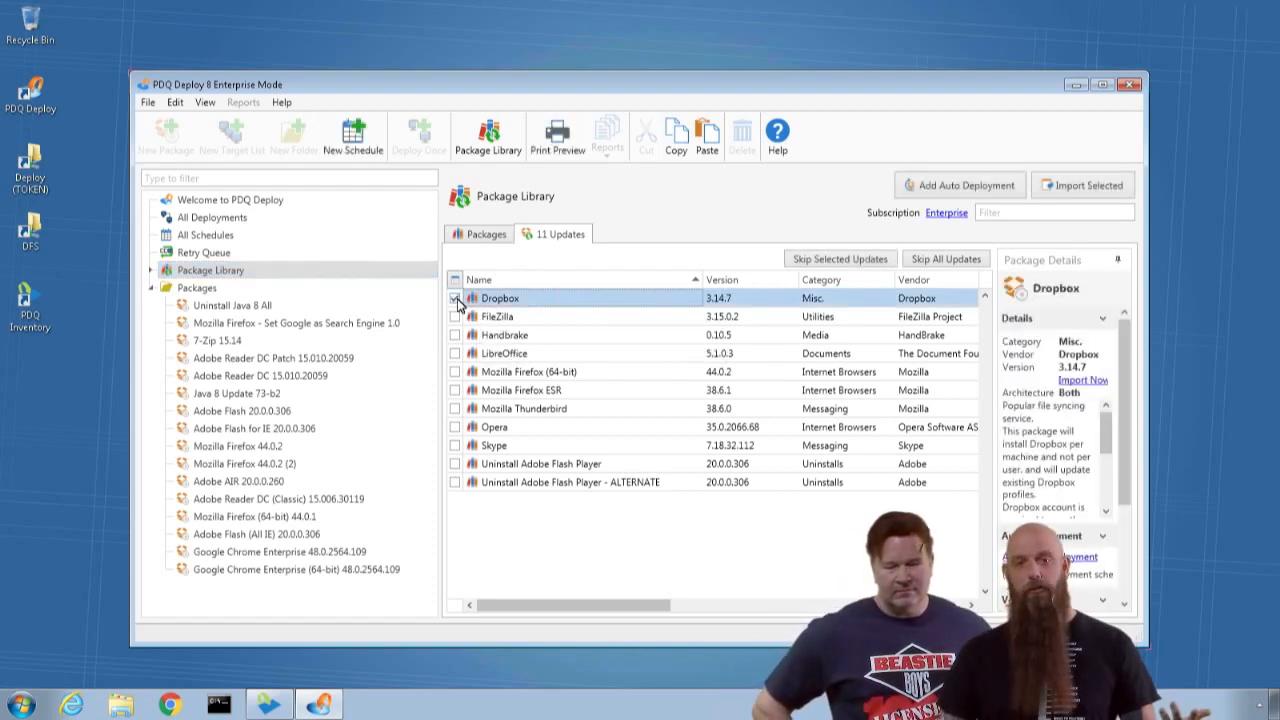
{"action": "left_click", "coordinate": [1068, 195]}
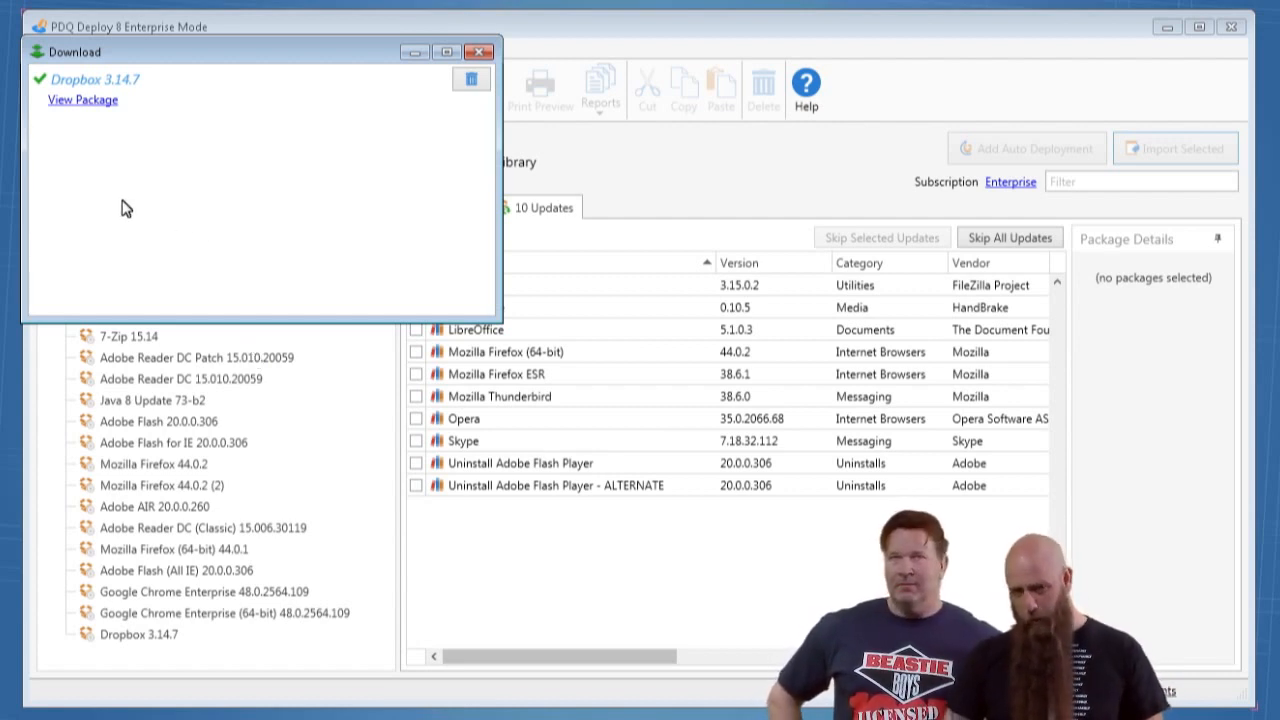
{"action": "left_click", "coordinate": [479, 51]}
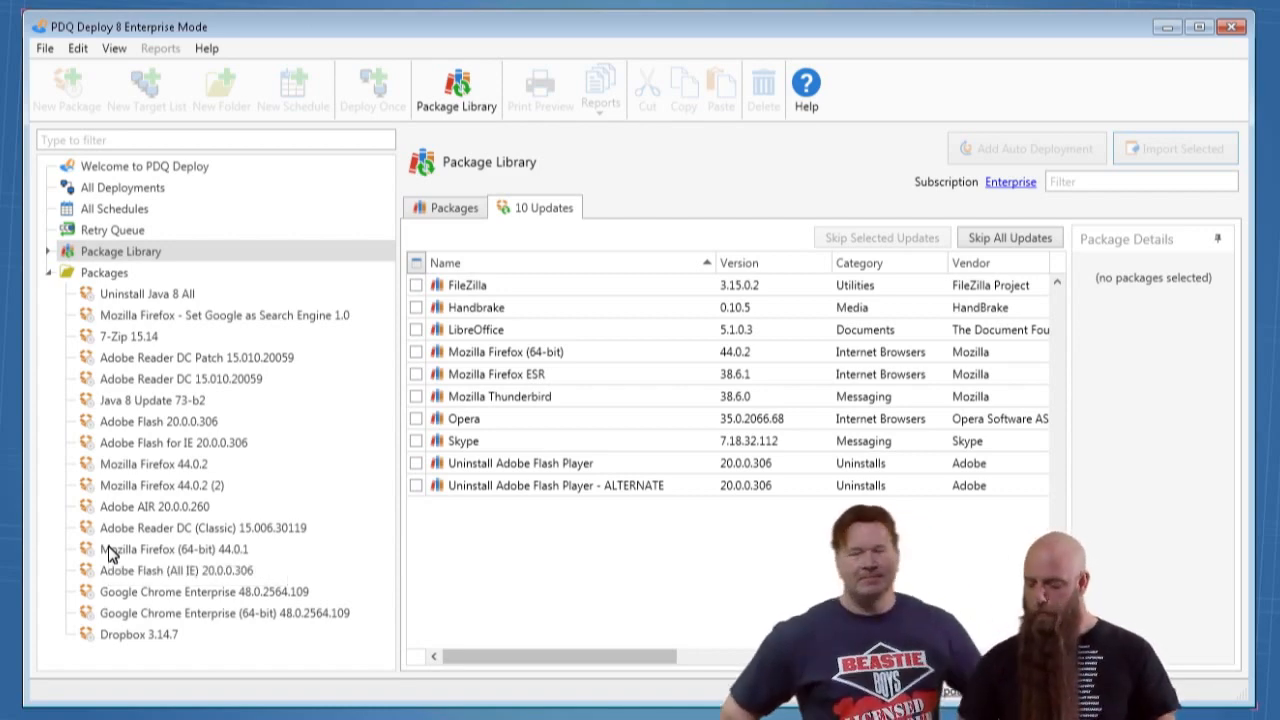
Open the Dropbox 3.14.7 package, review its package properties and close it
{"action": "double_click", "coordinate": [163, 640]}
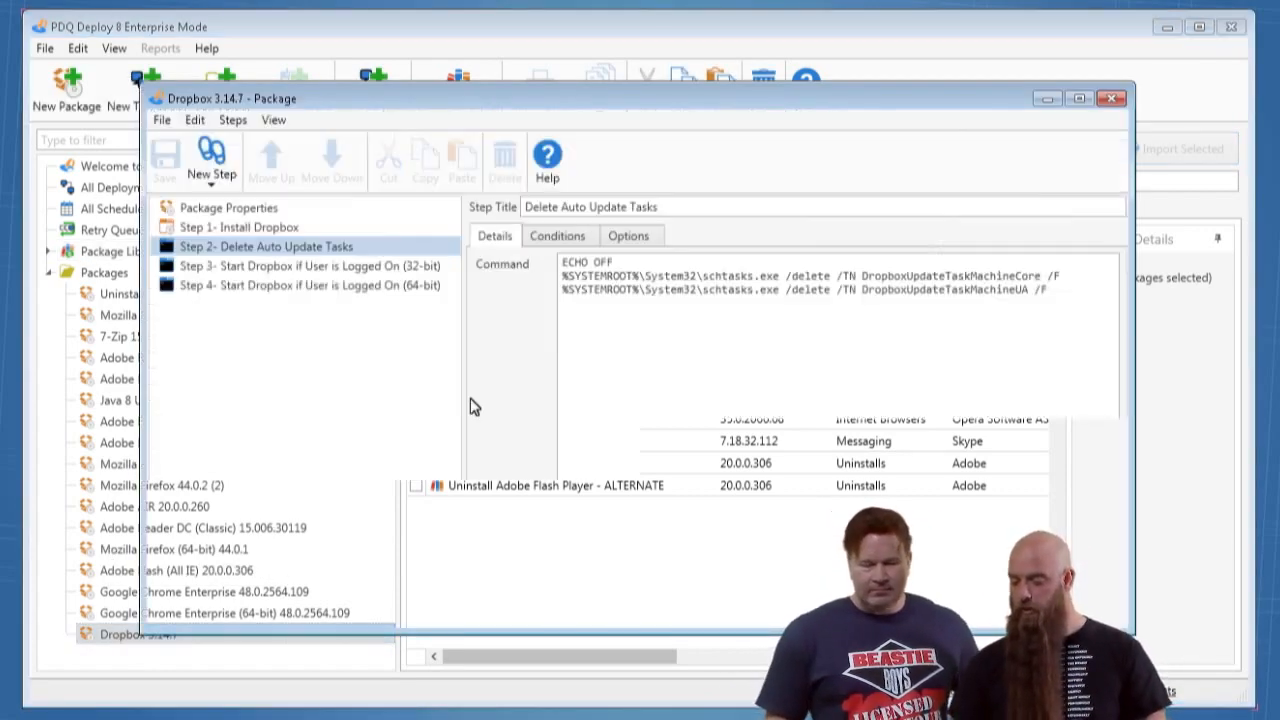
{"action": "left_click", "coordinate": [251, 208]}
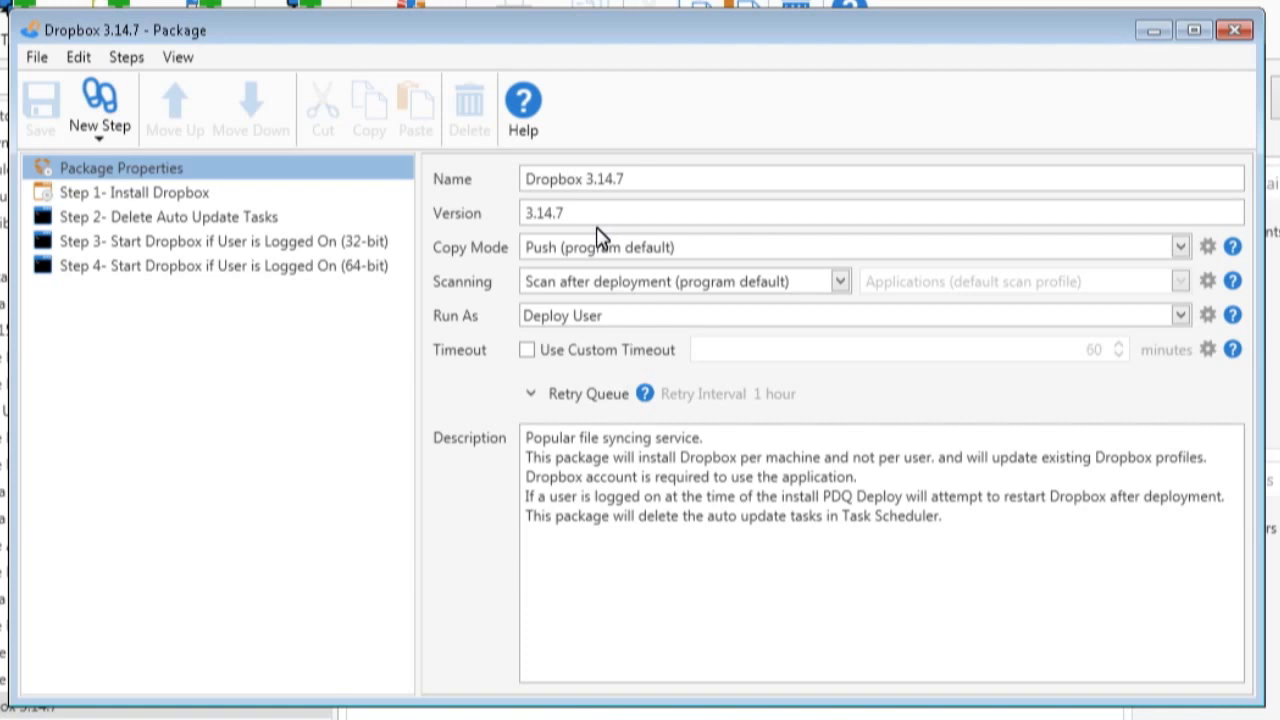
{"action": "left_click", "coordinate": [1234, 30]}
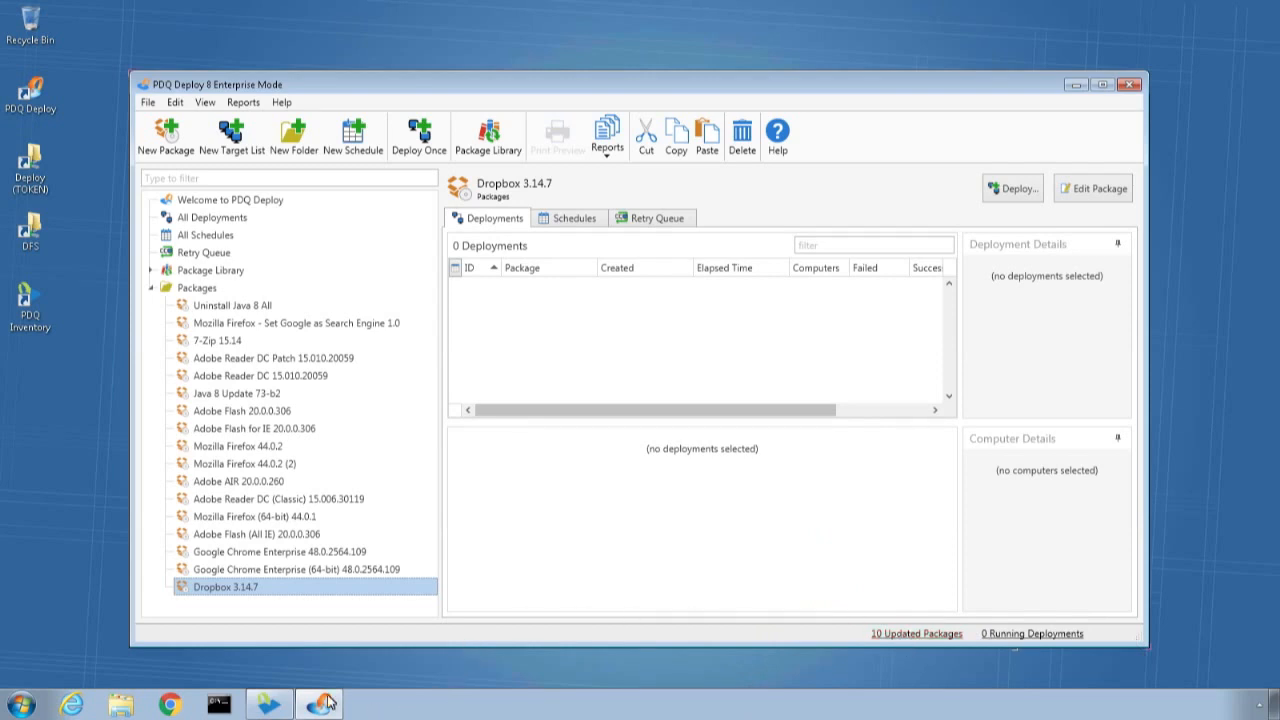
Switch to Chrome, go to support.adminarsenal.com and open the discussion forums
{"action": "left_click", "coordinate": [170, 707]}
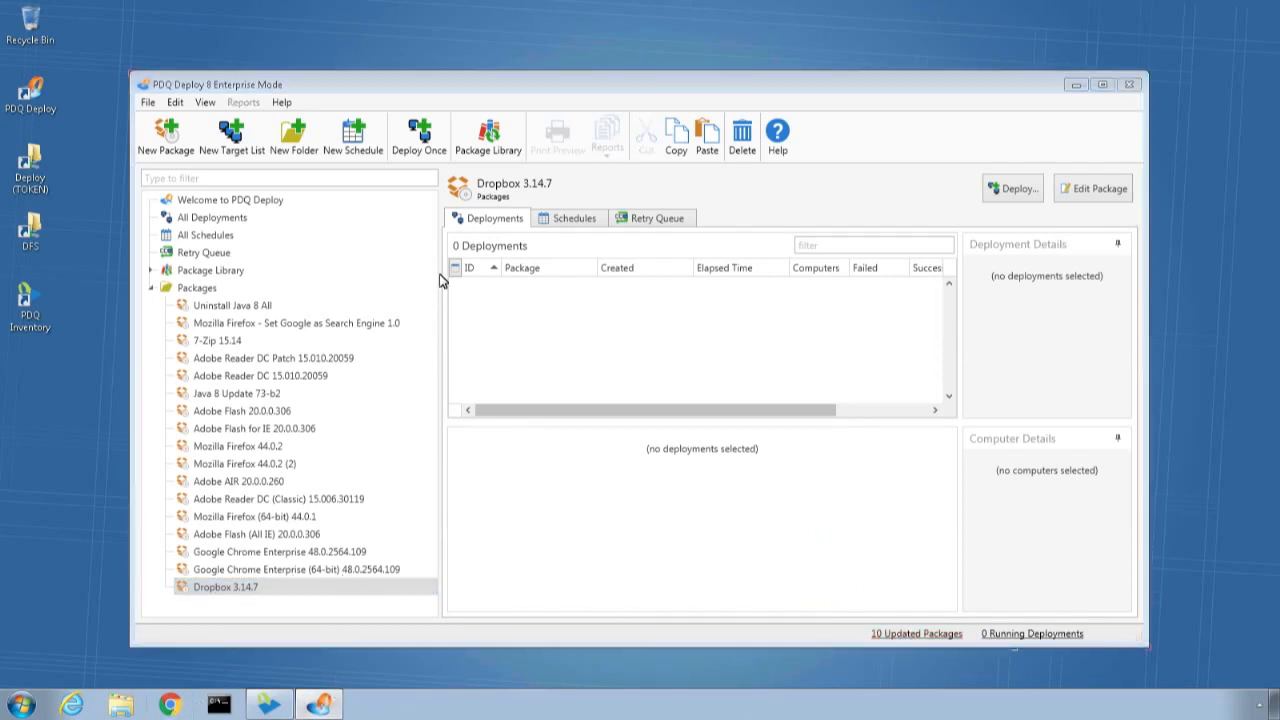
{"action": "left_click", "coordinate": [380, 62]}
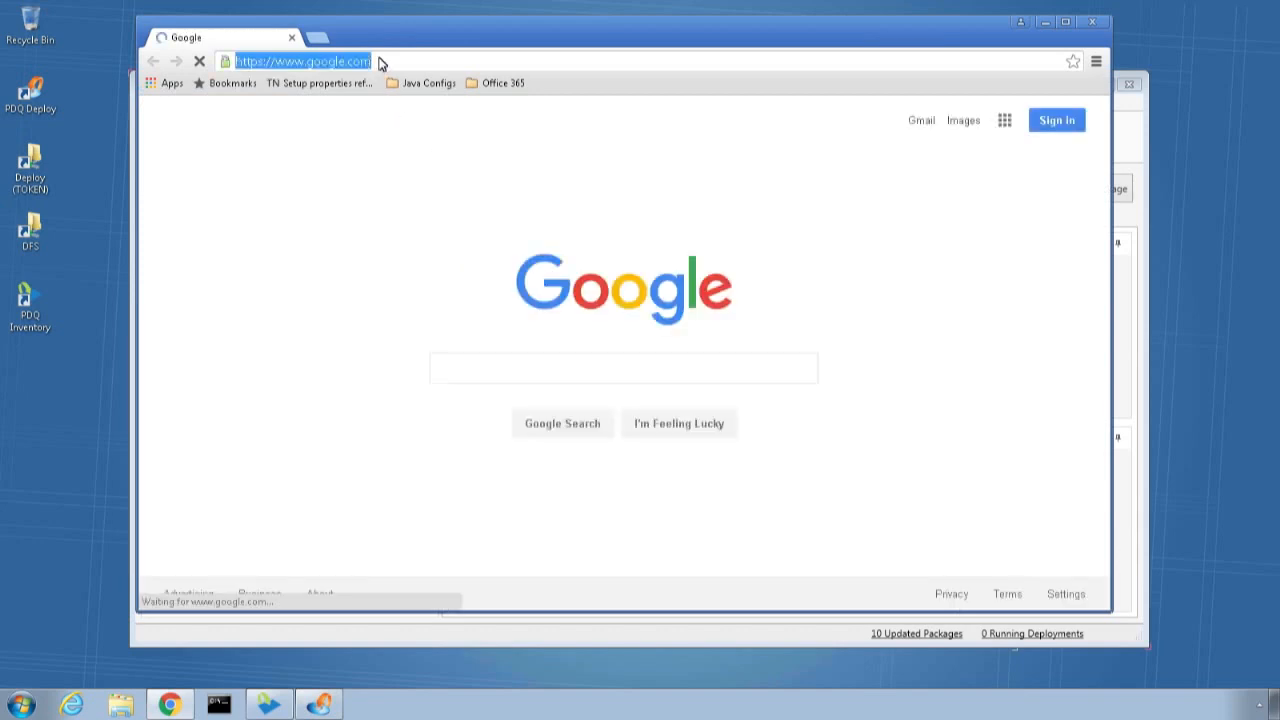
{"action": "type", "text": "support.adminarsenal"}
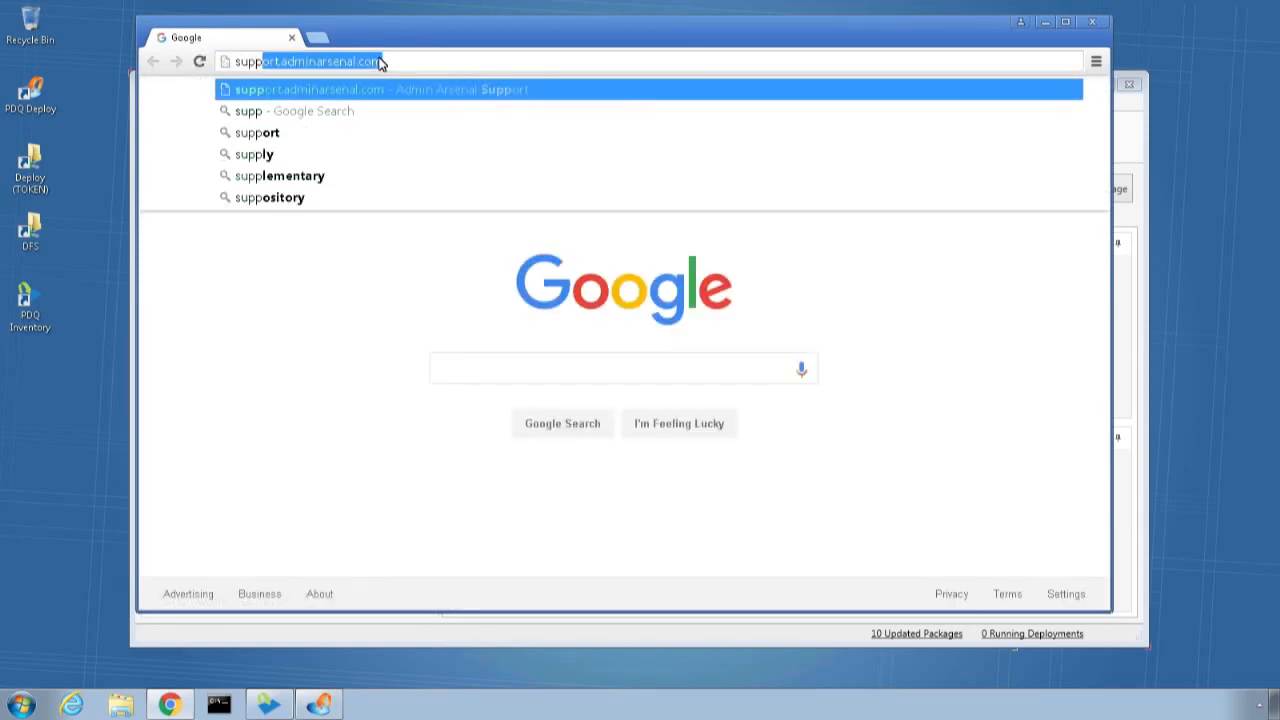
{"action": "key", "text": "Return"}
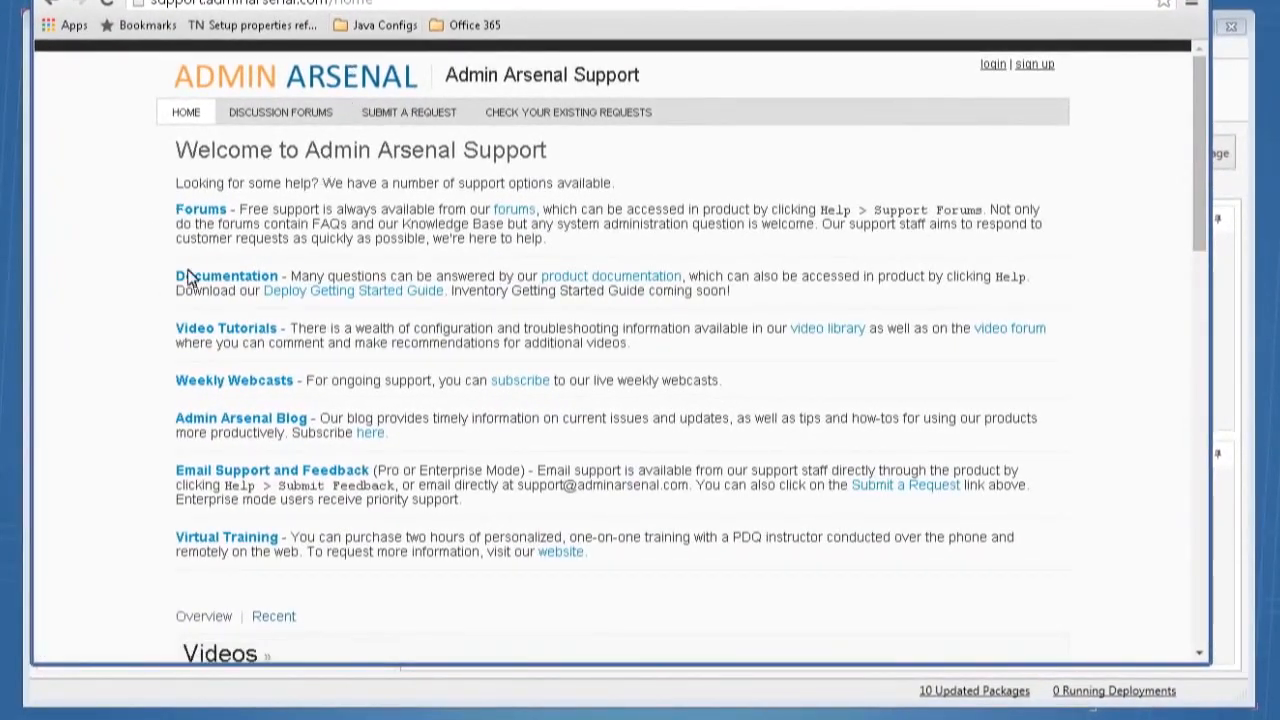
{"action": "left_click", "coordinate": [211, 214]}
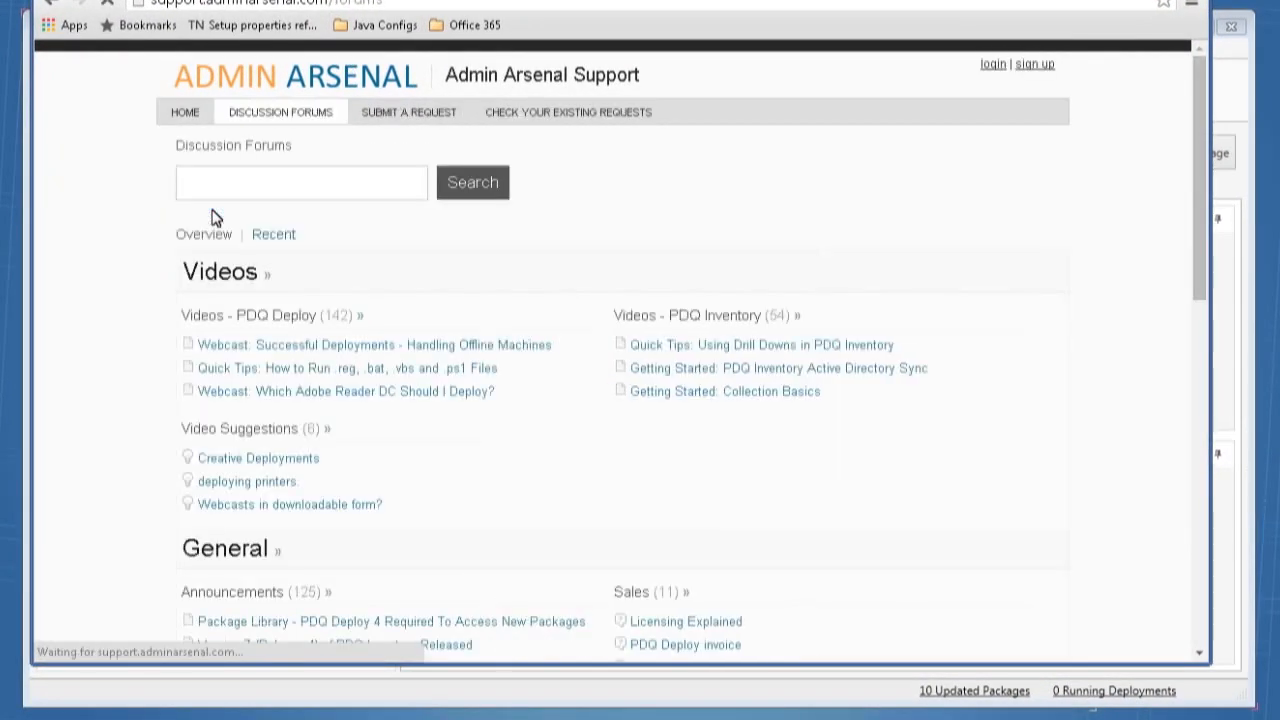
Open the Deploy - Package Library forum on the Admin Arsenal support site, then minimize the browser
{"action": "scroll", "coordinate": [334, 521], "scroll_direction": "down", "scroll_amount": 5}
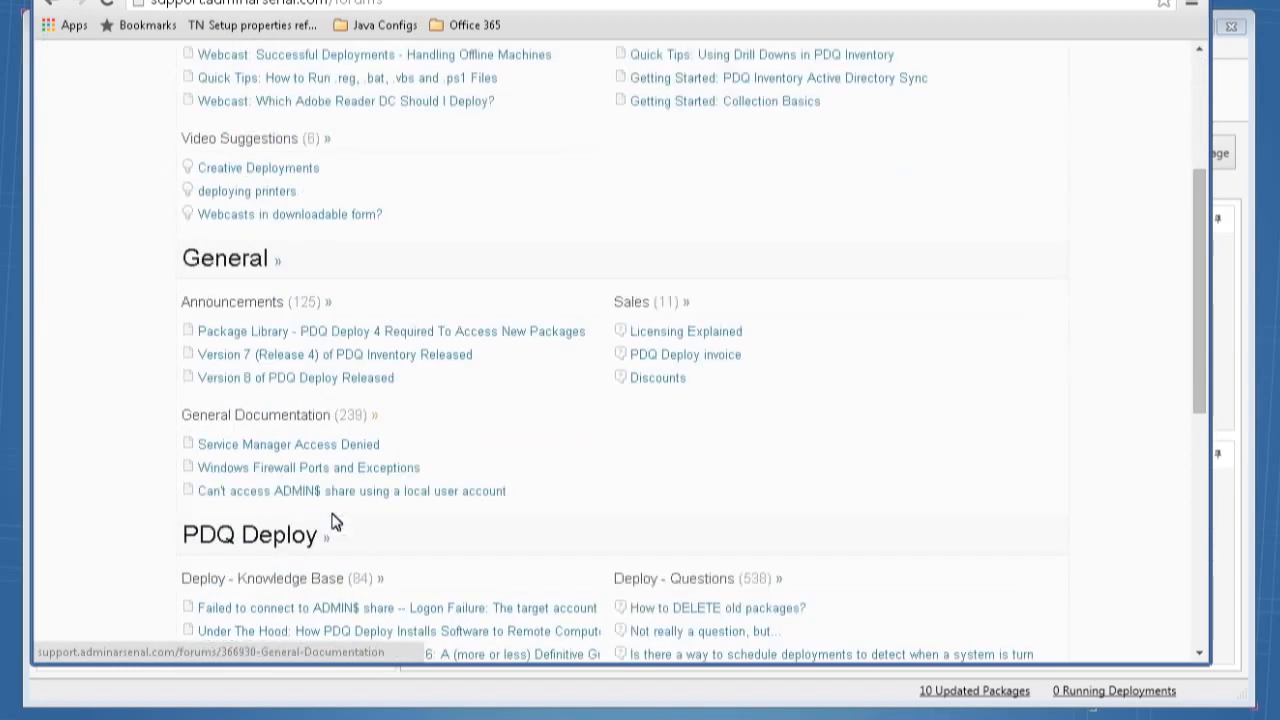
{"action": "scroll", "coordinate": [333, 524], "scroll_direction": "down", "scroll_amount": 1}
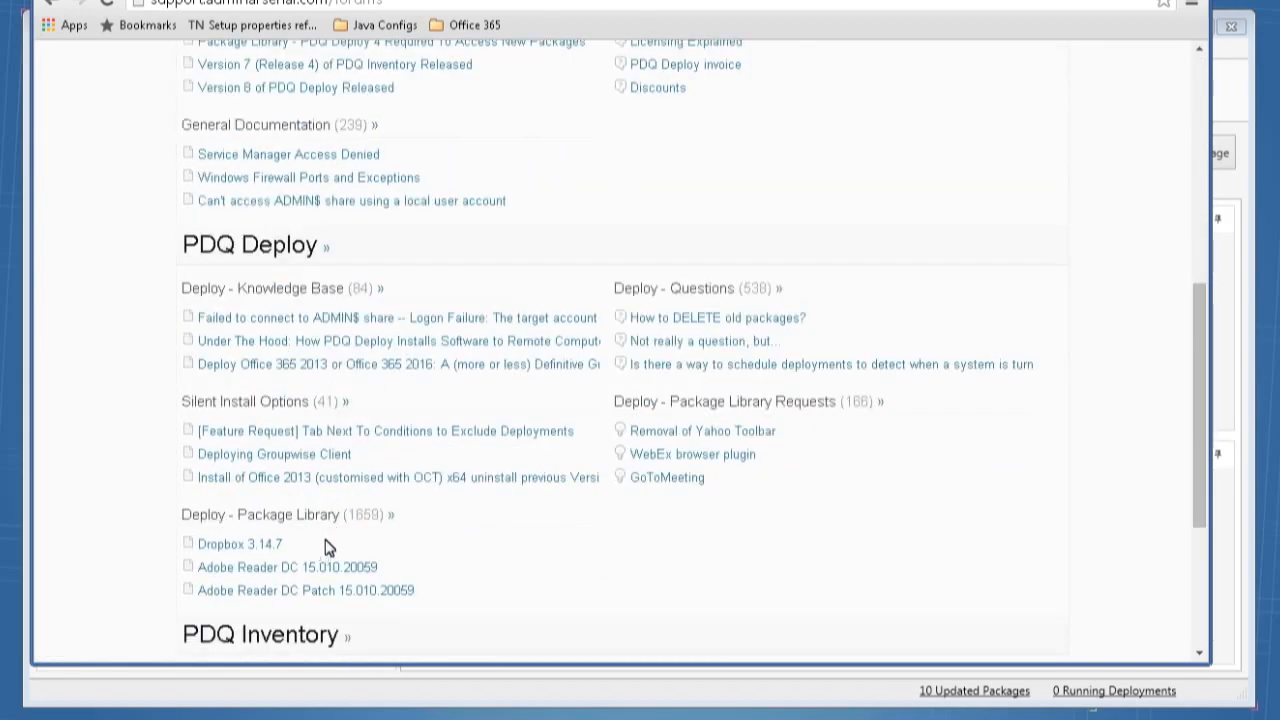
{"action": "left_click", "coordinate": [325, 524]}
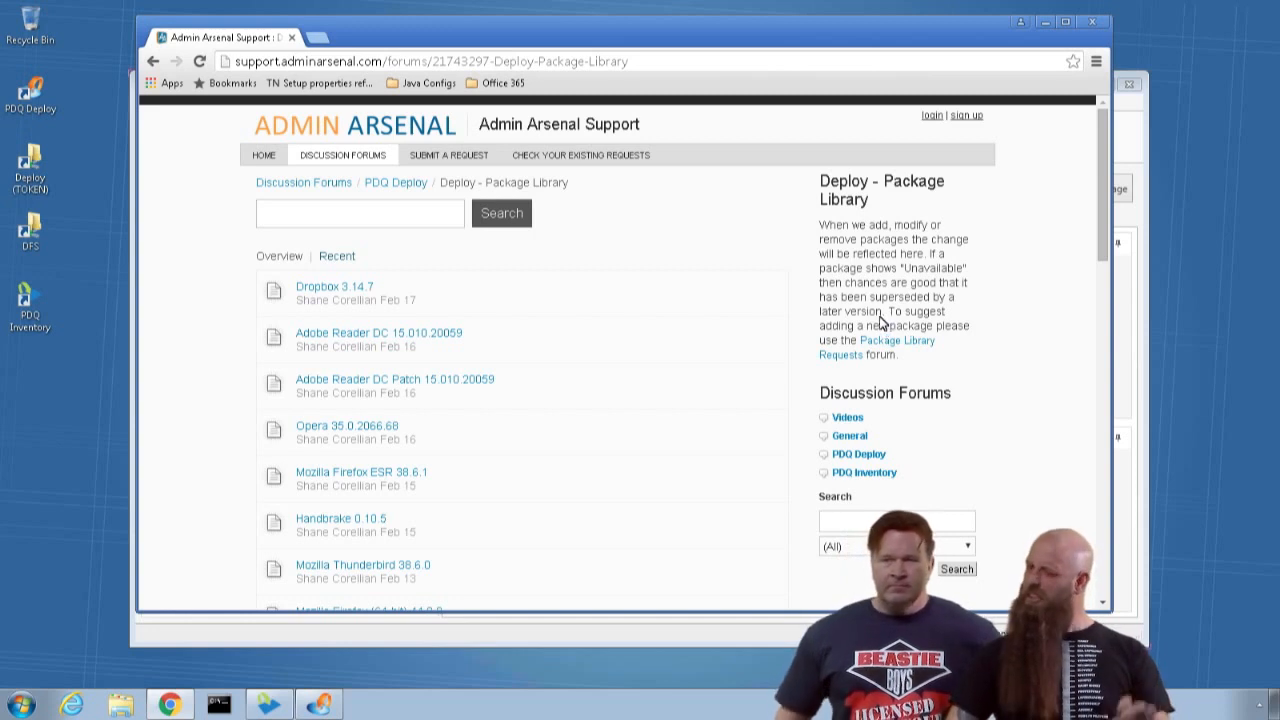
{"action": "left_click", "coordinate": [1046, 25]}
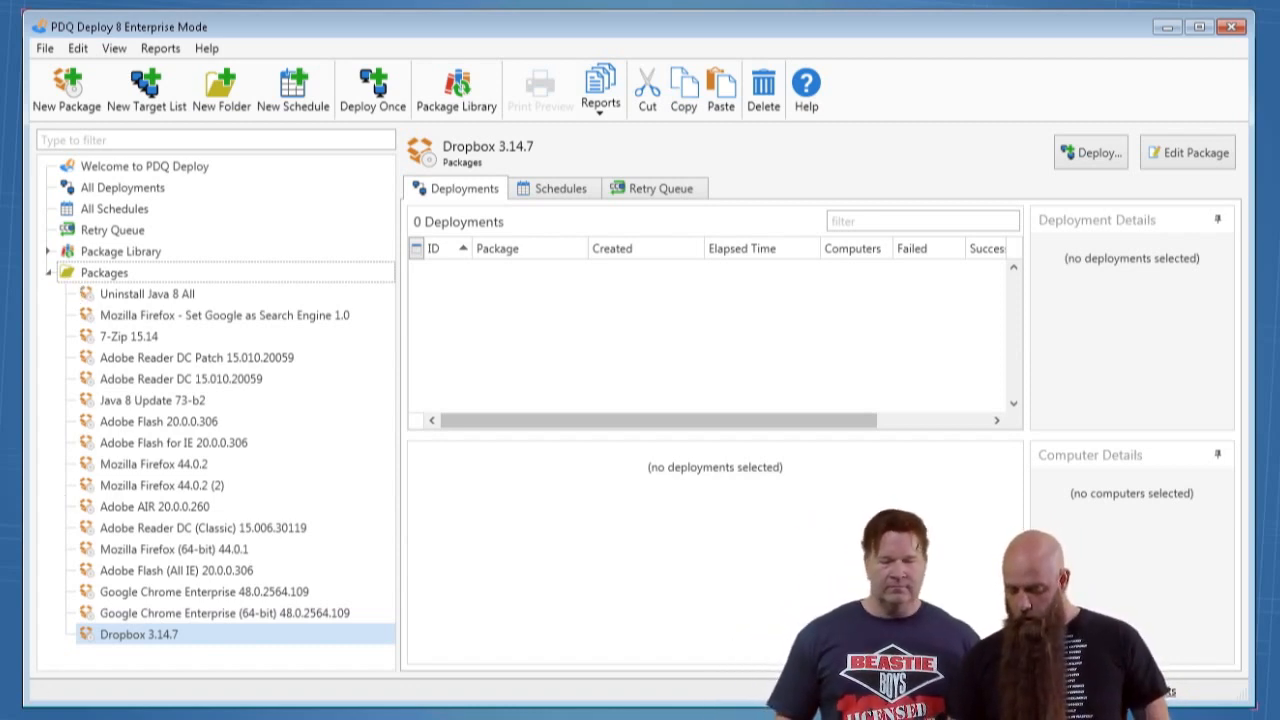
Launch Registry Editor by running regedit
{"action": "key", "text": "super"}
{"action": "left_click", "coordinate": [145, 595]}
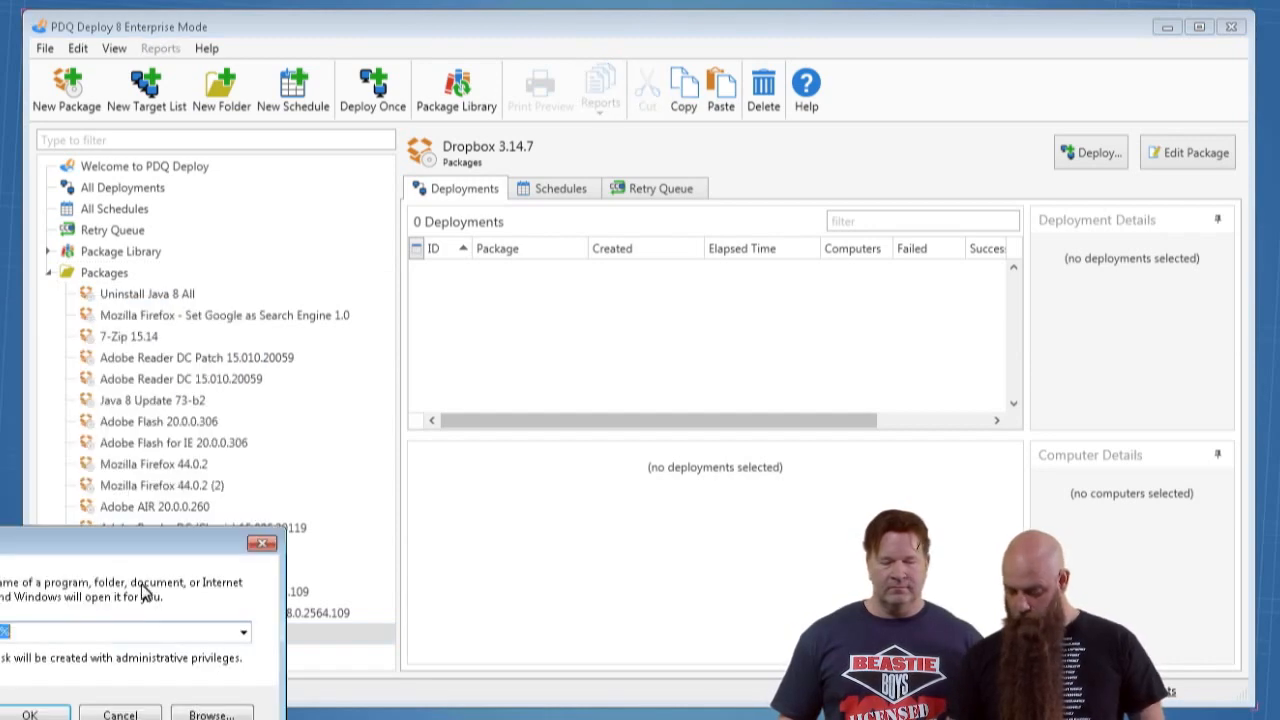
{"action": "key", "text": "BackSpace"}
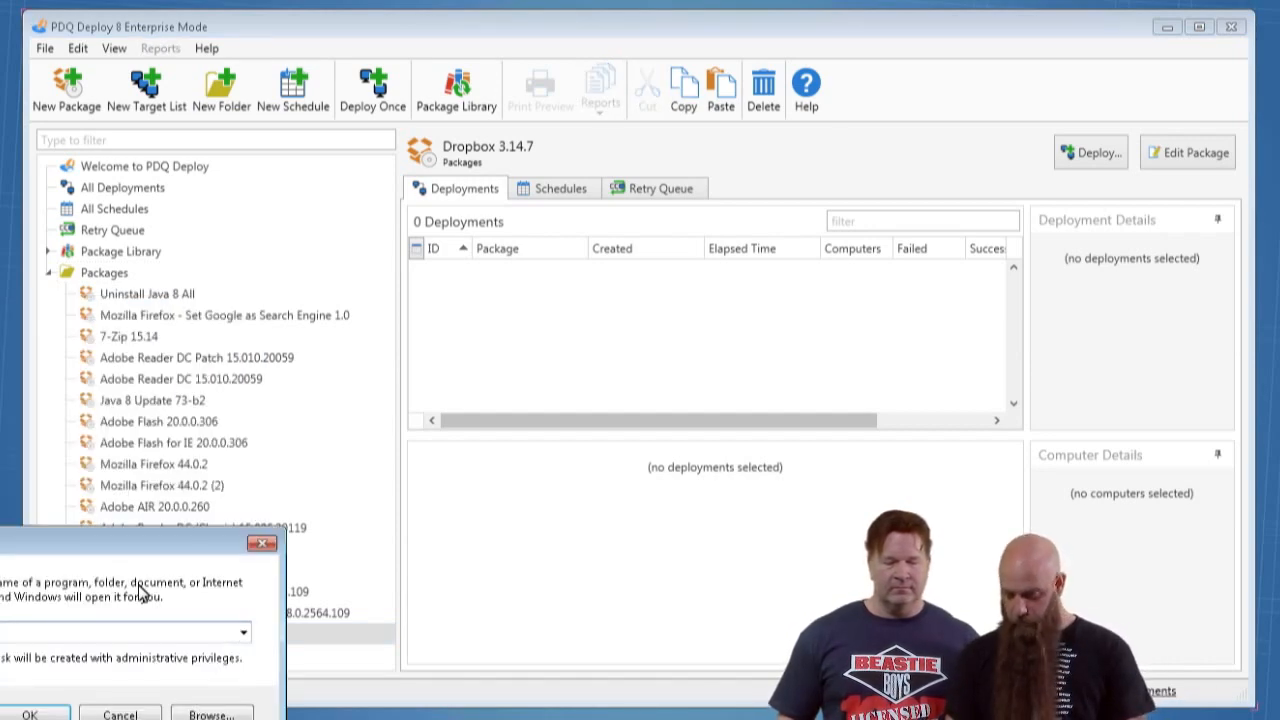
{"action": "type", "text": "re"}
{"action": "type", "text": "gedit"}
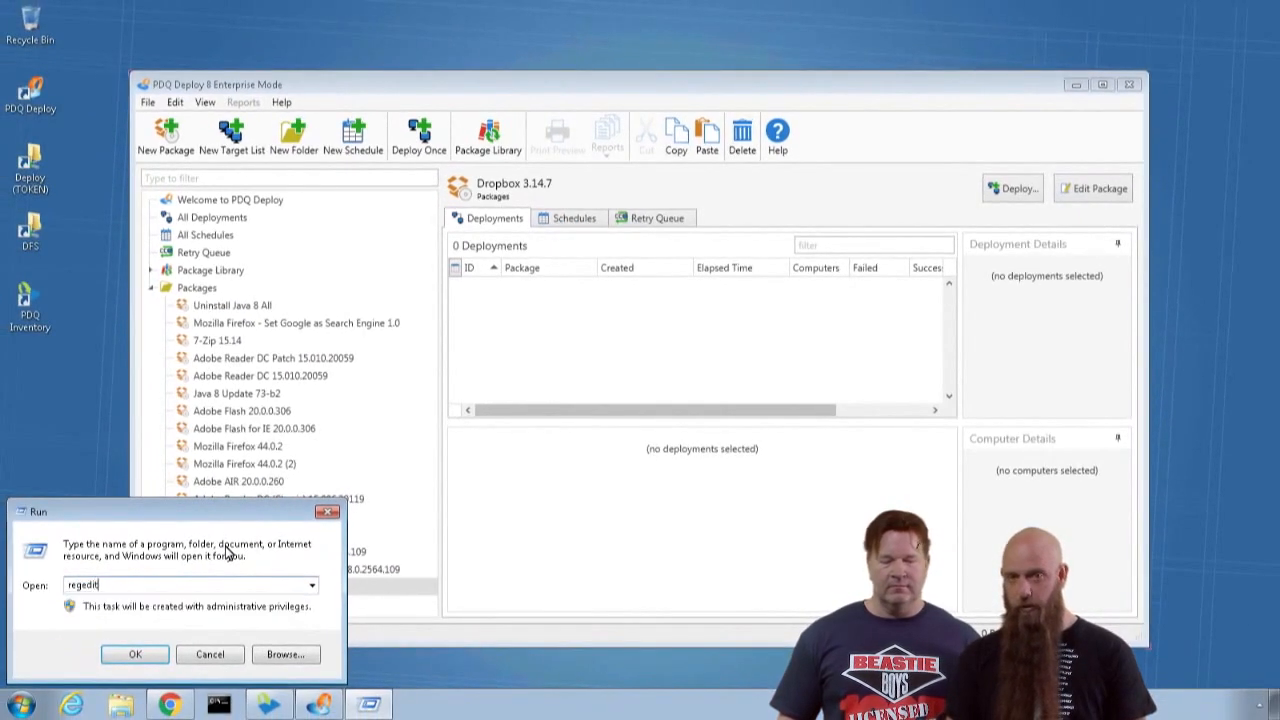
{"action": "key", "text": "Return"}
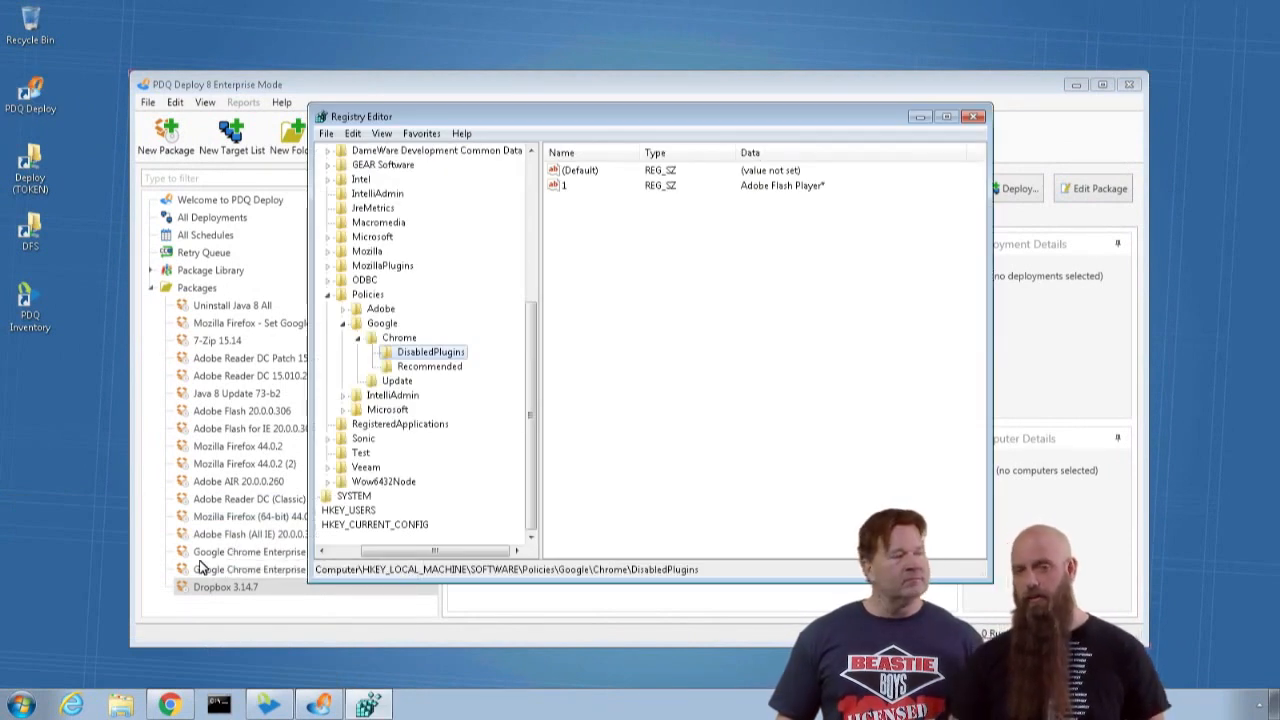
Collapse the Policies key and expand HKEY_LOCAL_MACHINE\SOFTWARE\Microsoft\PowerShell\1 in the registry tree
{"action": "left_click", "coordinate": [328, 295]}
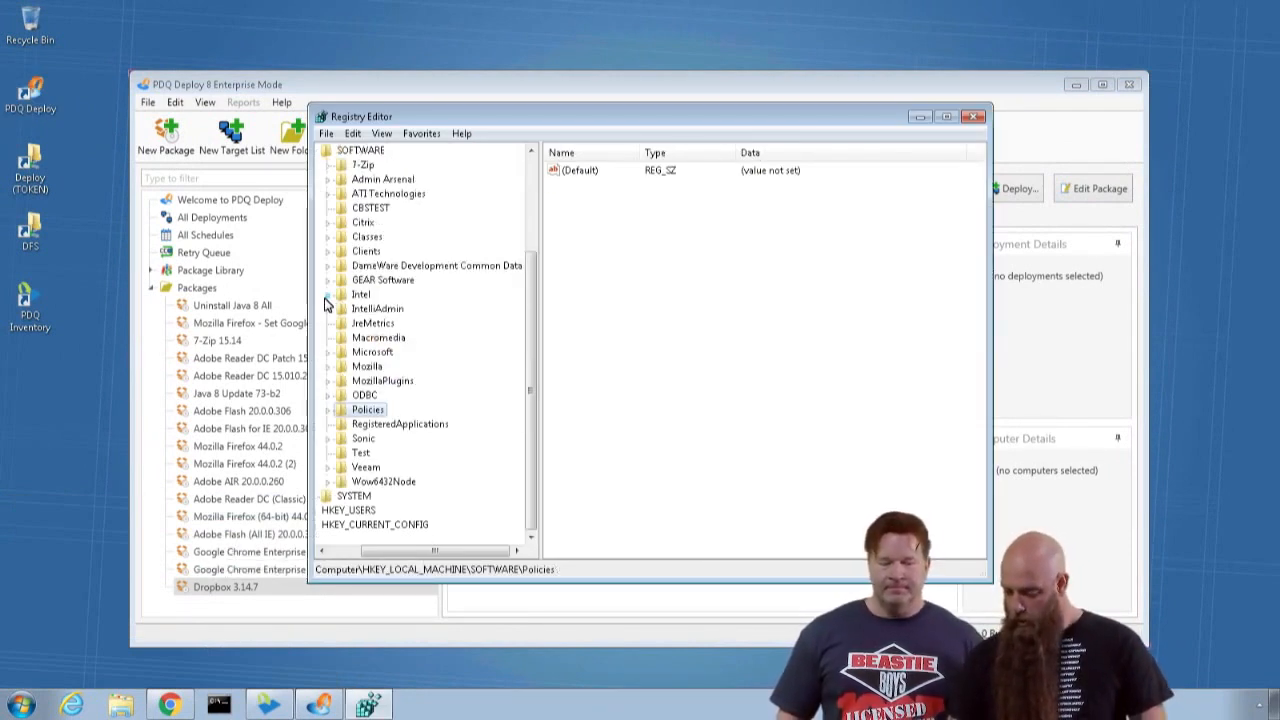
{"action": "scroll", "coordinate": [432, 318], "scroll_direction": "up", "scroll_amount": 2}
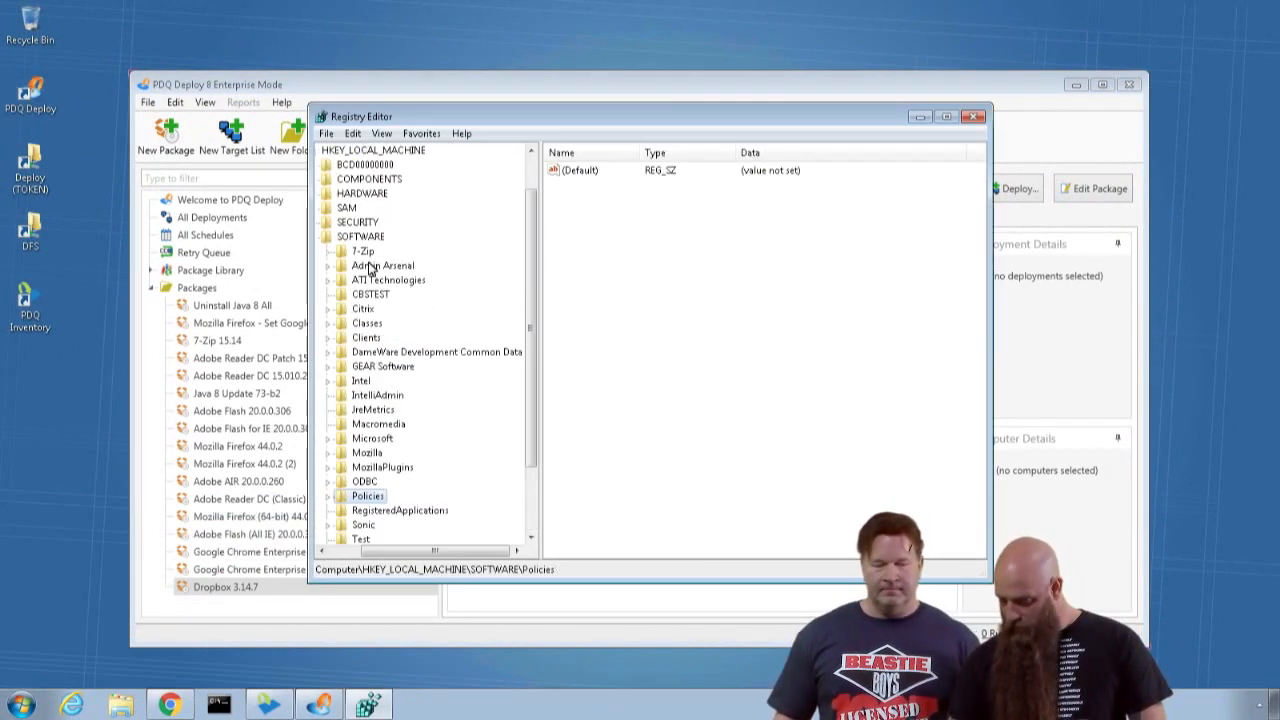
{"action": "left_click", "coordinate": [333, 556]}
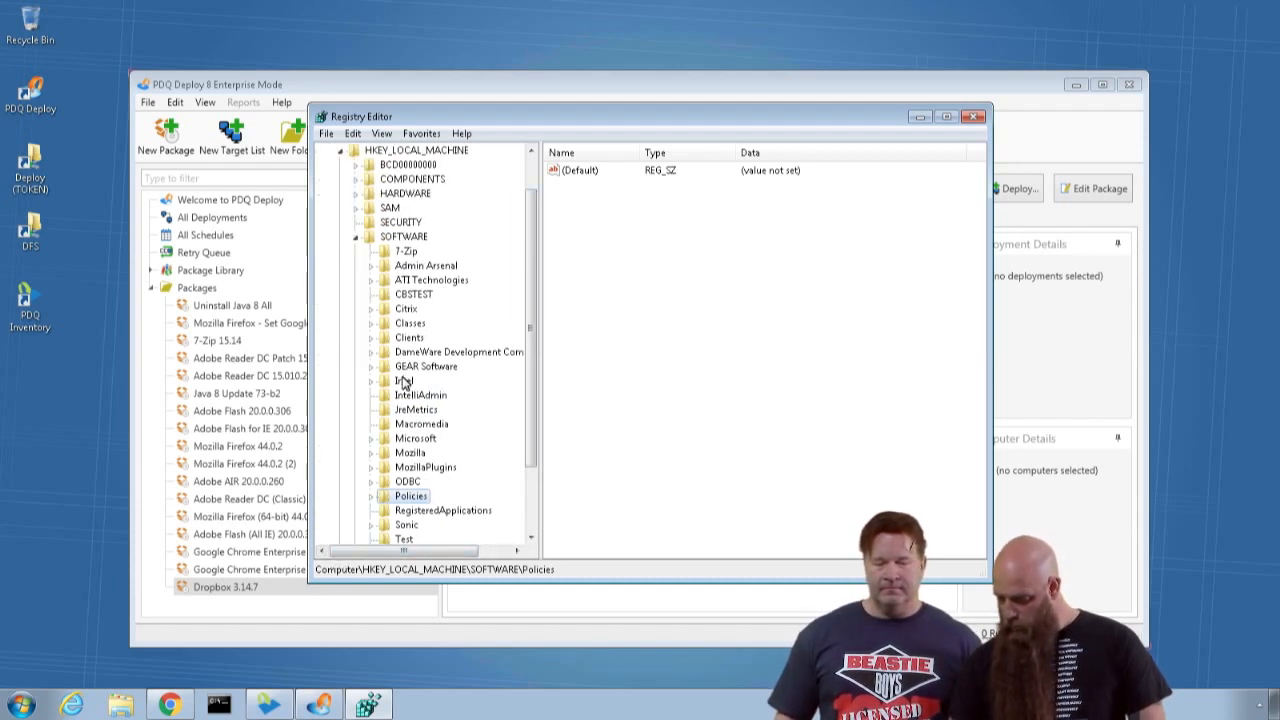
{"action": "left_click", "coordinate": [371, 440]}
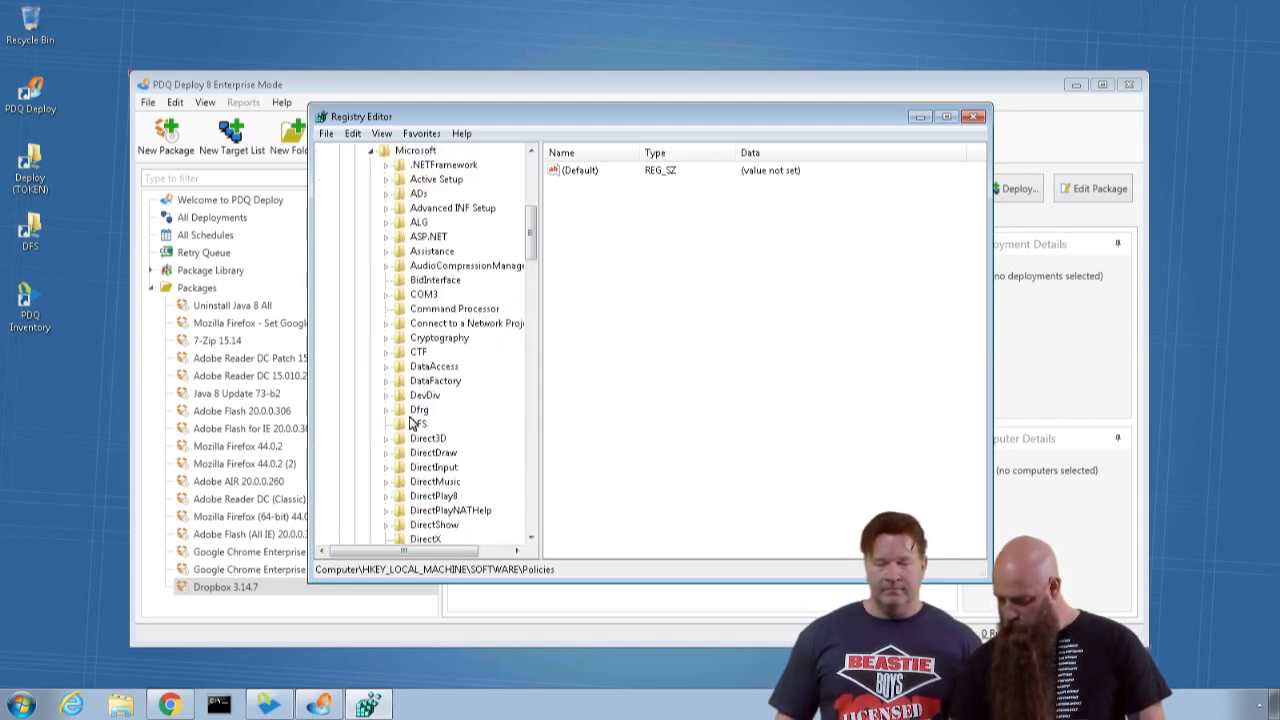
{"action": "left_click", "coordinate": [413, 413]}
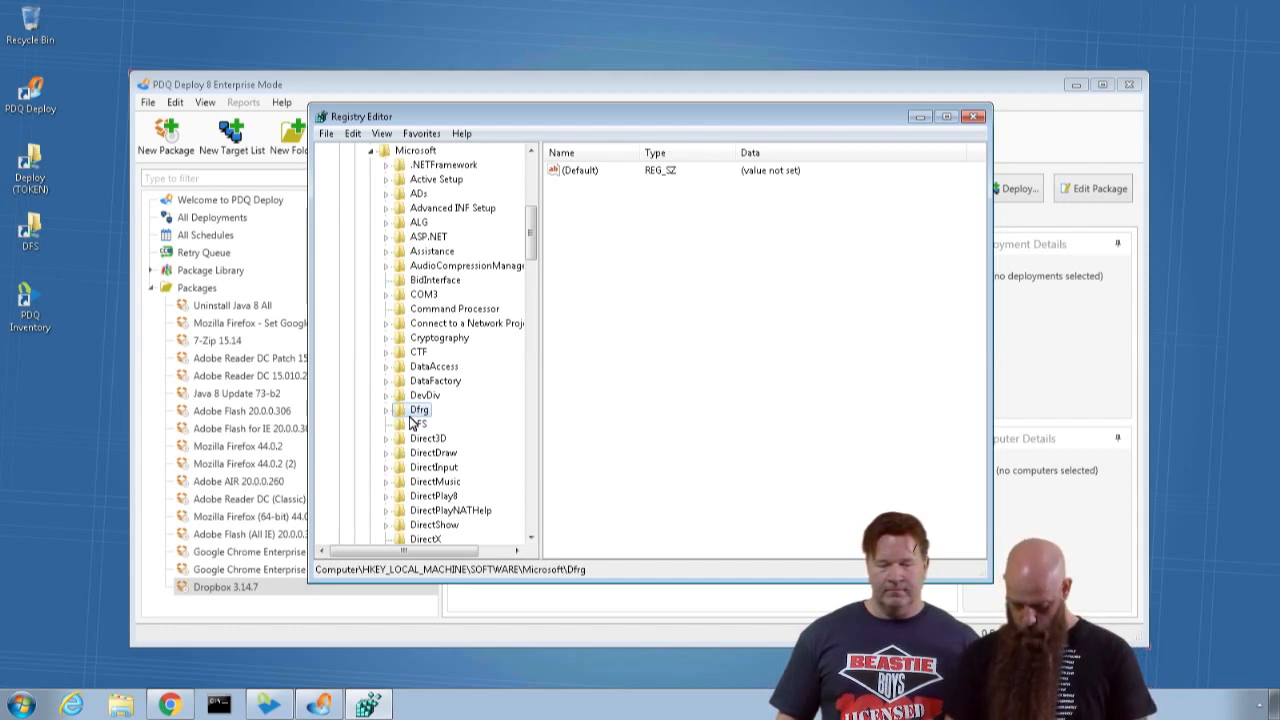
{"action": "key", "text": "p"}
{"action": "scroll", "coordinate": [433, 458], "scroll_direction": "down", "scroll_amount": 1}
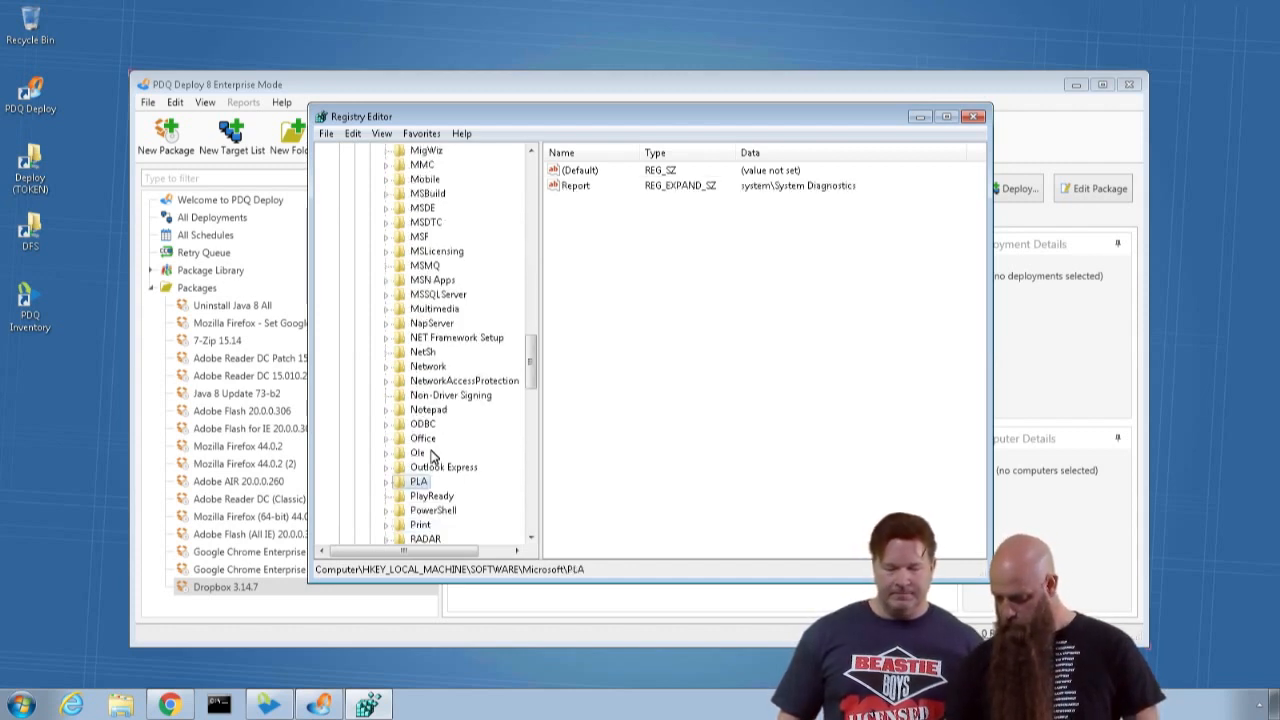
{"action": "left_click", "coordinate": [387, 511]}
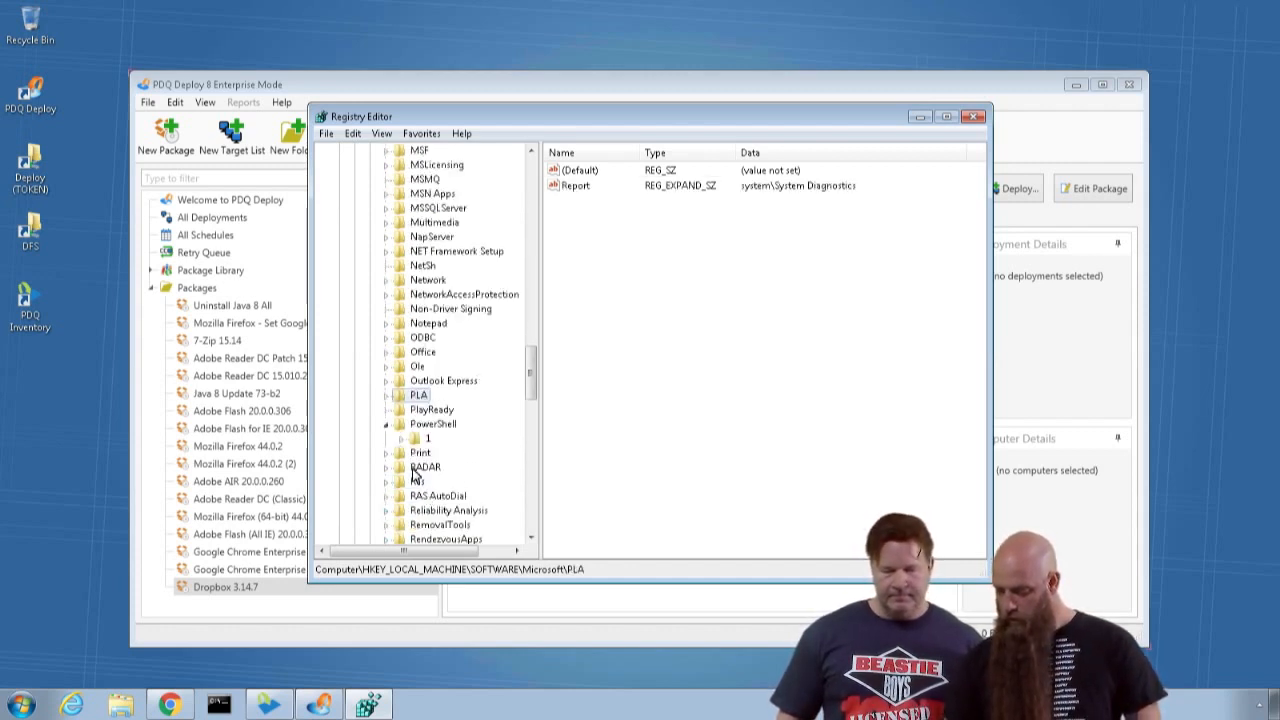
{"action": "left_click", "coordinate": [402, 440]}
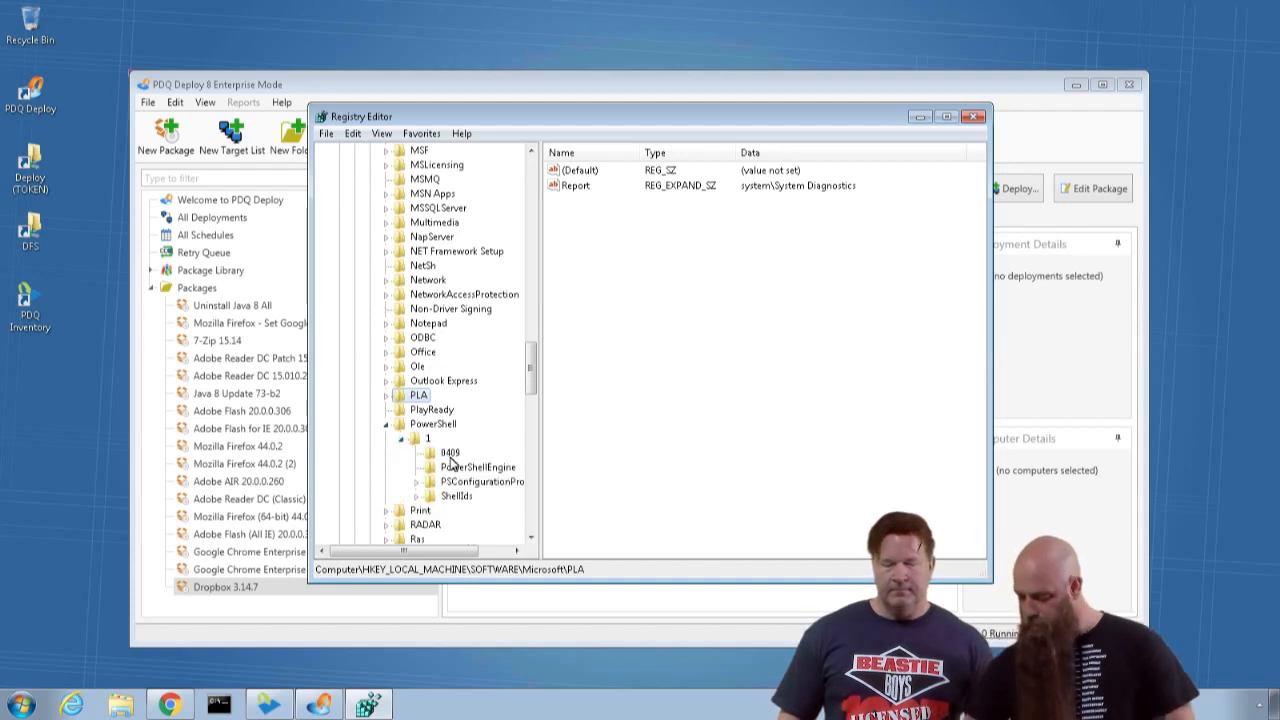
Examine the values of the PowerShell 1, 0409 and PowerShellEngine keys, widening the Name column to read them
{"action": "left_click", "coordinate": [425, 440]}
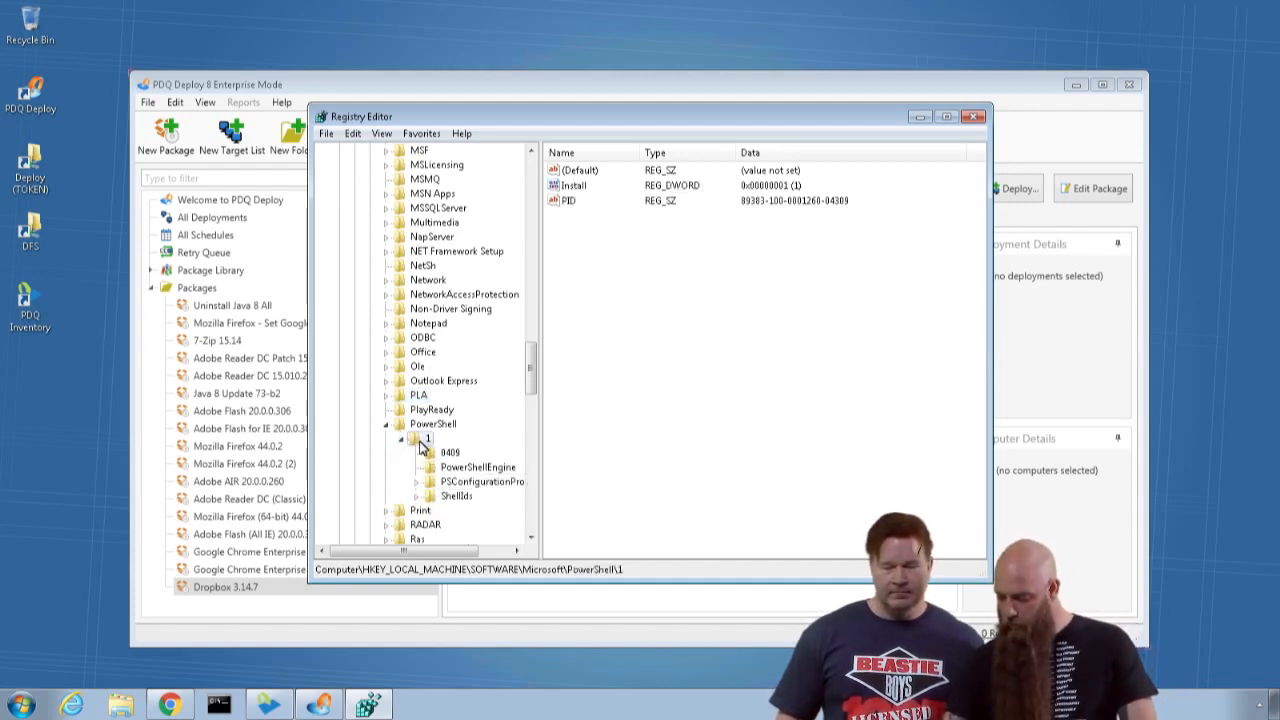
{"action": "left_click", "coordinate": [440, 454]}
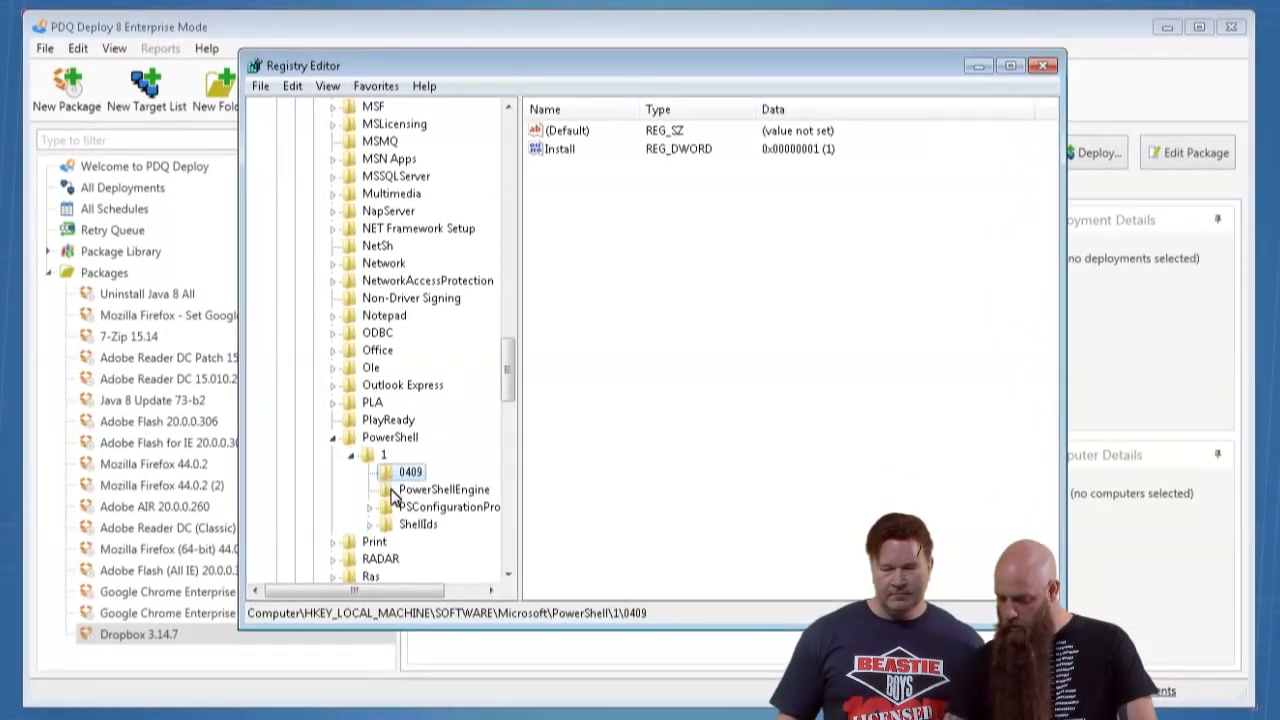
{"action": "left_click", "coordinate": [392, 493]}
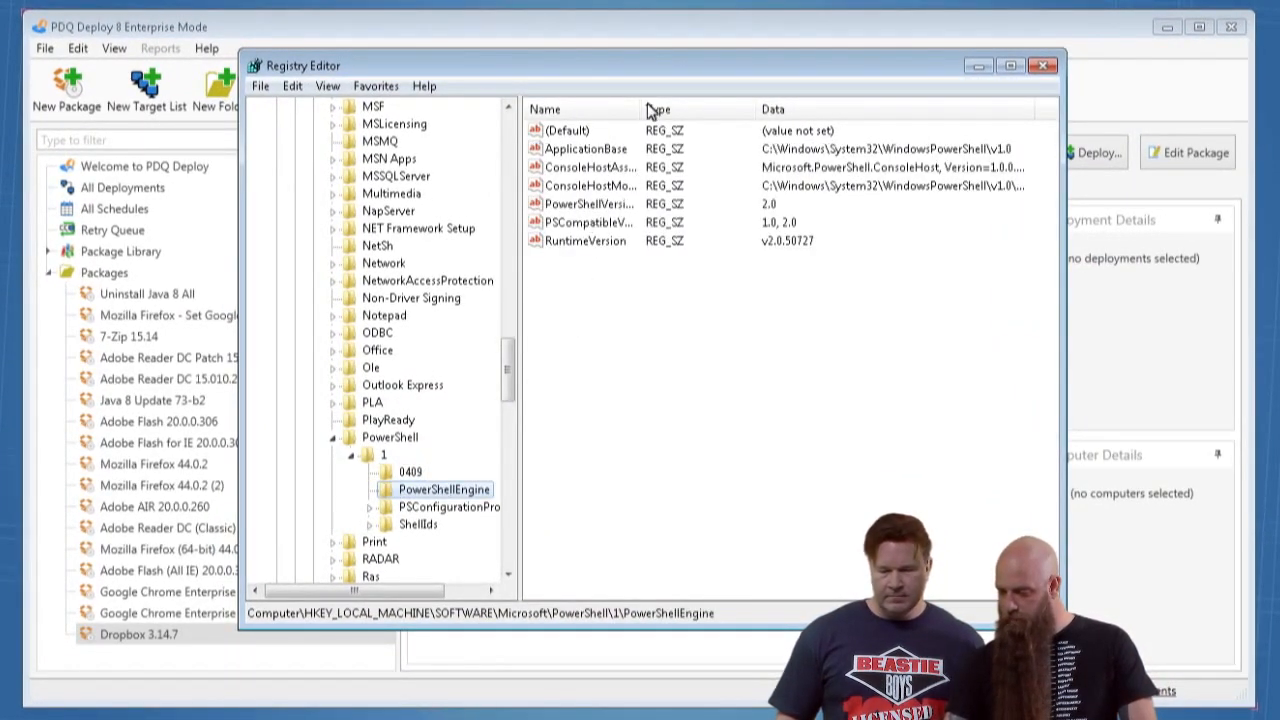
{"action": "left_click_drag", "start_coordinate": [634, 115], "coordinate": [679, 115]}
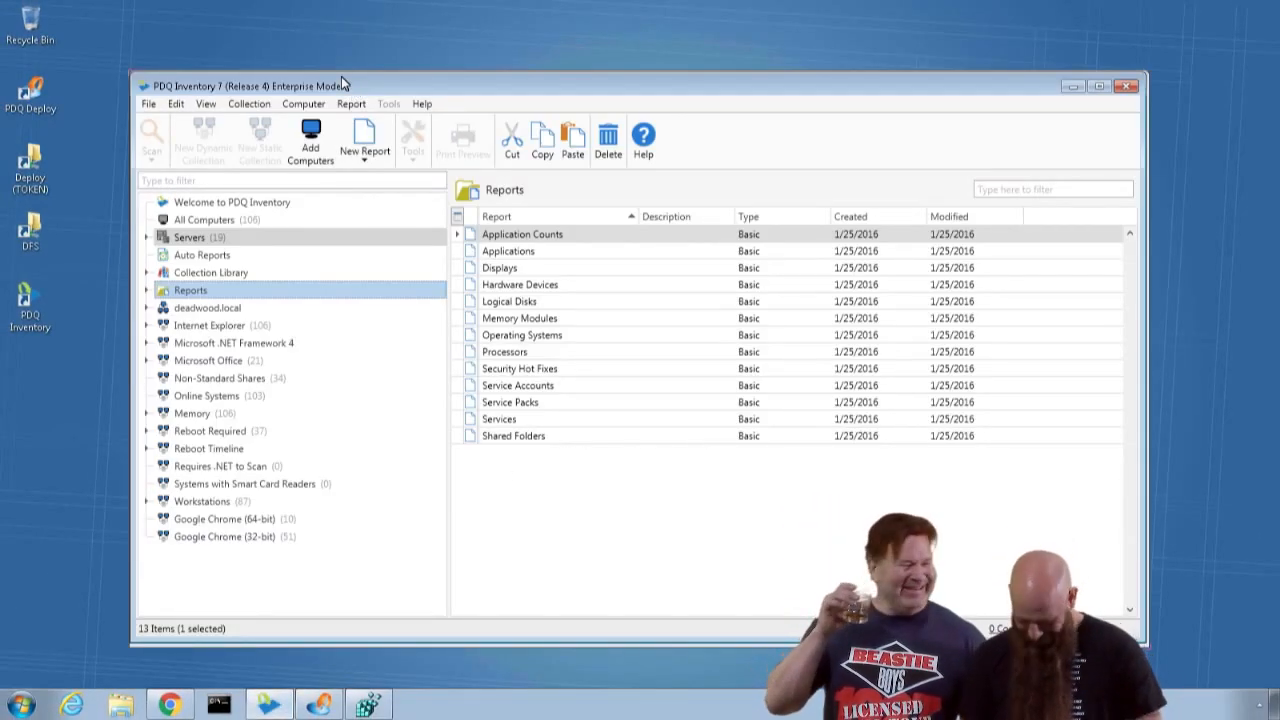
Switch to PDQ Inventory and open the Applications scan profile from the preferences for editing
{"action": "key", "text": "ctrl+comma"}
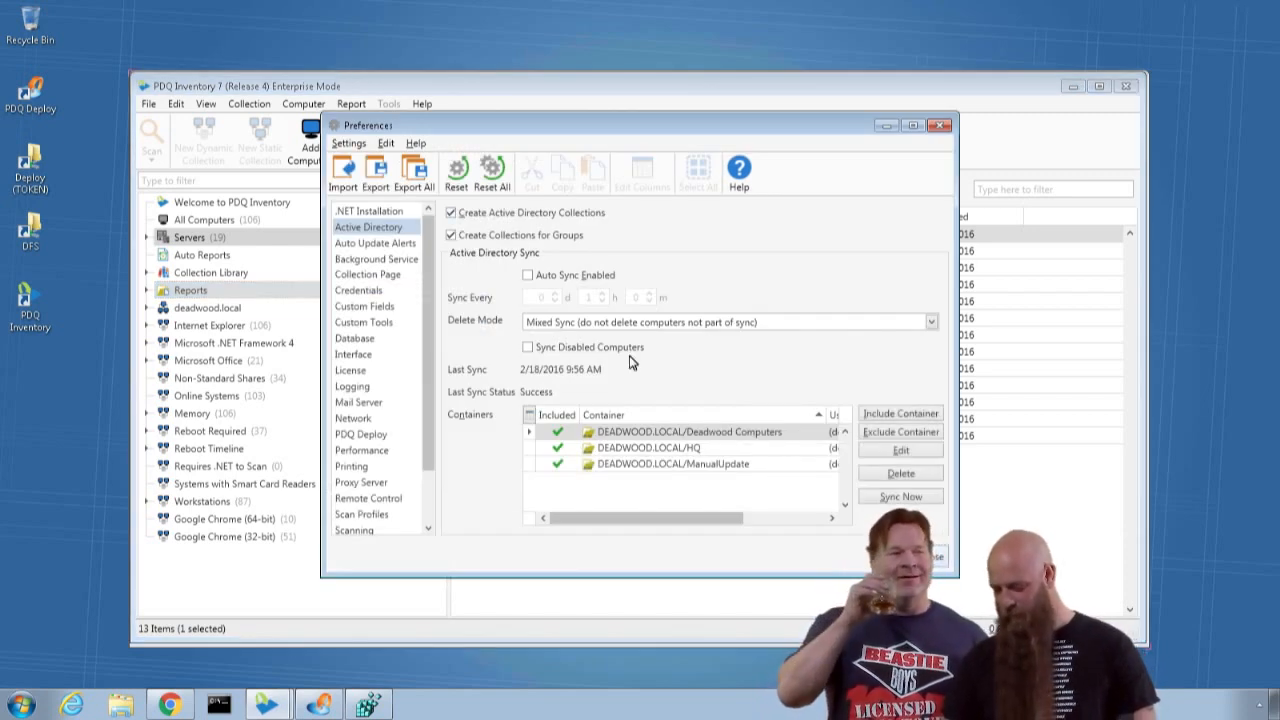
{"action": "left_click", "coordinate": [427, 487]}
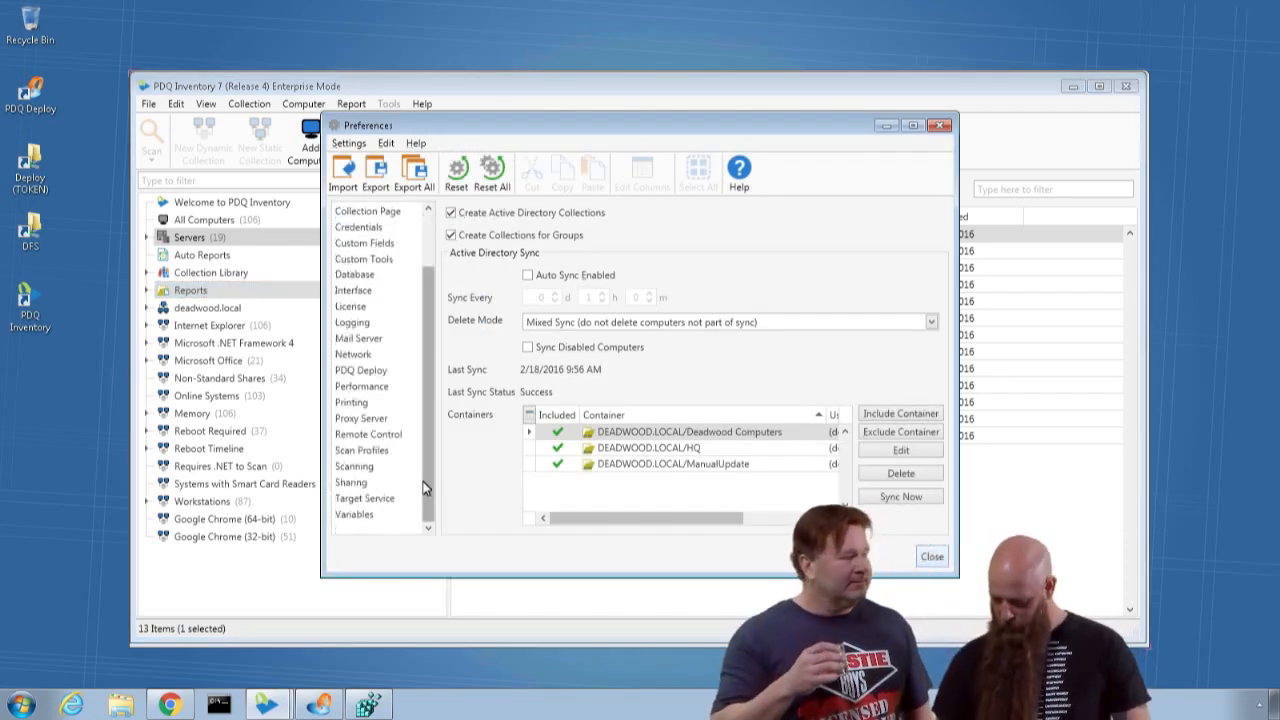
{"action": "left_click", "coordinate": [362, 452]}
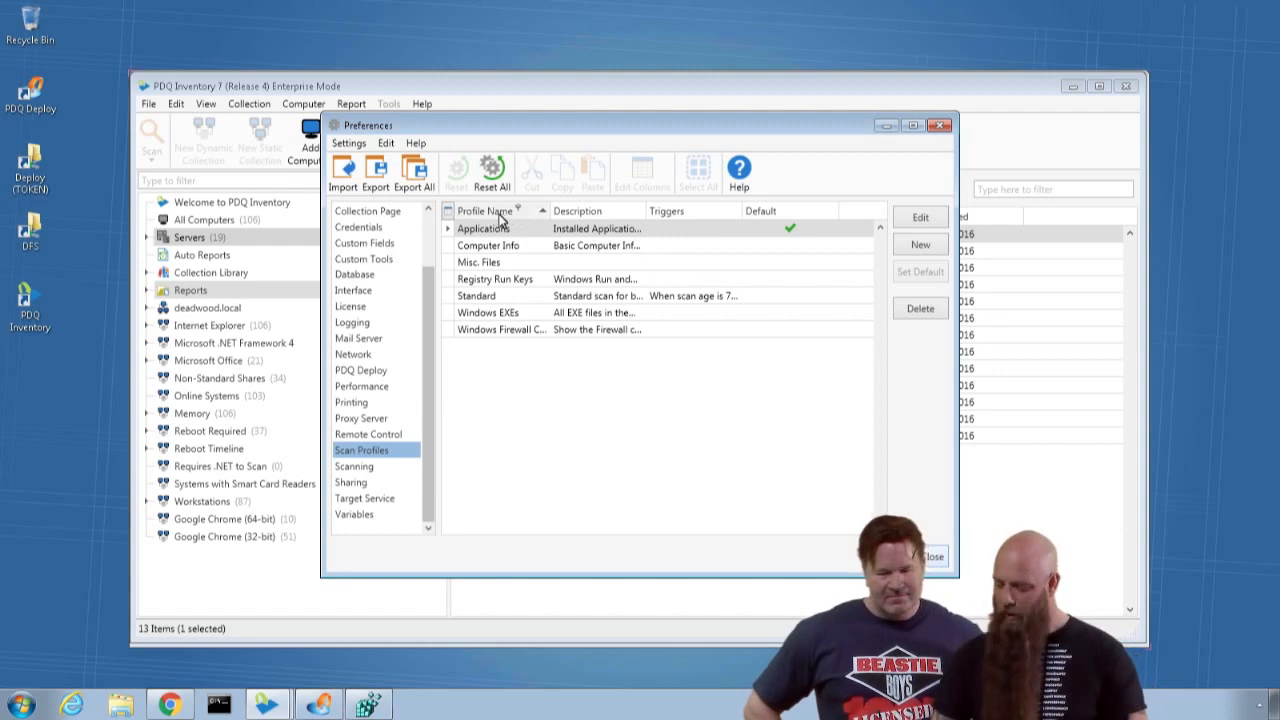
{"action": "double_click", "coordinate": [499, 230]}
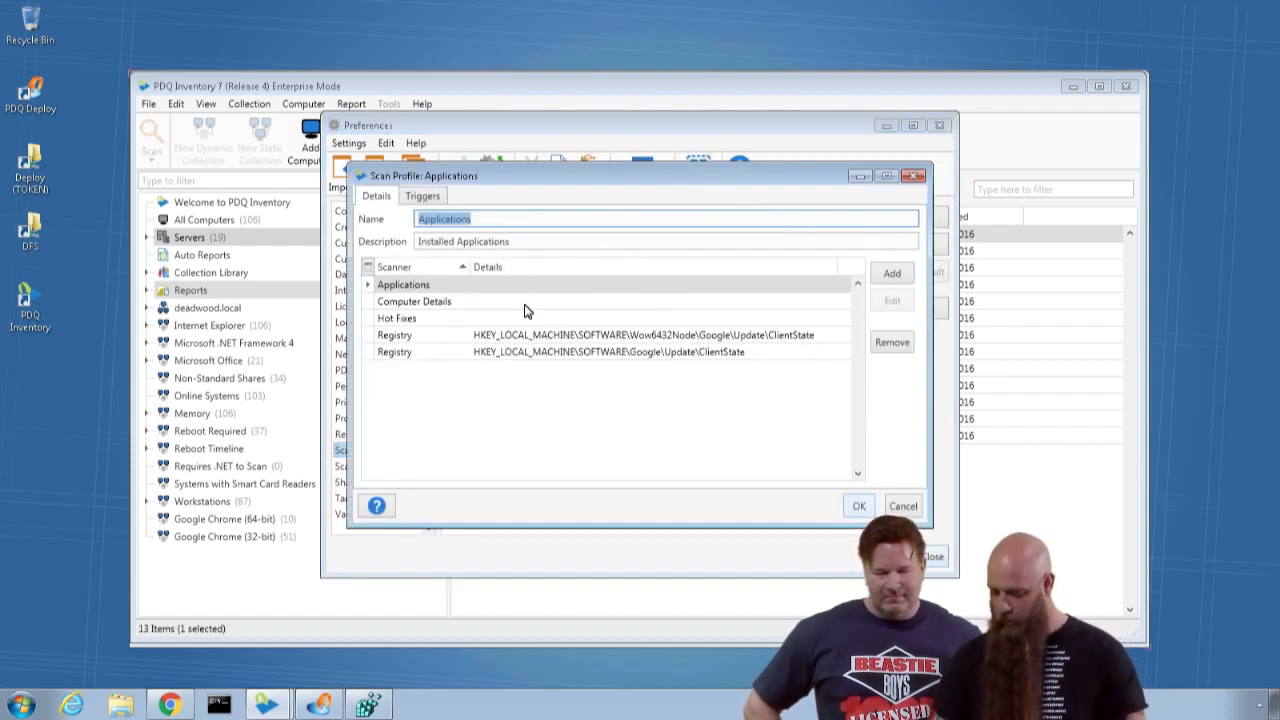
Add a Registry scanner for HKEY_LOCAL_MACHINE with path SOFTWARE\Microsoft\Powershell\PowerShellEngine, and save the Applications scan profile
{"action": "left_click", "coordinate": [893, 276]}
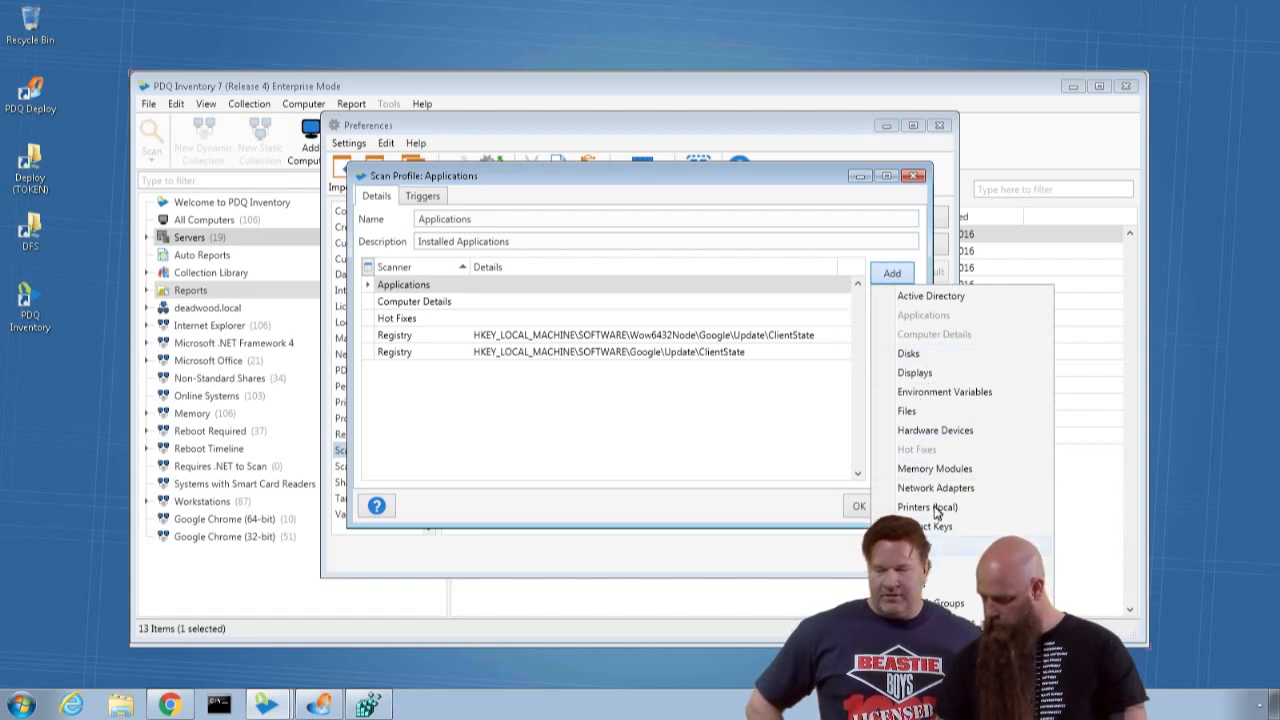
{"action": "left_click", "coordinate": [925, 545]}
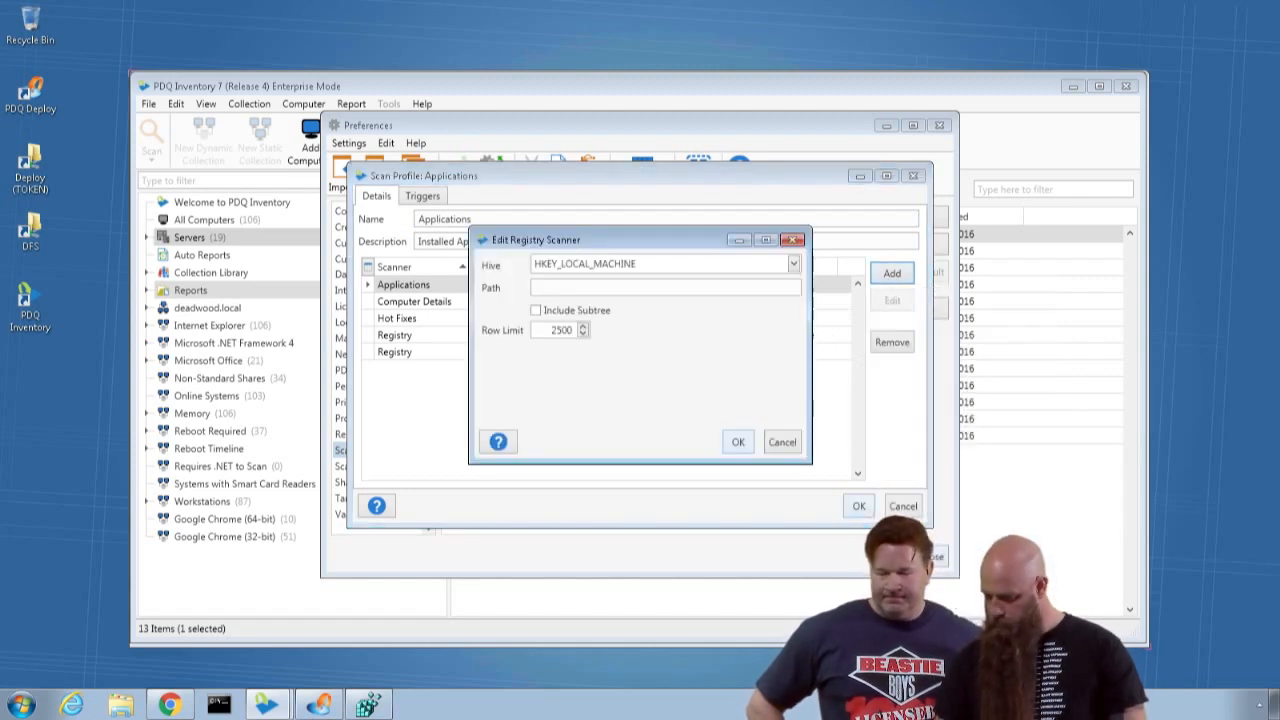
{"action": "left_click", "coordinate": [603, 289]}
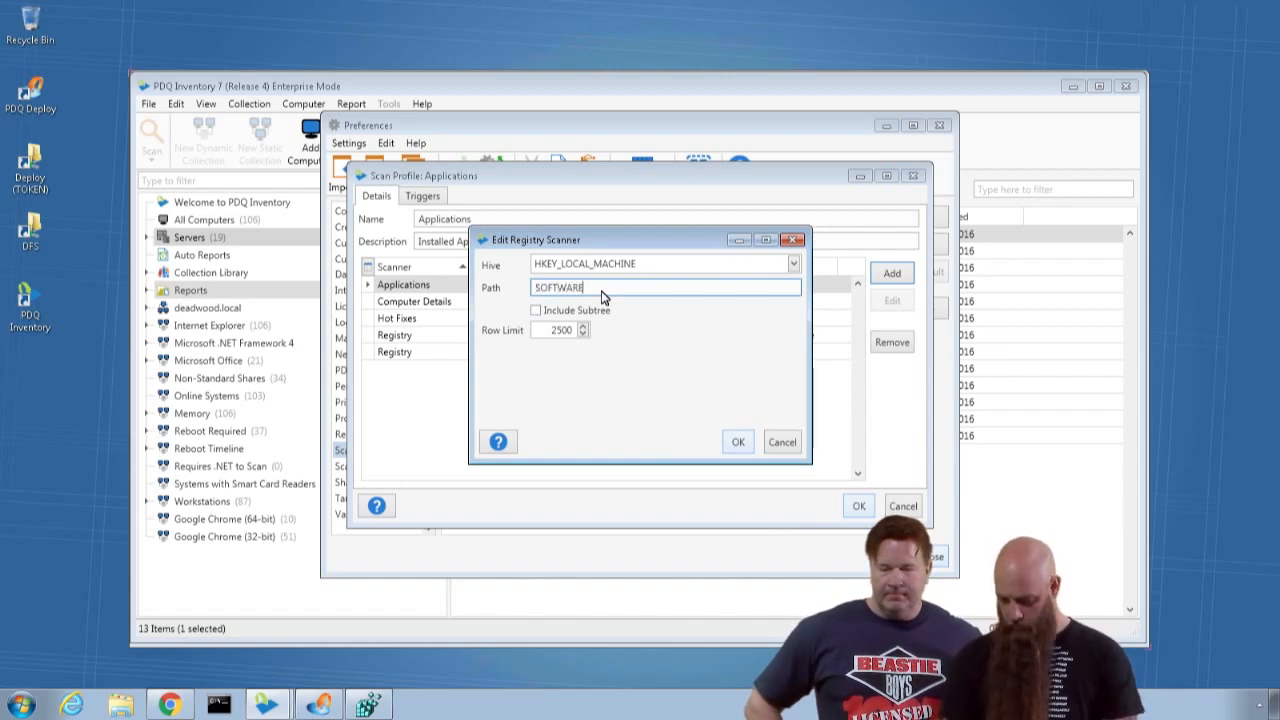
{"action": "type", "text": "SOFTWARE\\Microsoft\\P"}
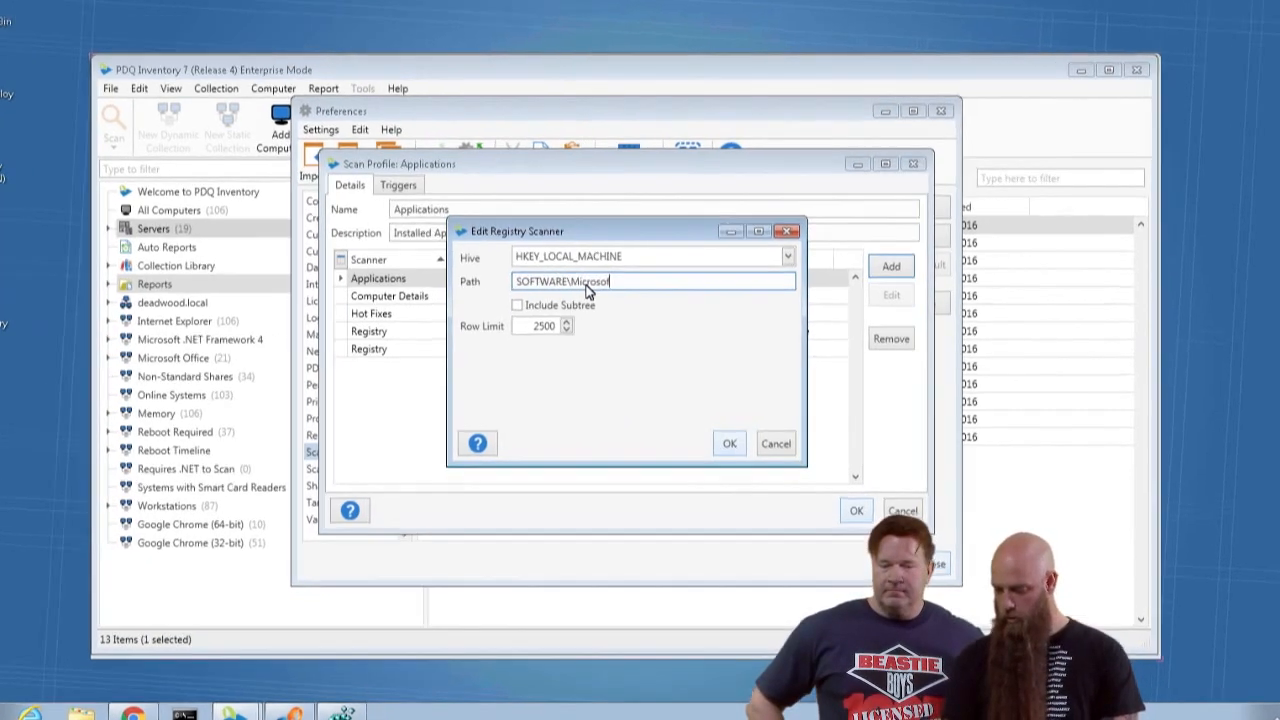
{"action": "type", "text": "owershell"}
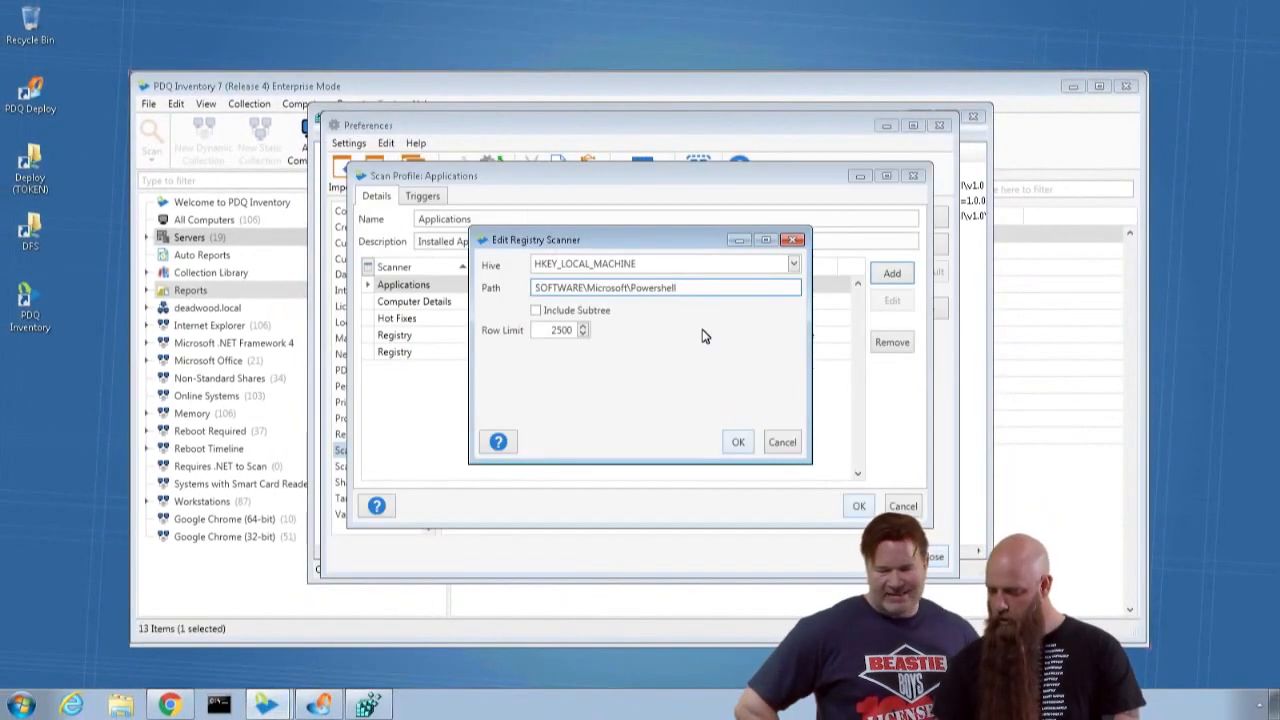
{"action": "type", "text": "\\"}
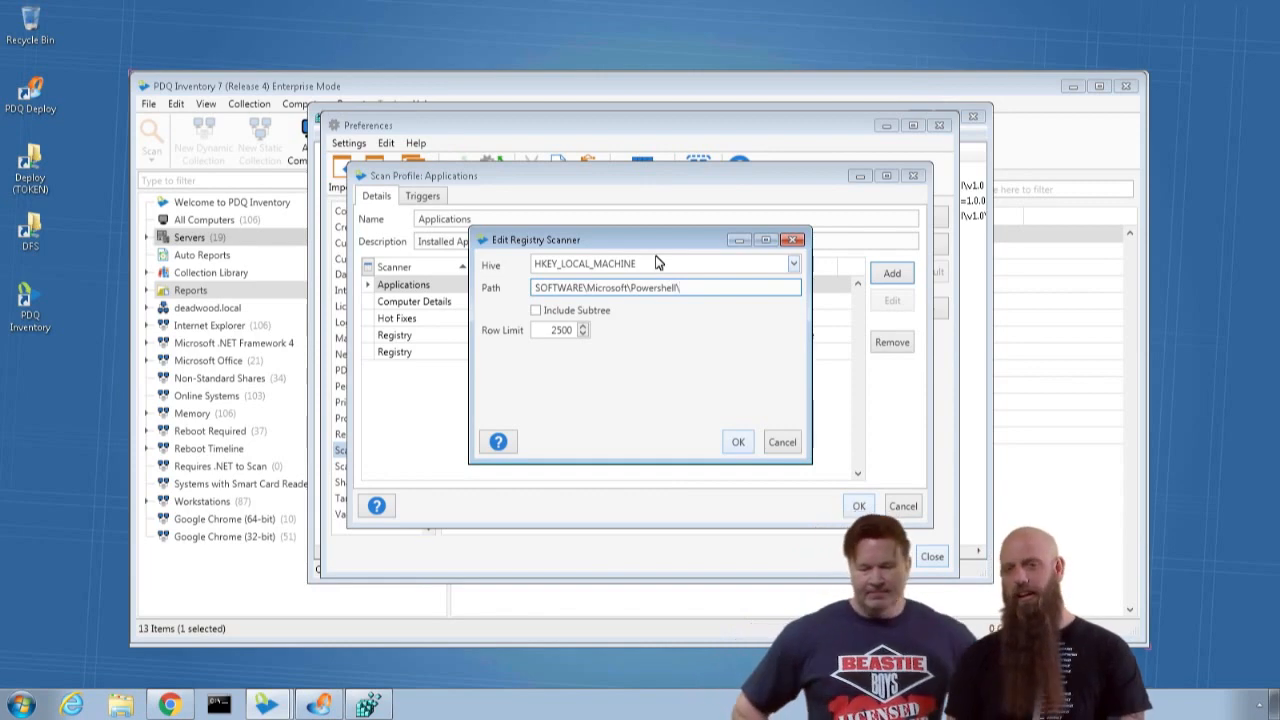
{"action": "type", "text": "PowerShellEngine"}
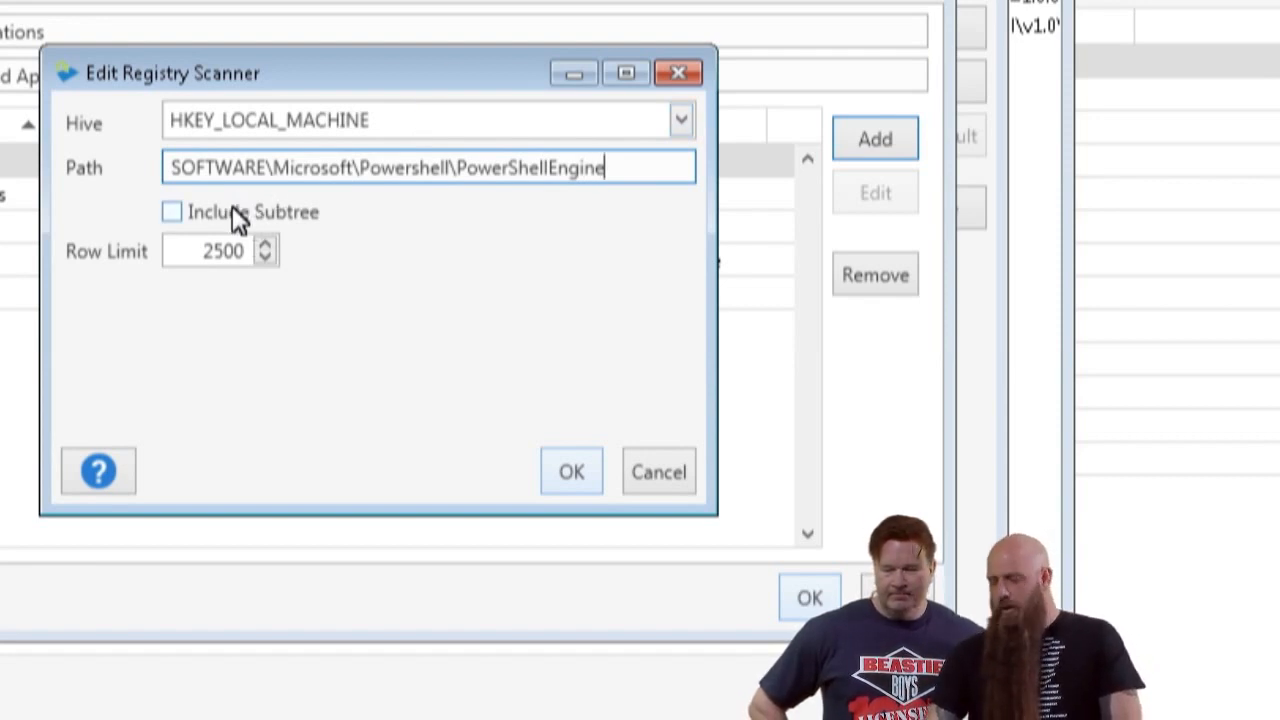
{"action": "left_click", "coordinate": [583, 474]}
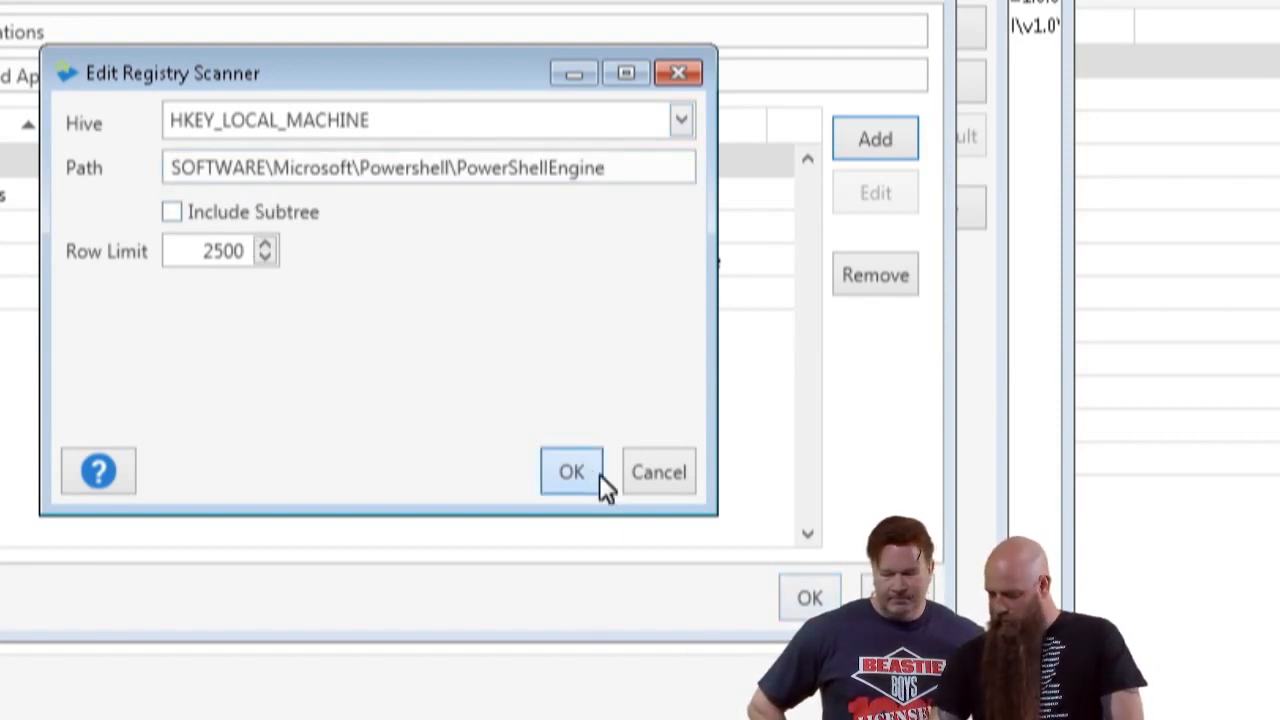
{"action": "left_click", "coordinate": [805, 600]}
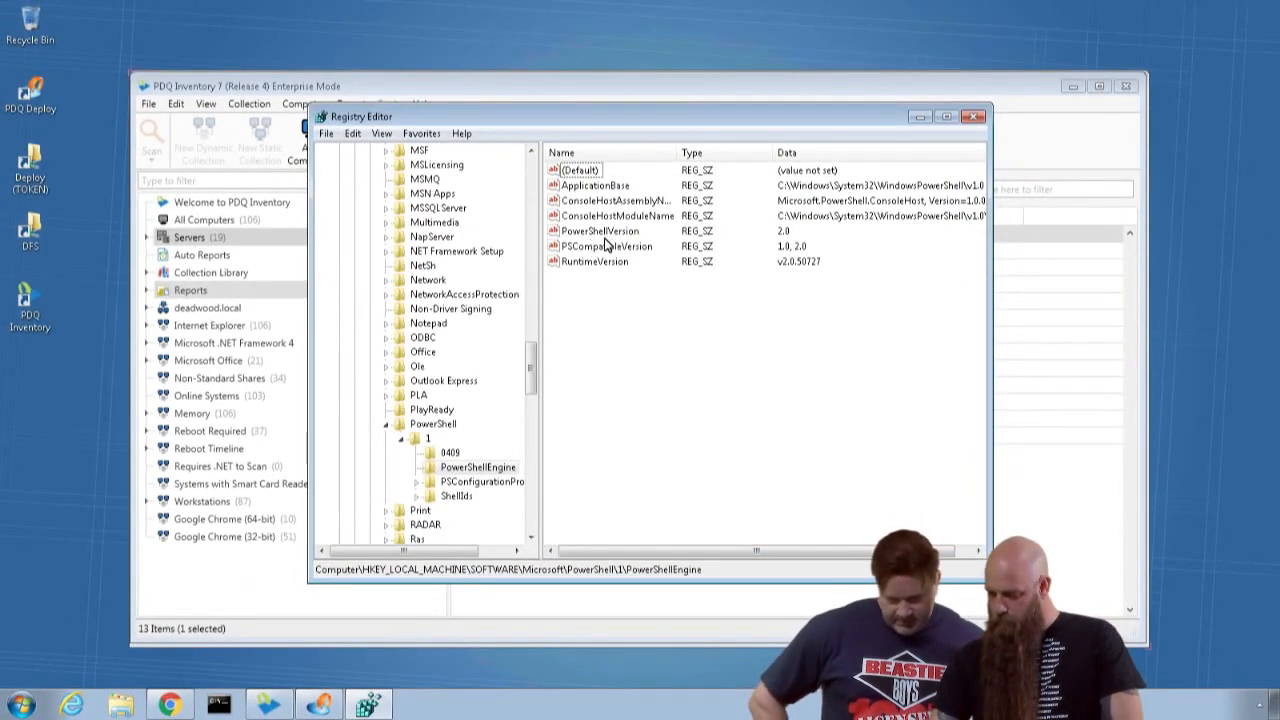
Check the location of the PowerShellEngine key in Registry Editor and return to PDQ Inventory
{"action": "left_click", "coordinate": [475, 470]}
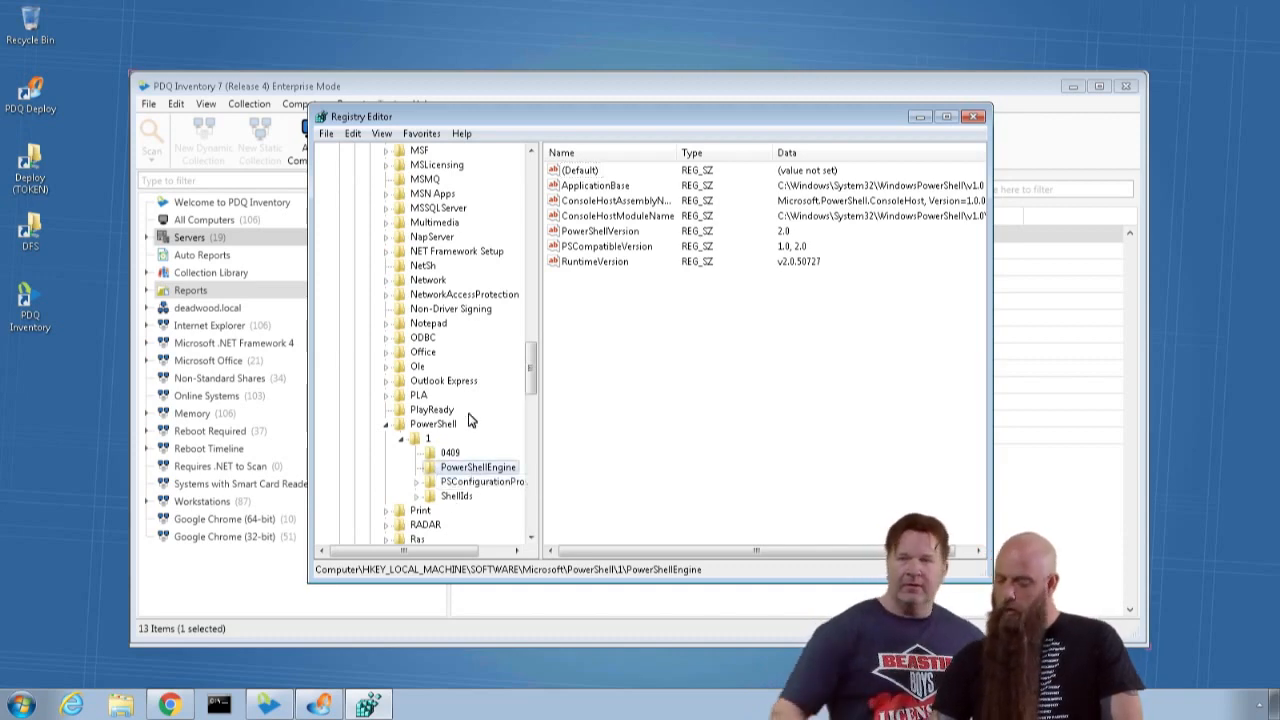
{"action": "left_click", "coordinate": [414, 90]}
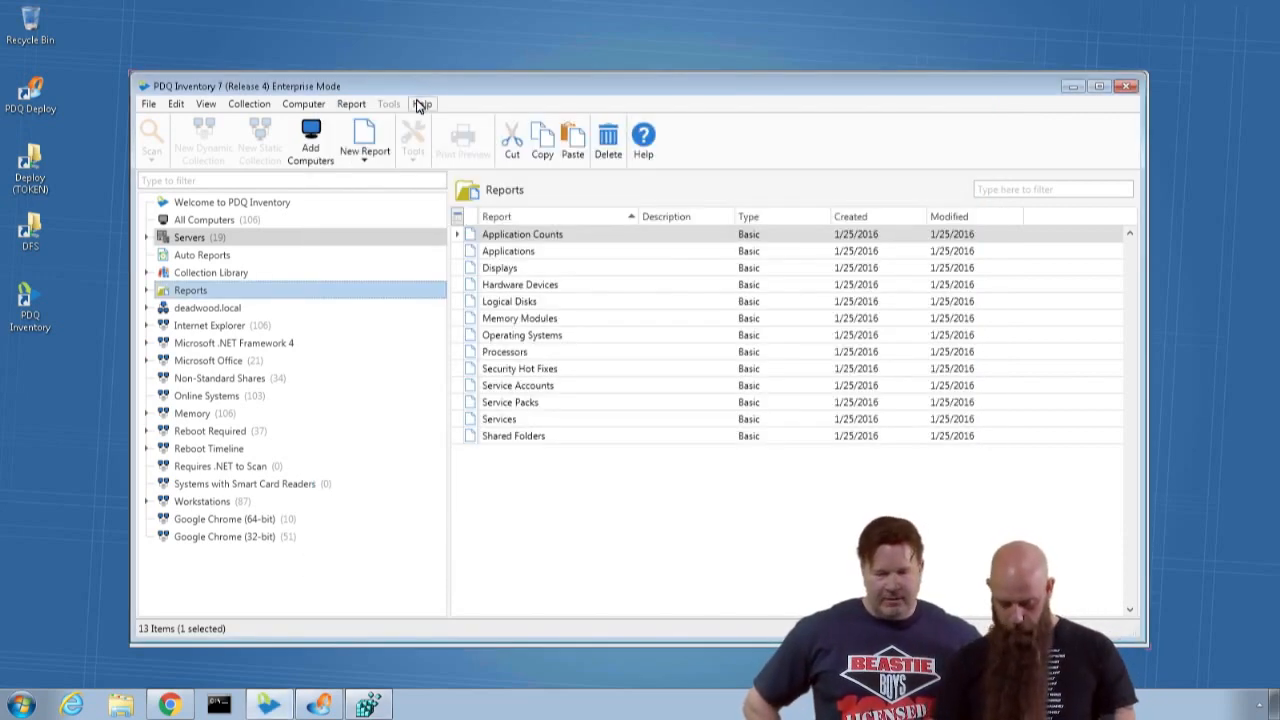
Reopen the PowerShellEngine registry scanner in the Applications scan profile and shorten its path to SOFTWARE\Microsoft\Powershell
{"action": "key", "text": "ctrl+comma"}
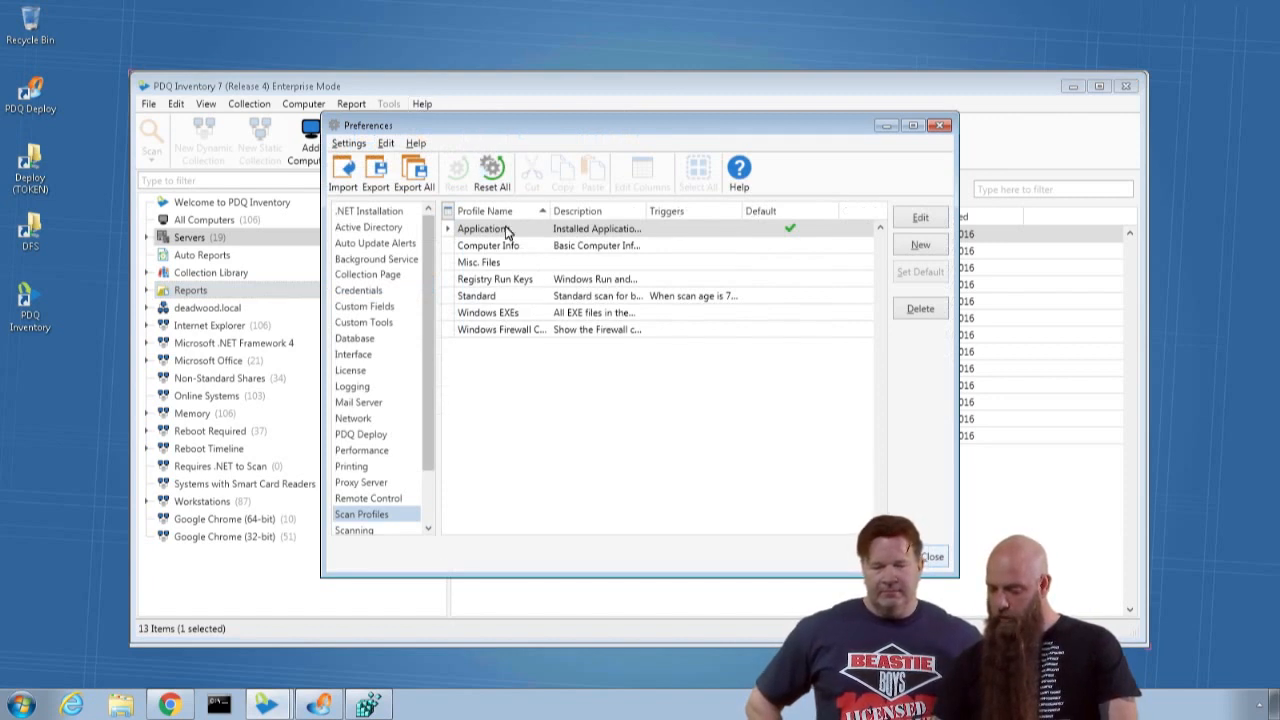
{"action": "double_click", "coordinate": [470, 230]}
{"action": "double_click", "coordinate": [690, 369]}
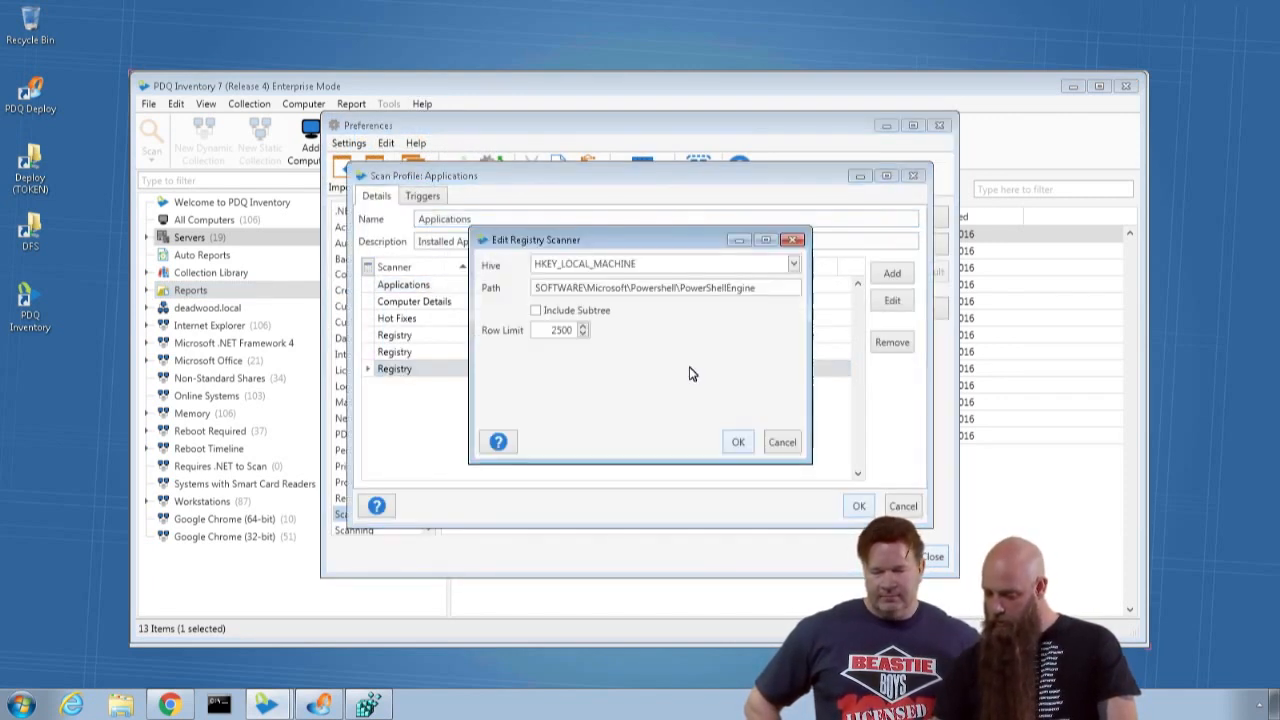
{"action": "left_click", "coordinate": [764, 291]}
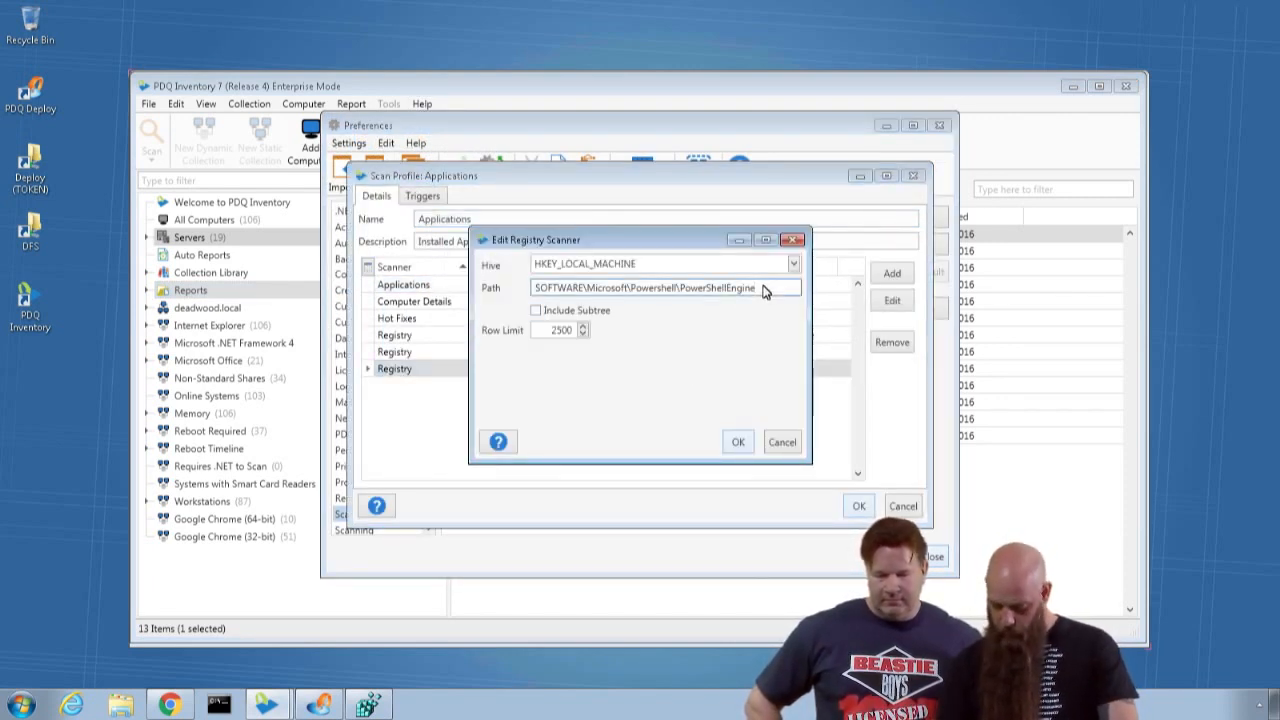
{"action": "key", "text": "BackSpace"}
{"action": "key", "text": "BackSpace"}
{"action": "key", "text": "BackSpace"}
{"action": "key", "text": "BackSpace"}
{"action": "key", "text": "BackSpace"}
{"action": "key", "text": "BackSpace"}
{"action": "key", "text": "BackSpace"}
{"action": "key", "text": "BackSpace"}
{"action": "key", "text": "BackSpace"}
{"action": "key", "text": "BackSpace"}
{"action": "key", "text": "BackSpace"}
{"action": "key", "text": "BackSpace"}
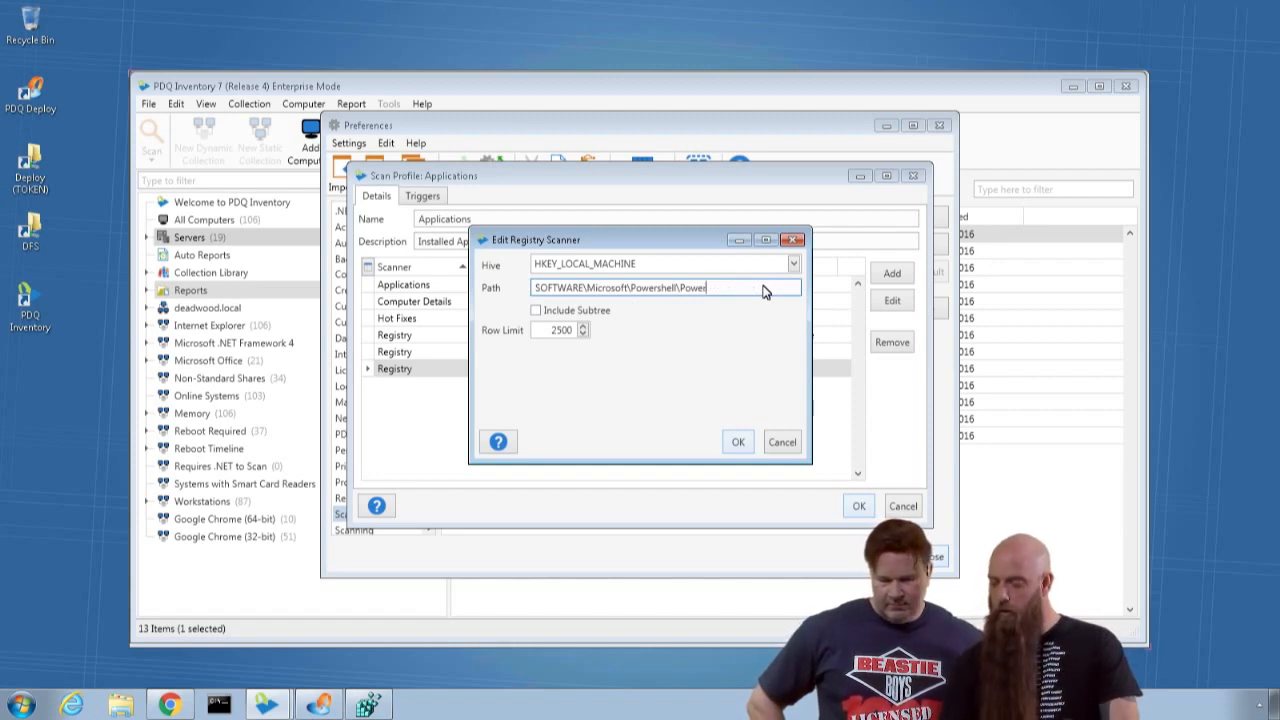
{"action": "key", "text": "BackSpace"}
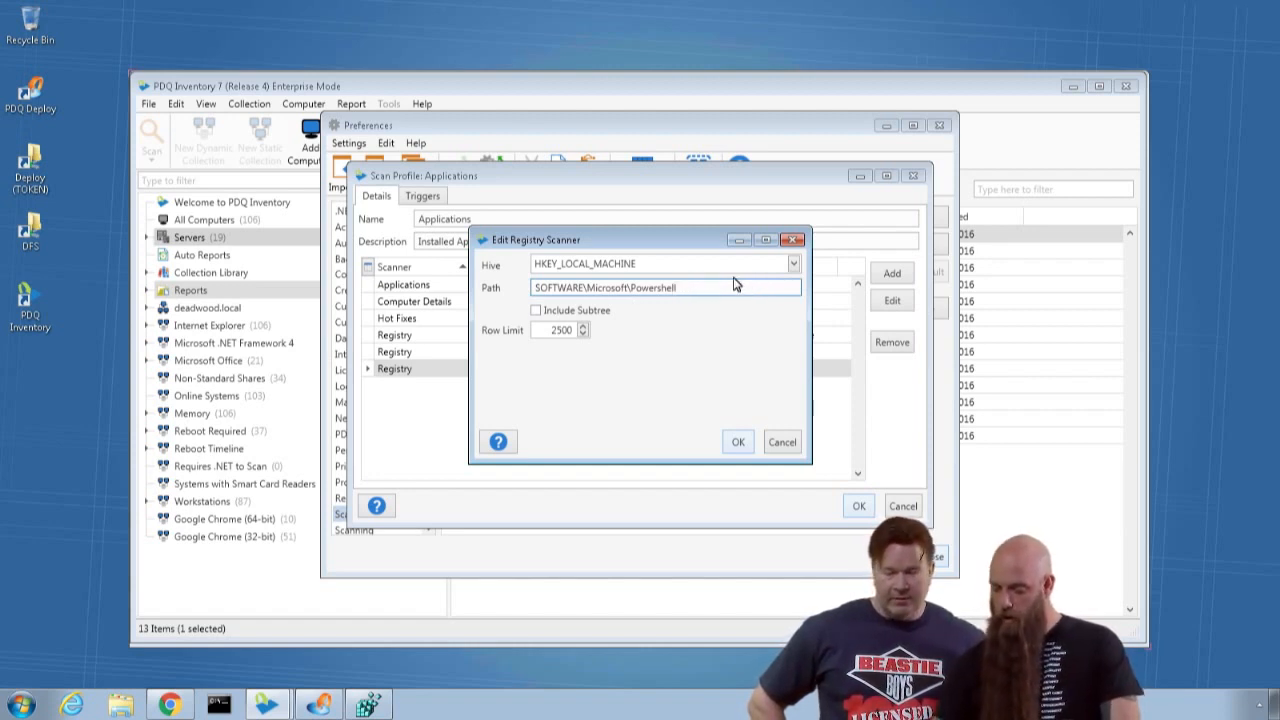
Include the subtree in the registry scanner, then save the Applications scan profile and close the preferences
{"action": "left_click", "coordinate": [562, 313]}
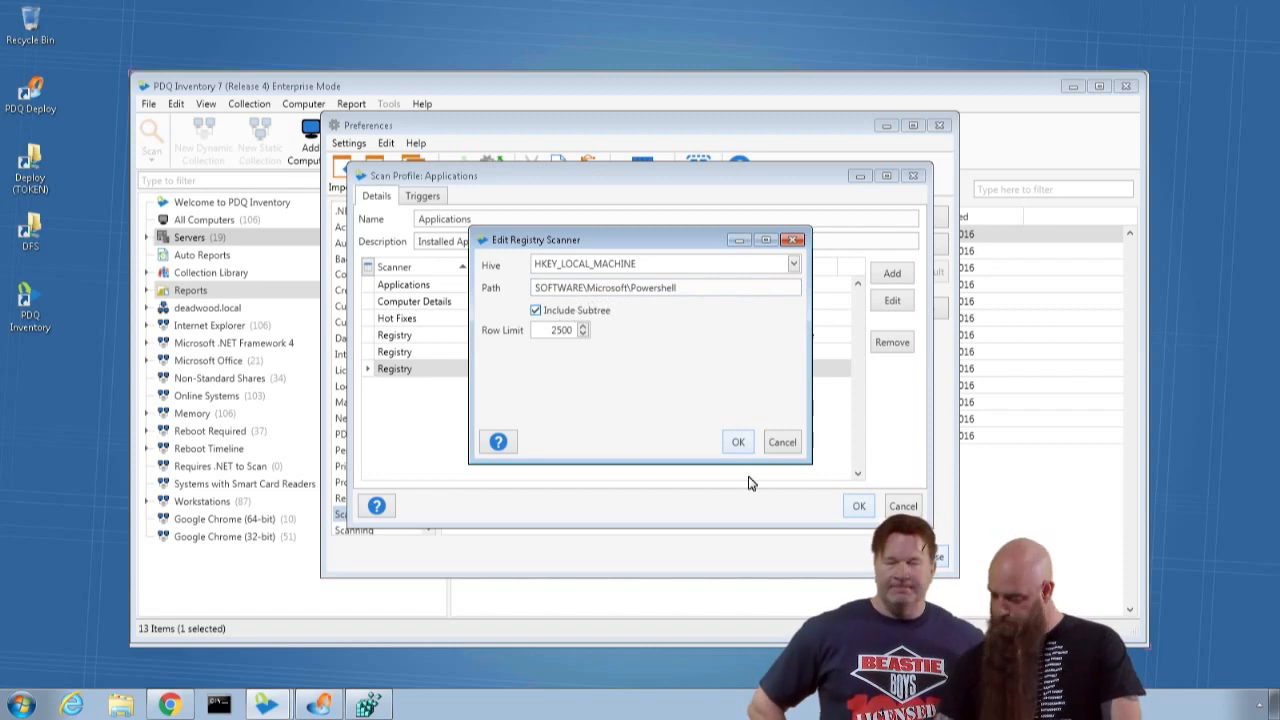
{"action": "left_click", "coordinate": [740, 446]}
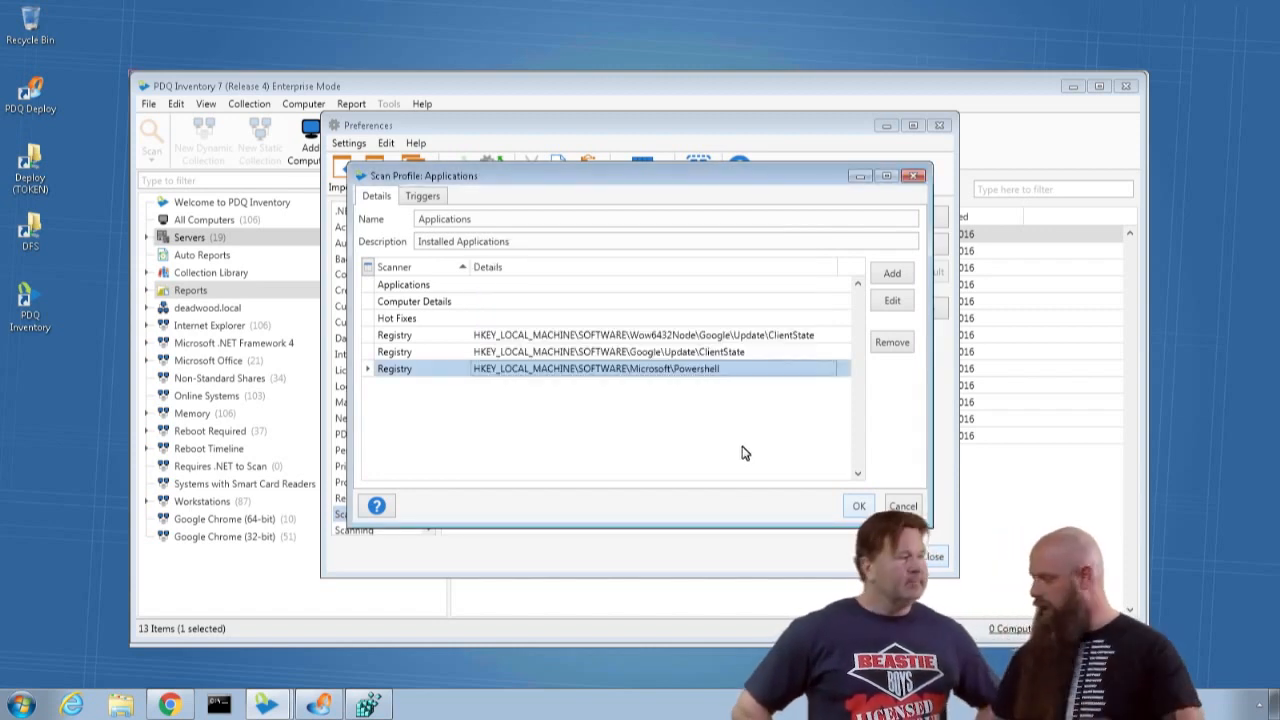
{"action": "left_click", "coordinate": [859, 506]}
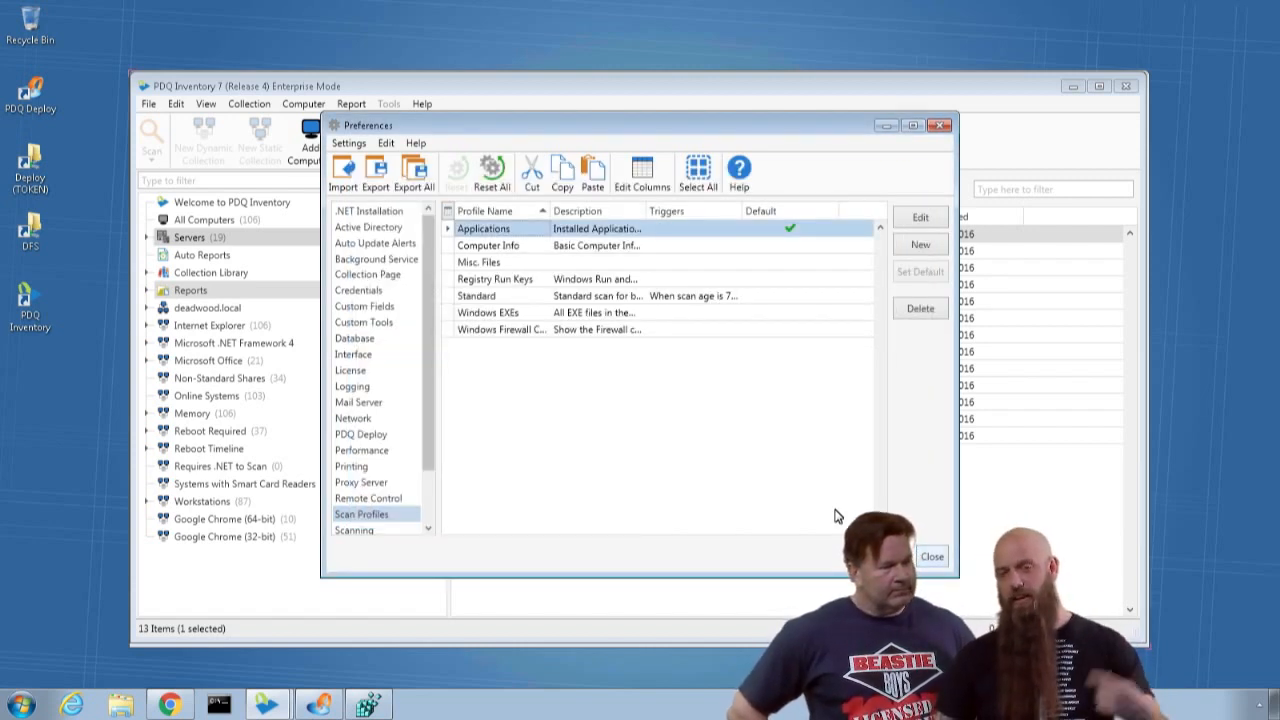
{"action": "left_click", "coordinate": [932, 556]}
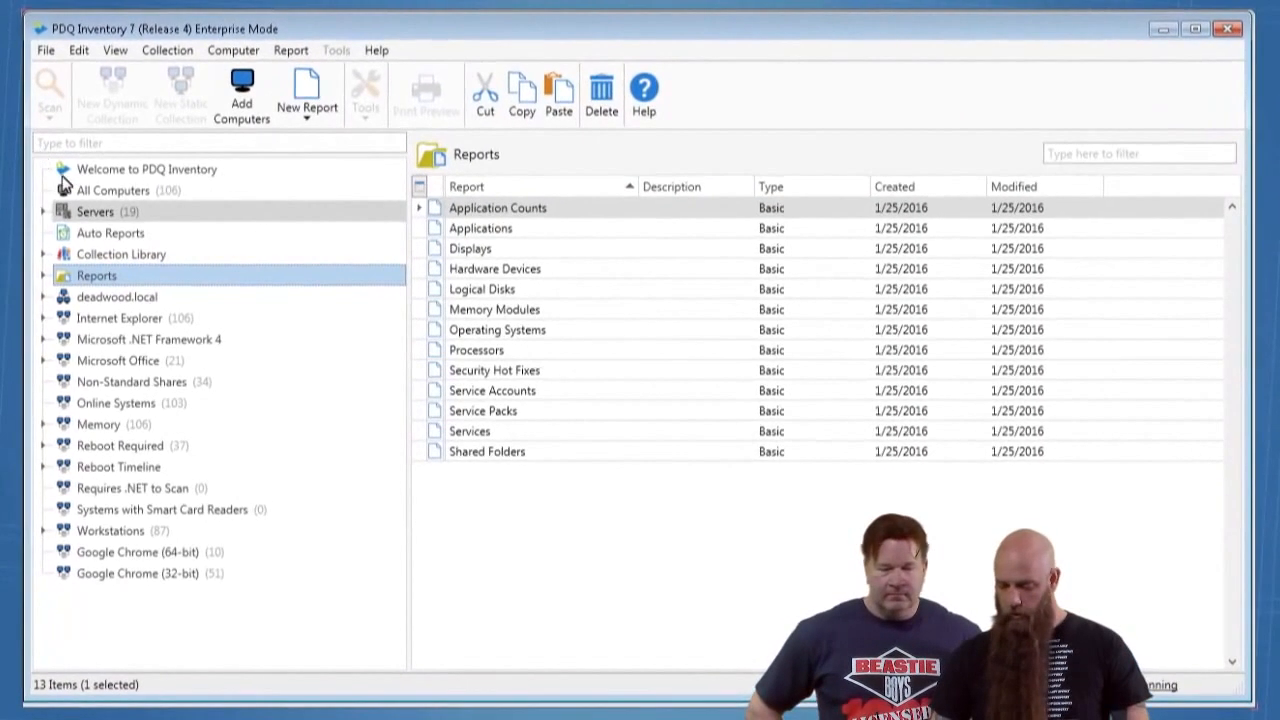
Start a scan of the All Computers collection
{"action": "left_click", "coordinate": [142, 199]}
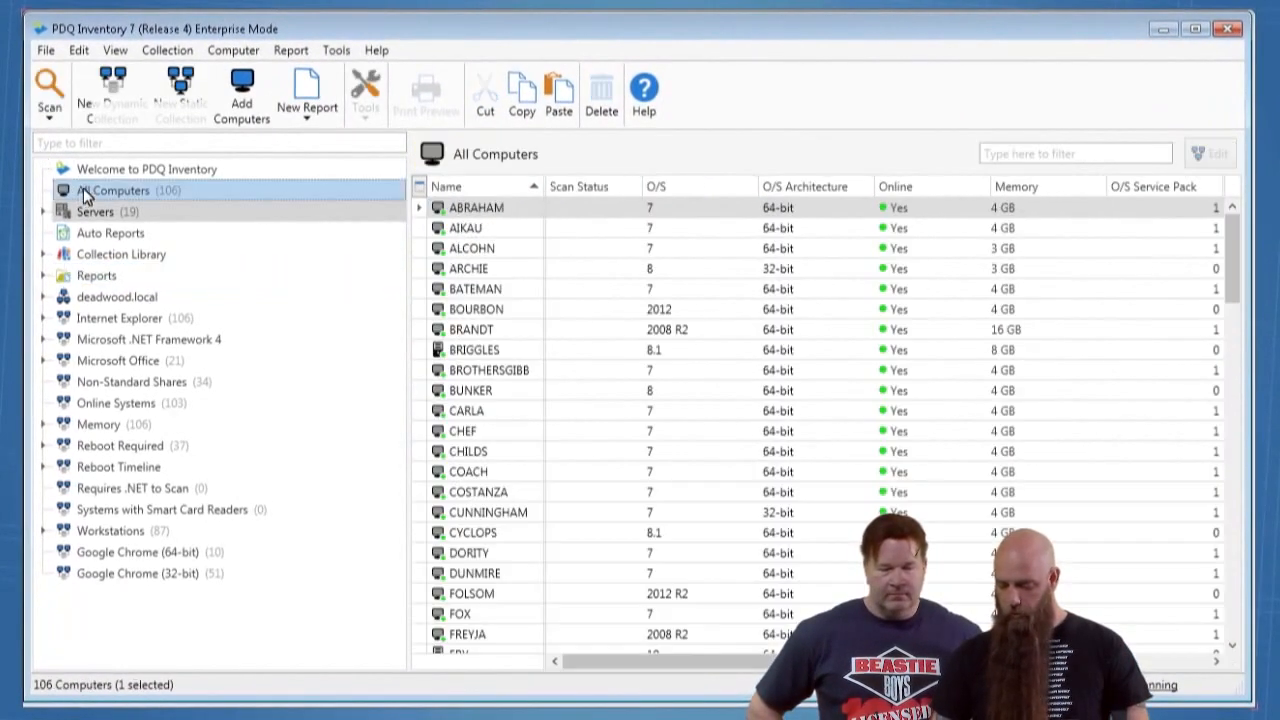
{"action": "left_click", "coordinate": [167, 50]}
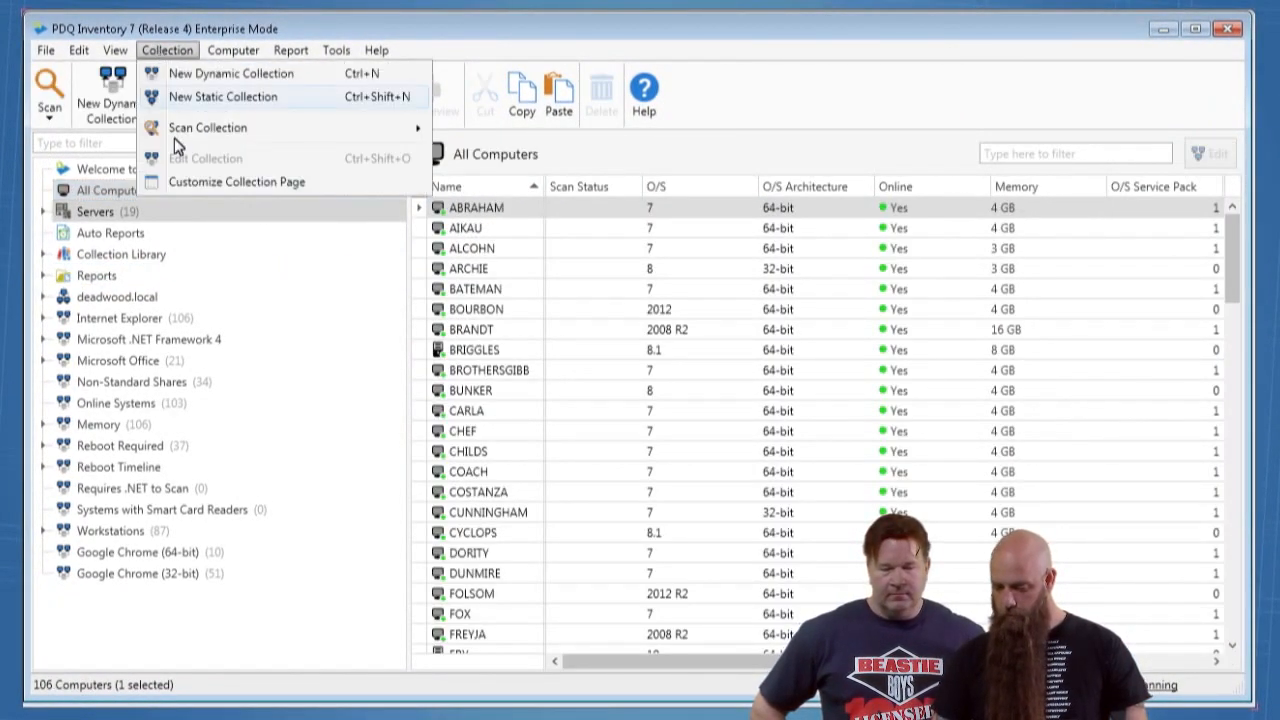
{"action": "mouse_move", "coordinate": [218, 132]}
{"action": "left_click", "coordinate": [488, 133]}
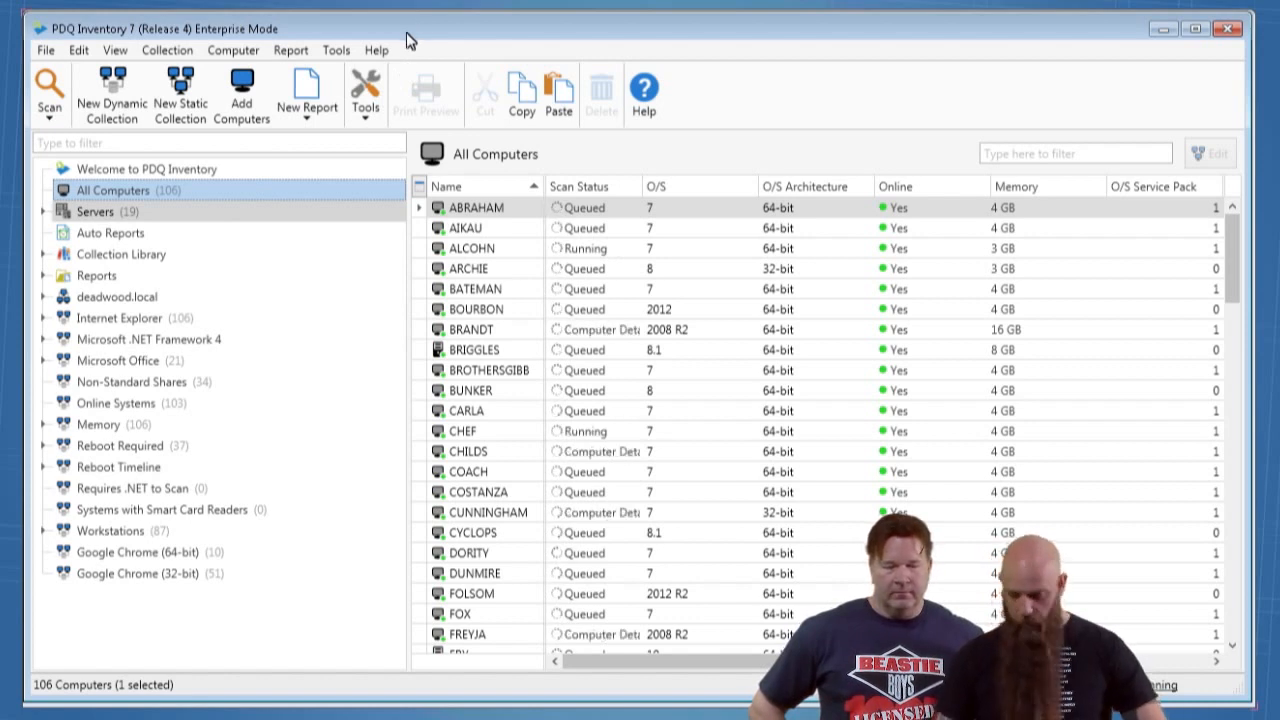
Create a new report on All Computers and add a column showing Path from the Registry table
{"action": "left_click", "coordinate": [305, 95]}
{"action": "left_click", "coordinate": [330, 146]}
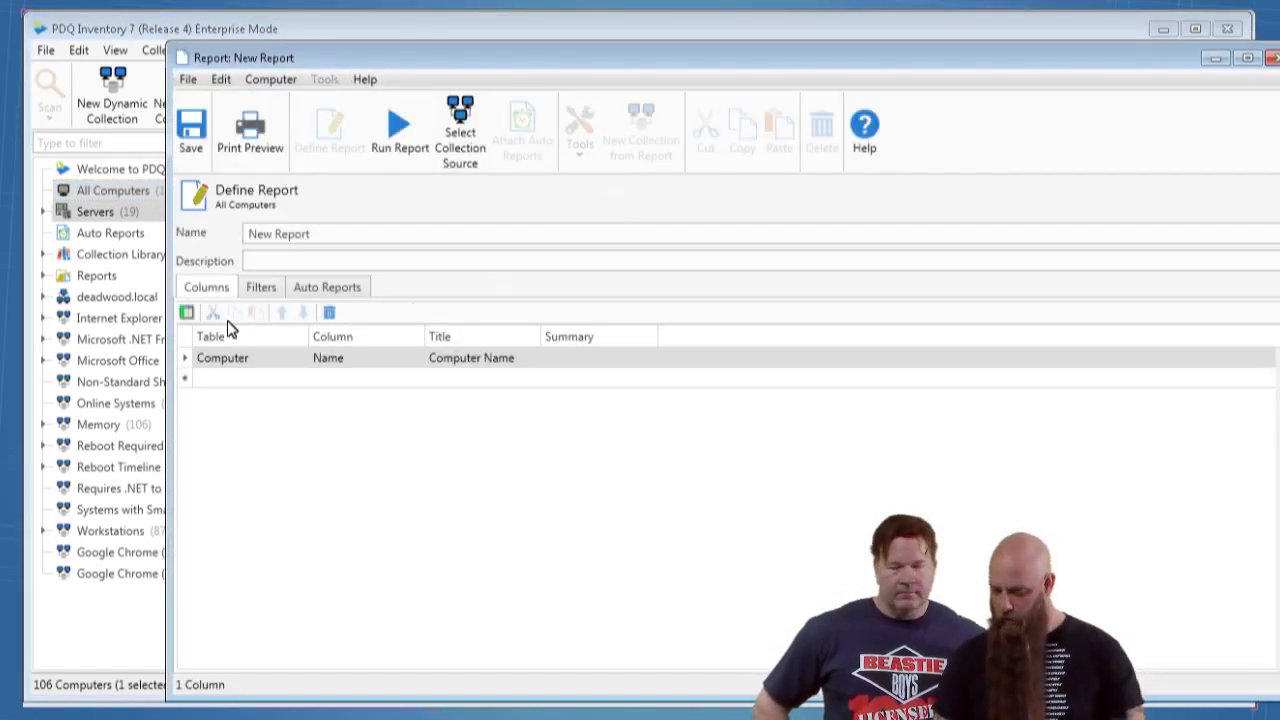
{"action": "left_click", "coordinate": [187, 314]}
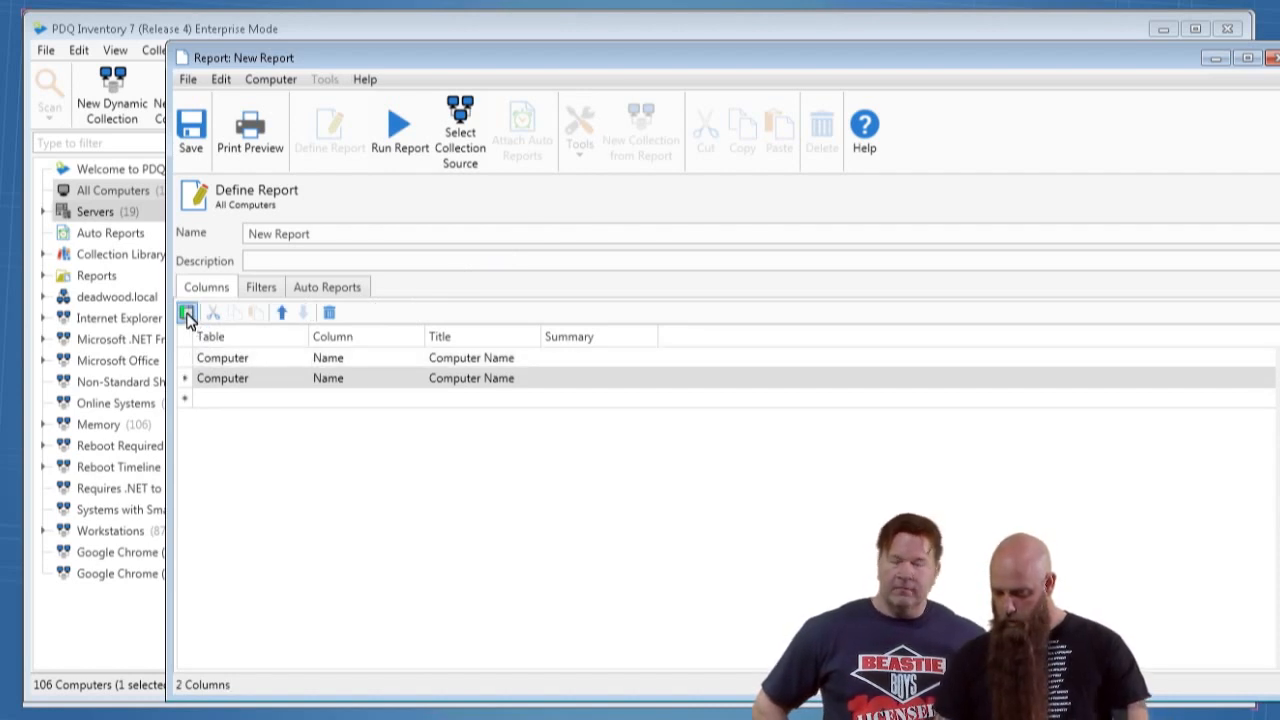
{"action": "left_click", "coordinate": [303, 382]}
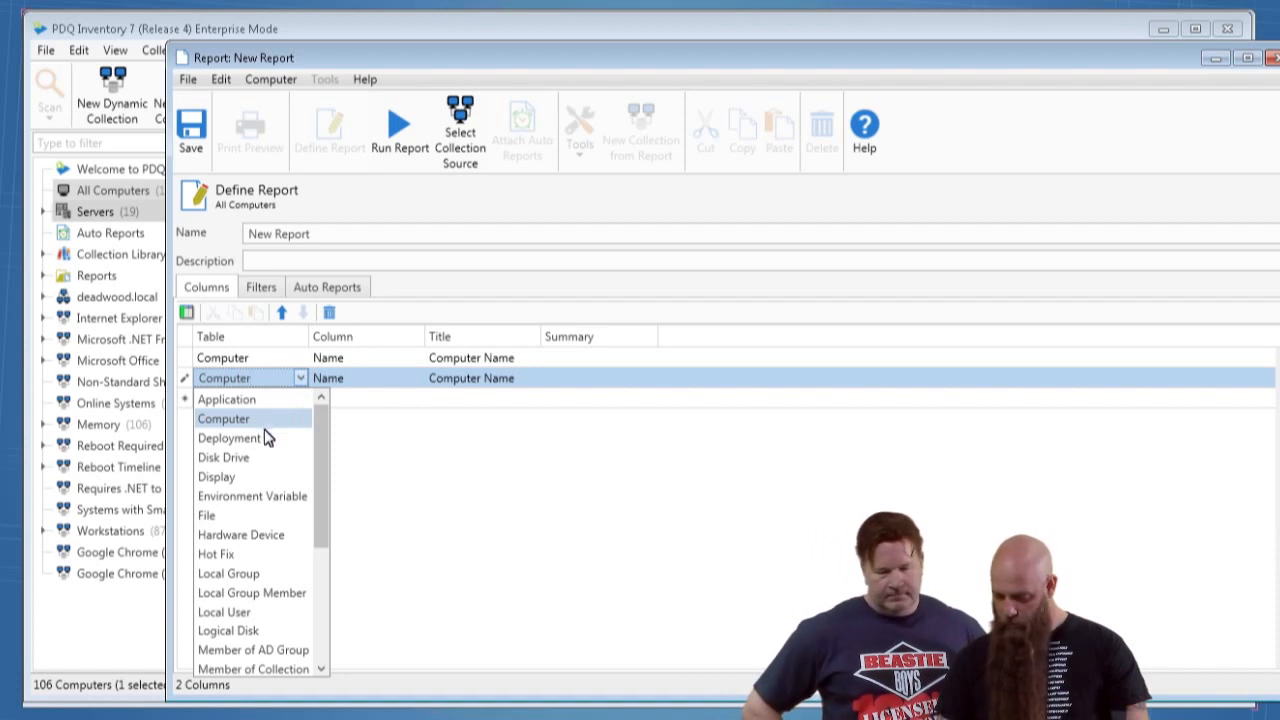
{"action": "scroll", "coordinate": [220, 612], "scroll_direction": "down", "scroll_amount": 2}
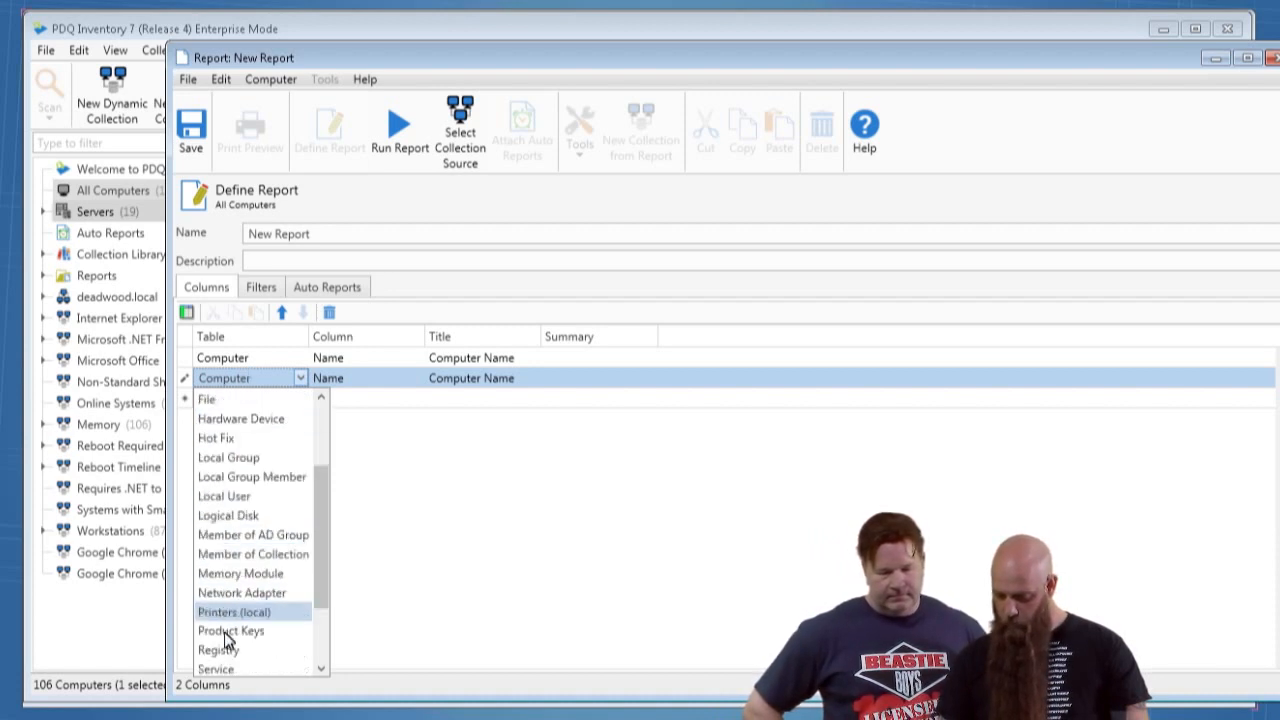
{"action": "left_click", "coordinate": [225, 648]}
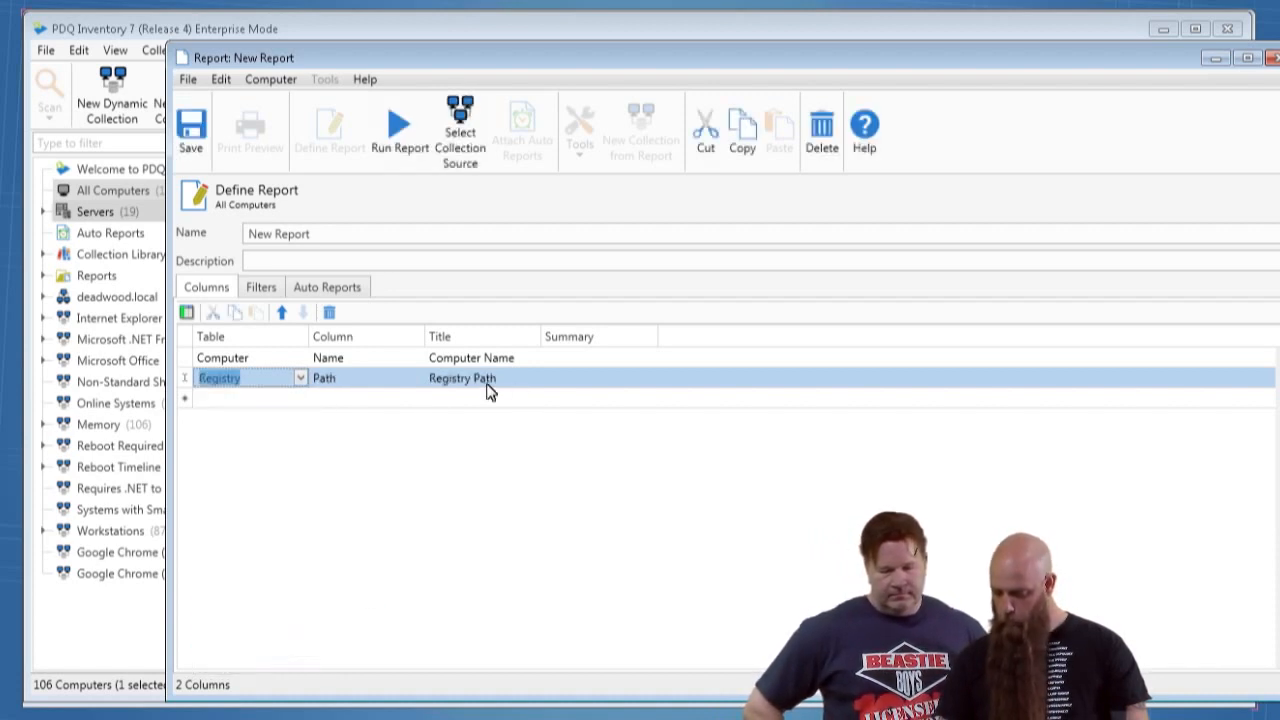
Add a Registry column showing Value Name to the report and make the report window narrower
{"action": "left_click", "coordinate": [186, 313]}
{"action": "left_click", "coordinate": [416, 399]}
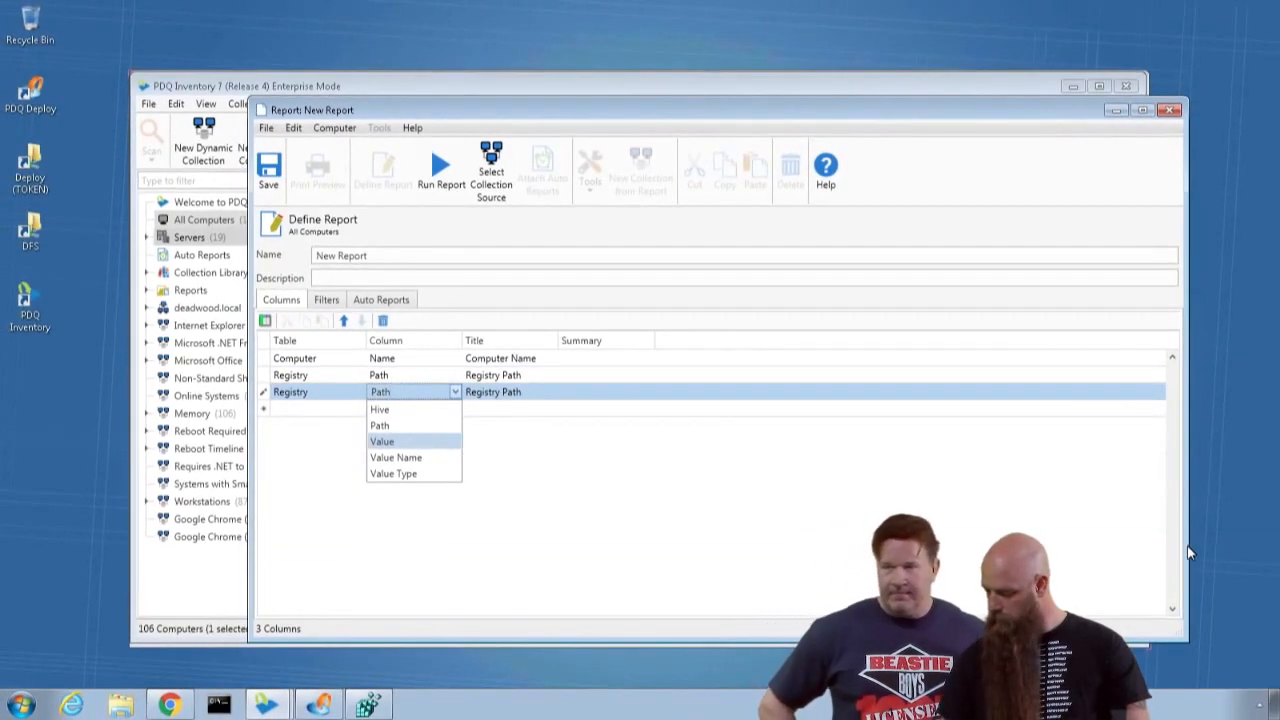
{"action": "left_click_drag", "start_coordinate": [1185, 538], "coordinate": [958, 530]}
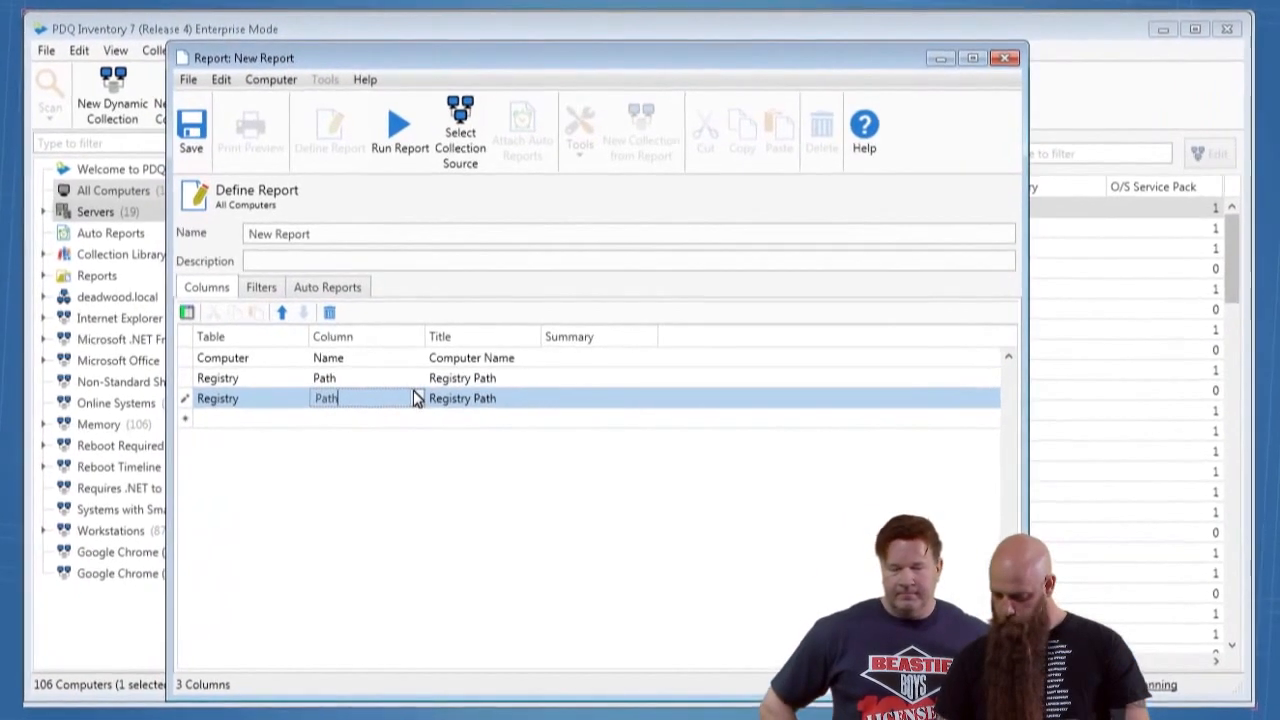
{"action": "left_click", "coordinate": [445, 393]}
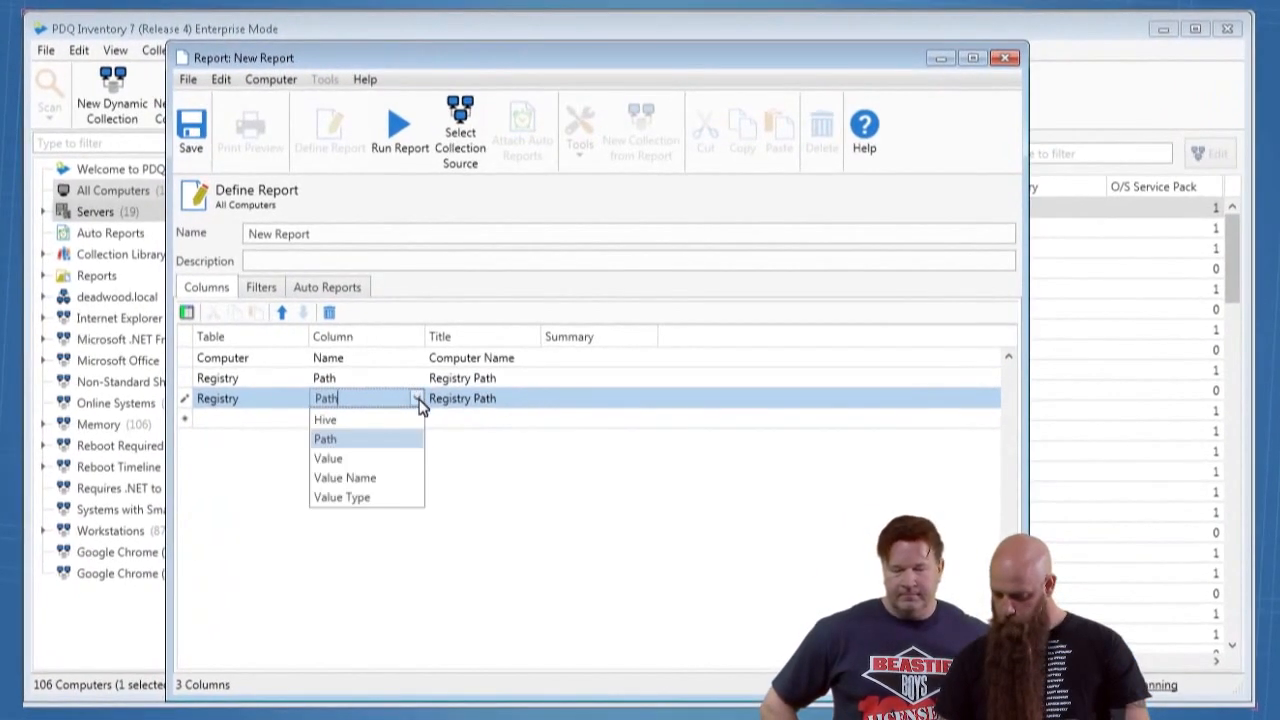
{"action": "left_click", "coordinate": [350, 478]}
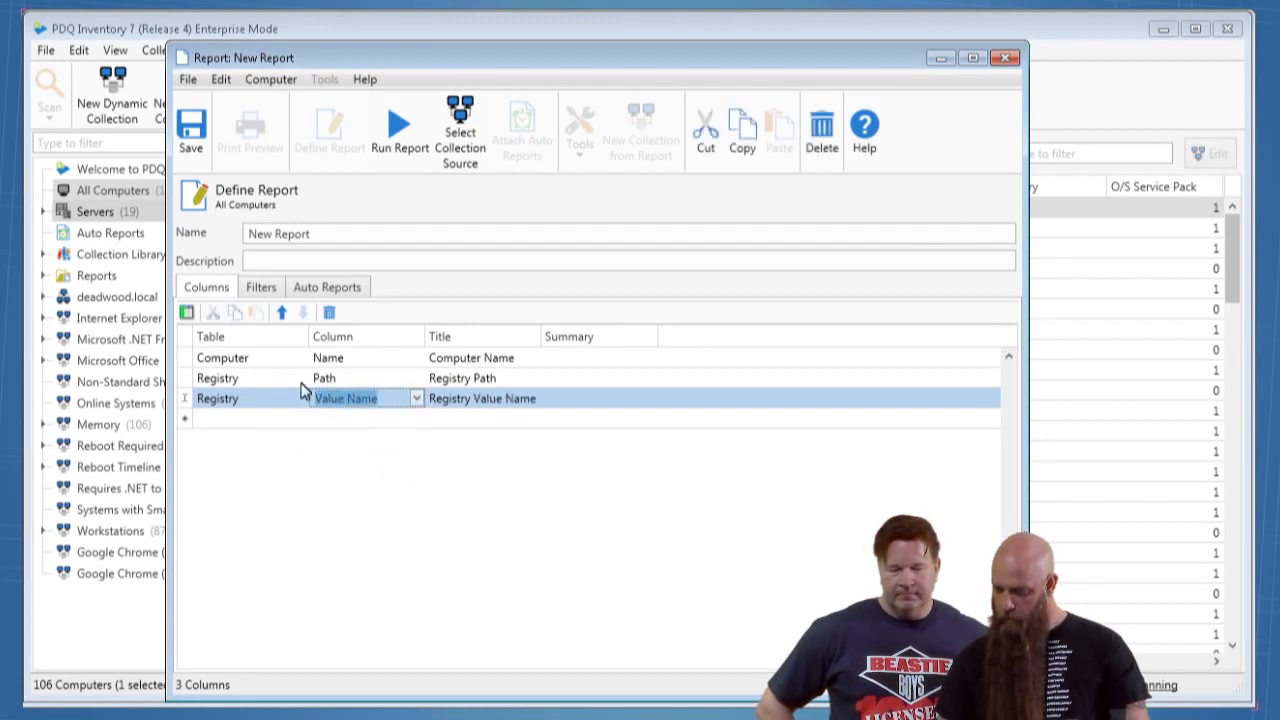
Add a fourth report column showing Value from the Registry table
{"action": "left_click", "coordinate": [186, 313]}
{"action": "left_click", "coordinate": [417, 421]}
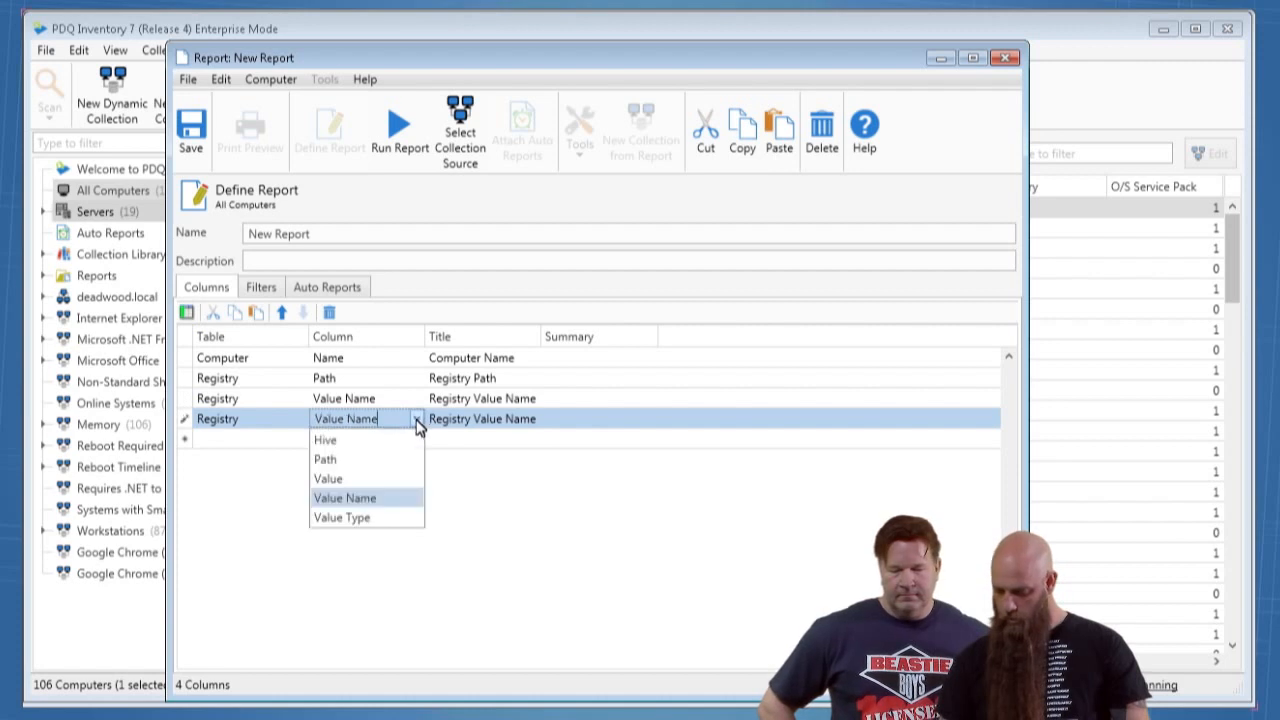
{"action": "left_click", "coordinate": [350, 478]}
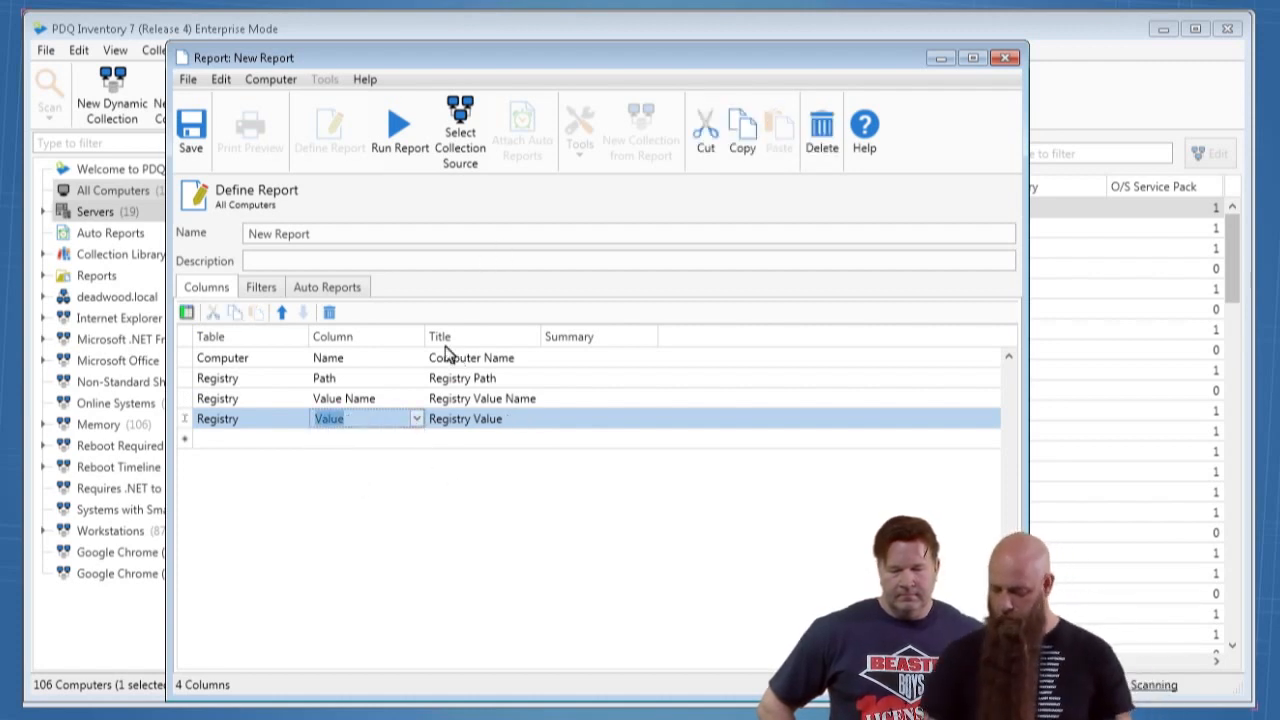
Add a report filter requiring the Registry Value Name to contain PowerShellVersion, checking the spelling in the other open windows
{"action": "left_click", "coordinate": [259, 289]}
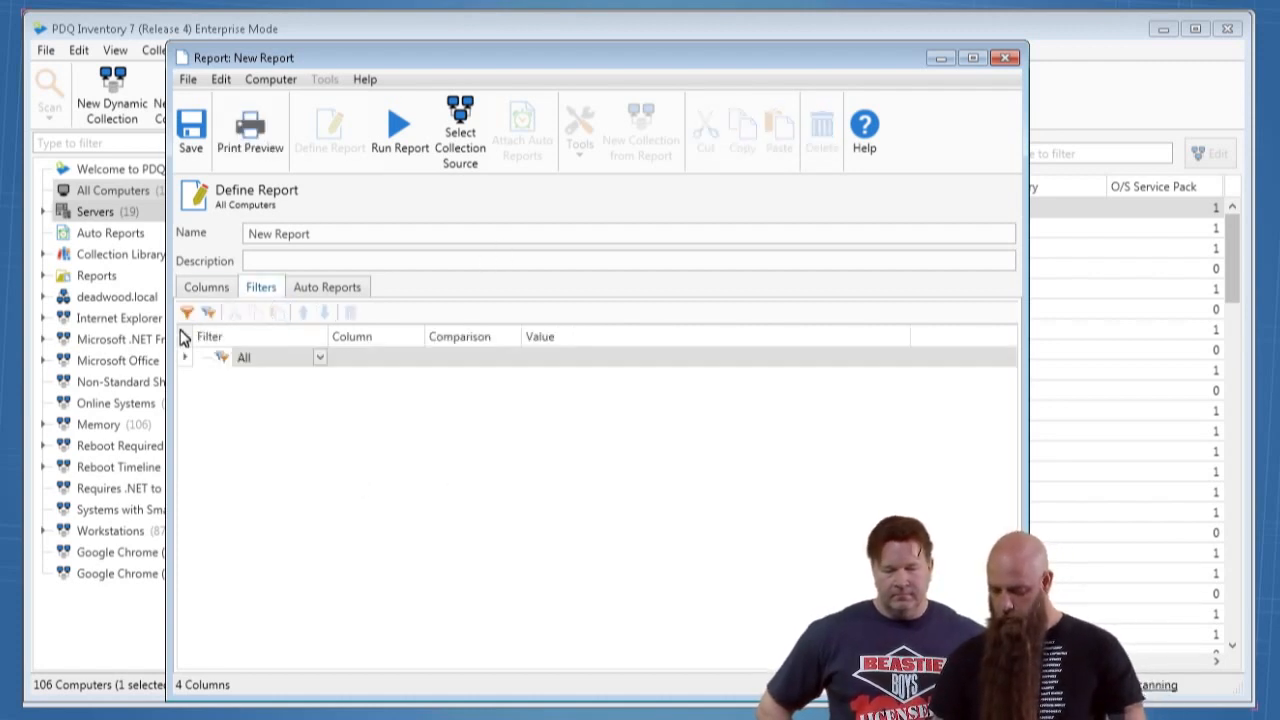
{"action": "left_click", "coordinate": [208, 290]}
{"action": "left_click", "coordinate": [258, 290]}
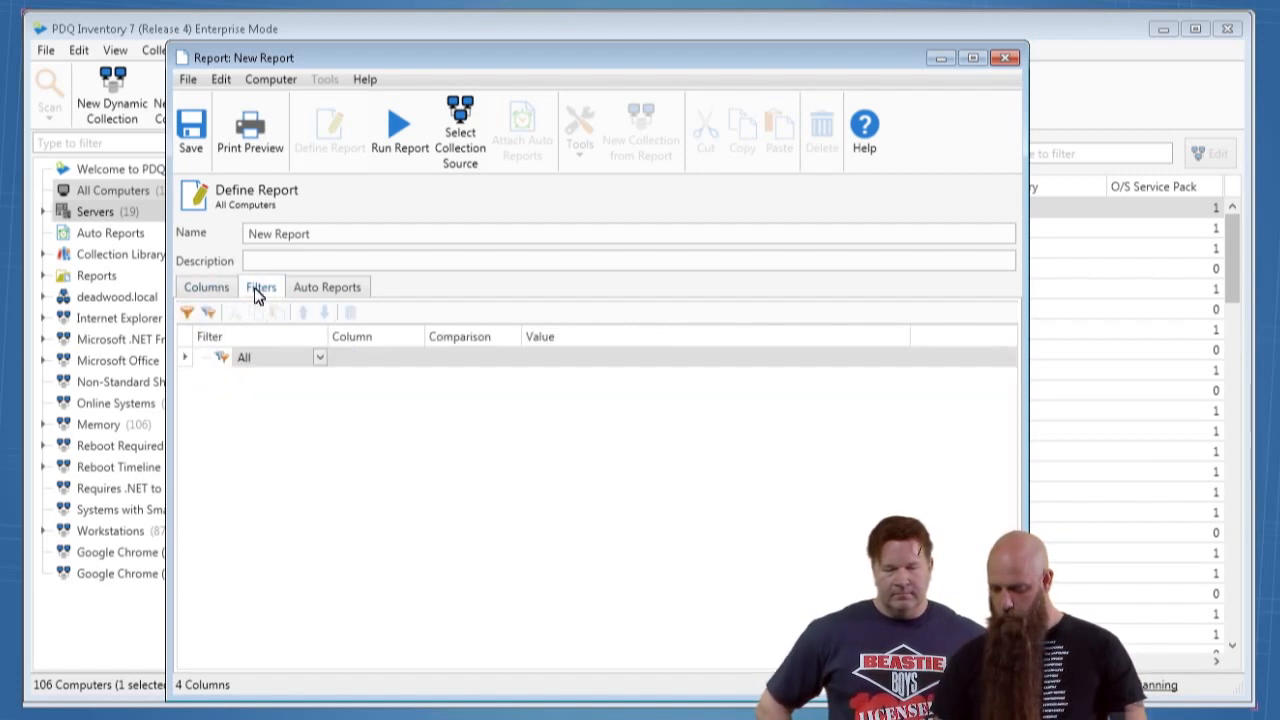
{"action": "left_click", "coordinate": [187, 312]}
{"action": "left_click", "coordinate": [339, 378]}
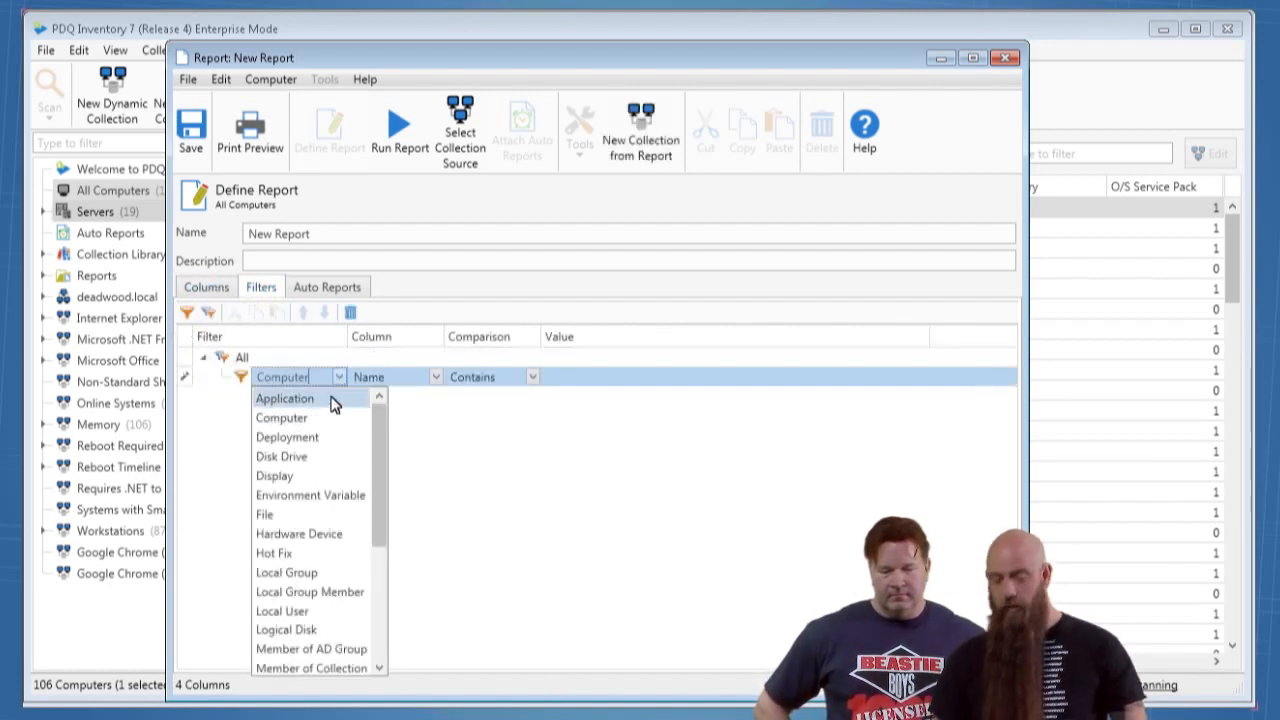
{"action": "scroll", "coordinate": [285, 610], "scroll_direction": "down", "scroll_amount": 2}
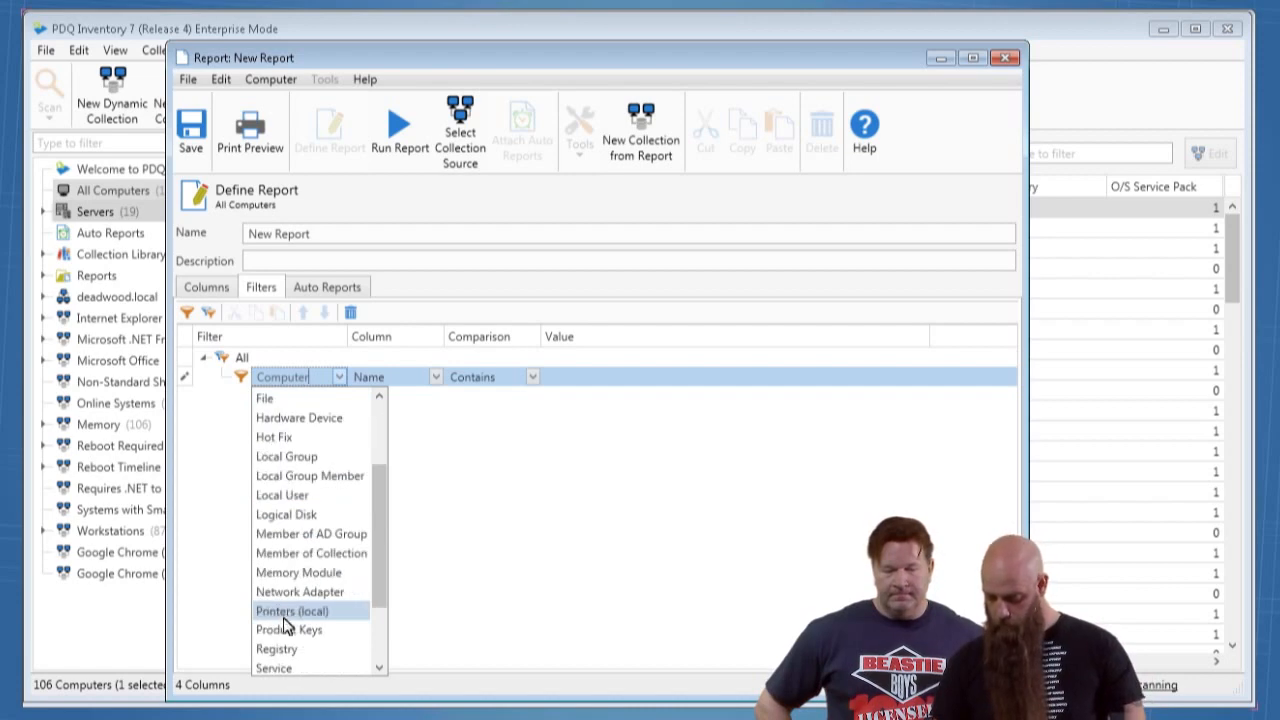
{"action": "left_click", "coordinate": [284, 652]}
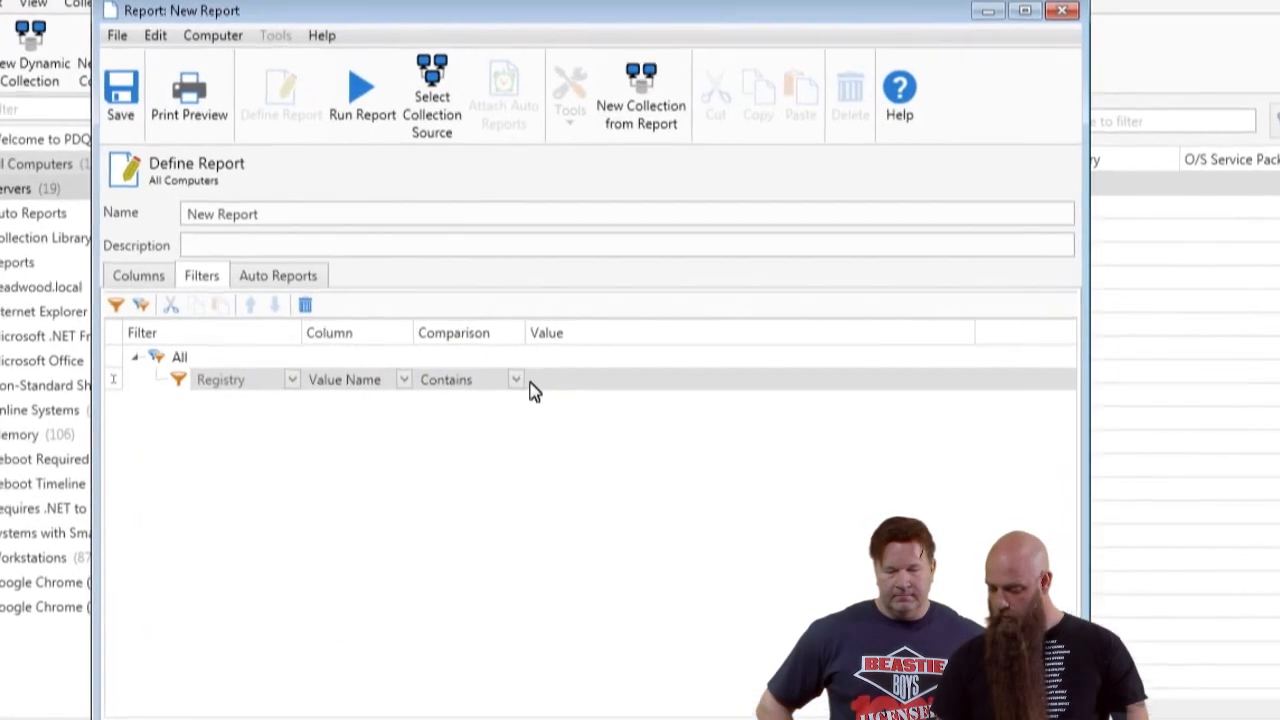
{"action": "left_click", "coordinate": [533, 388]}
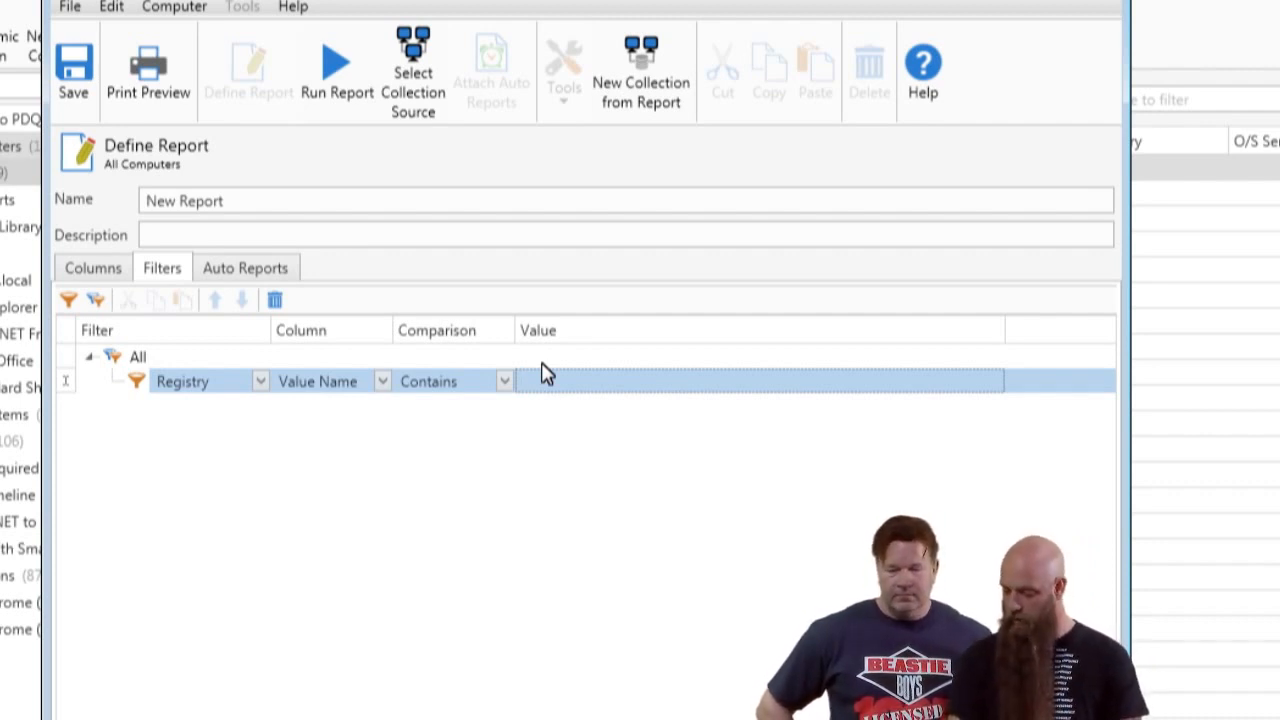
{"action": "type", "text": "PowerSH"}
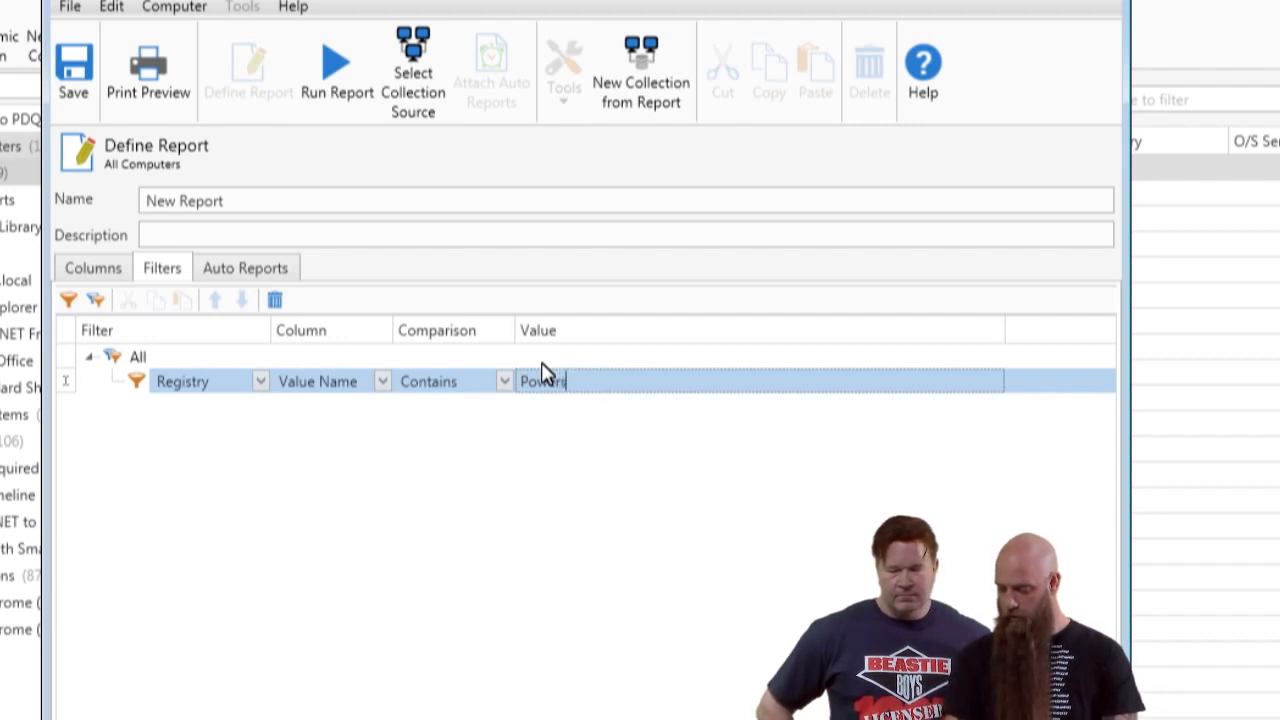
{"action": "type", "text": "ellVersion"}
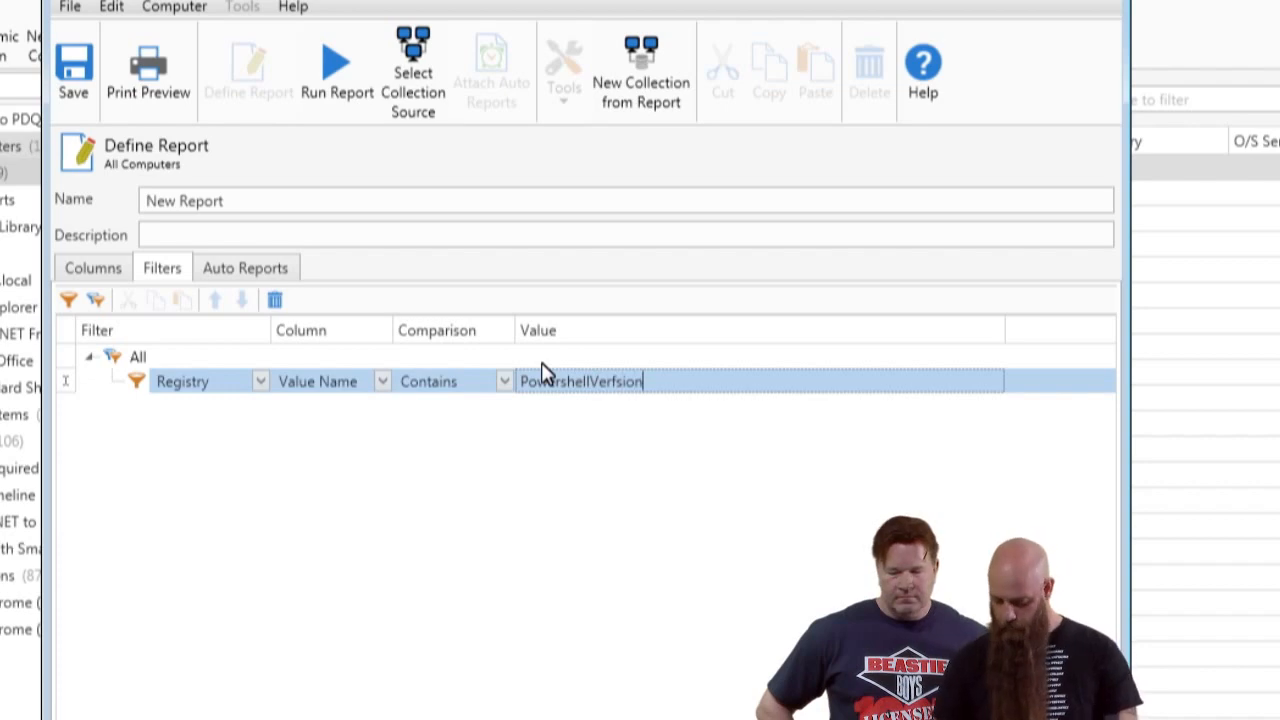
{"action": "key", "text": "alt+Tab"}
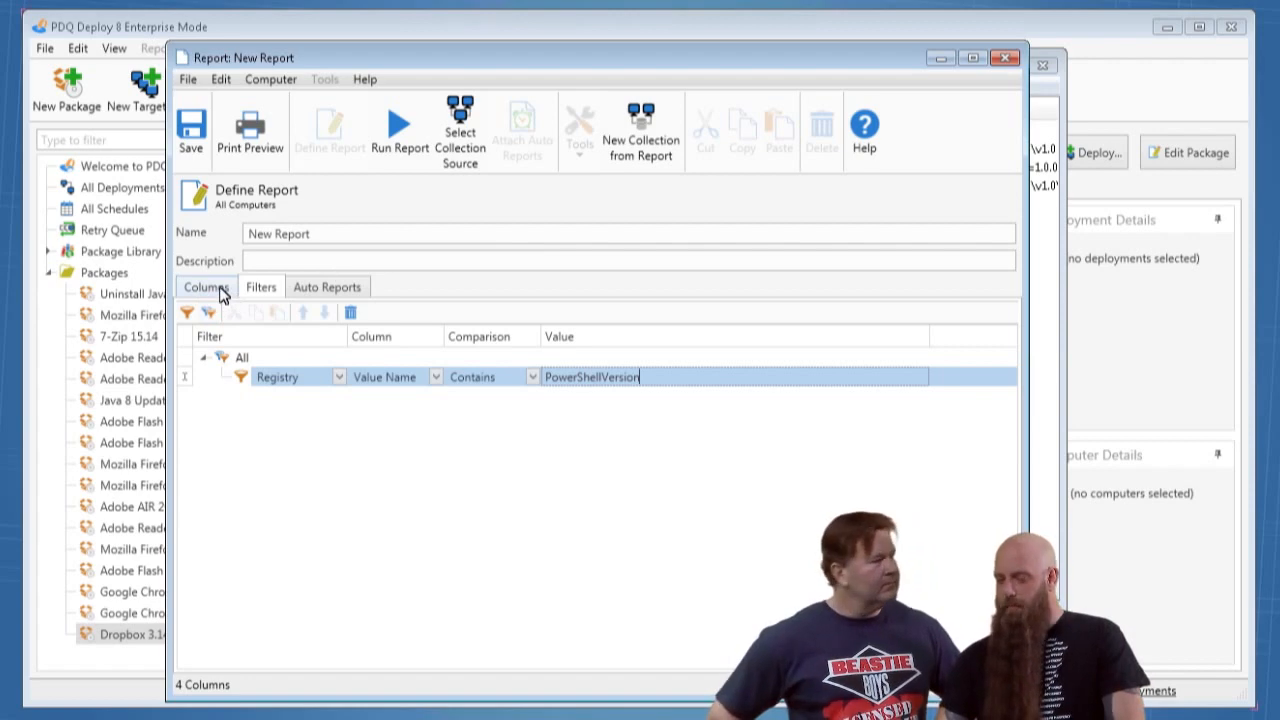
Name the report Powershell and run it
{"action": "left_click", "coordinate": [328, 236]}
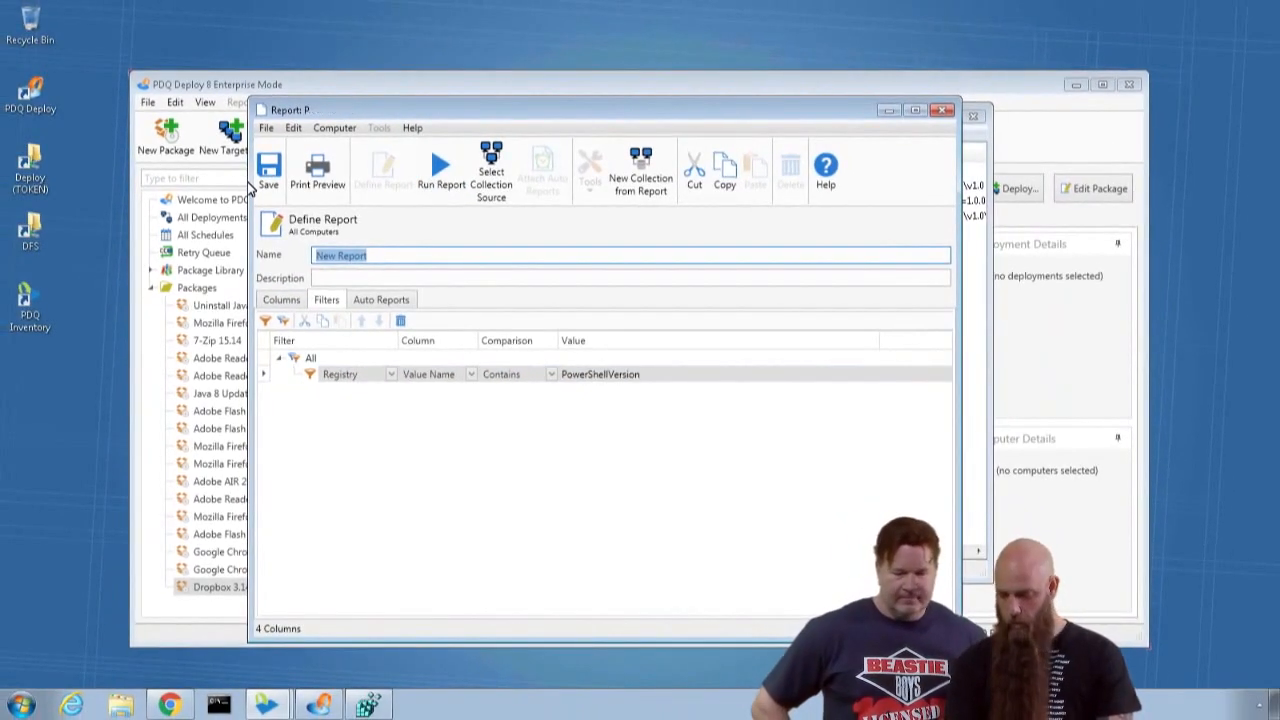
{"action": "type", "text": "Powershell"}
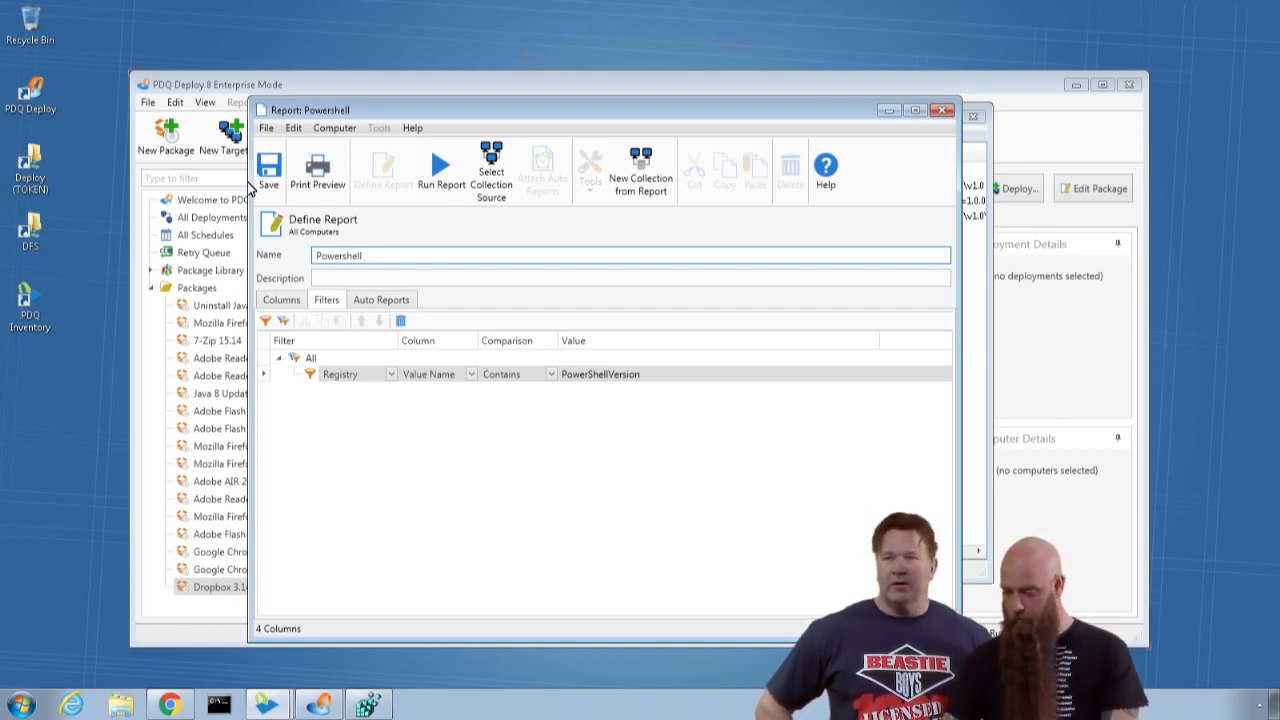
{"action": "left_click", "coordinate": [449, 160]}
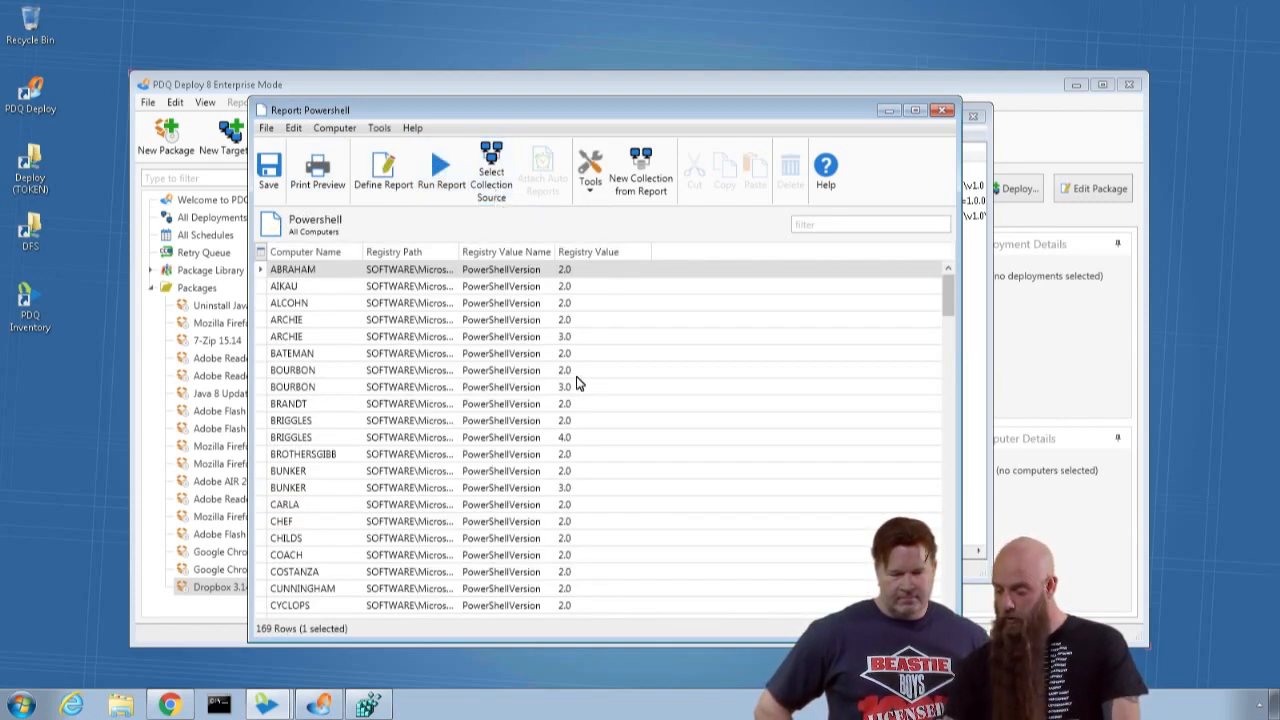
Reopen the Powershell report's definition and remove the Registry Path column
{"action": "left_click", "coordinate": [380, 188]}
{"action": "left_click", "coordinate": [288, 300]}
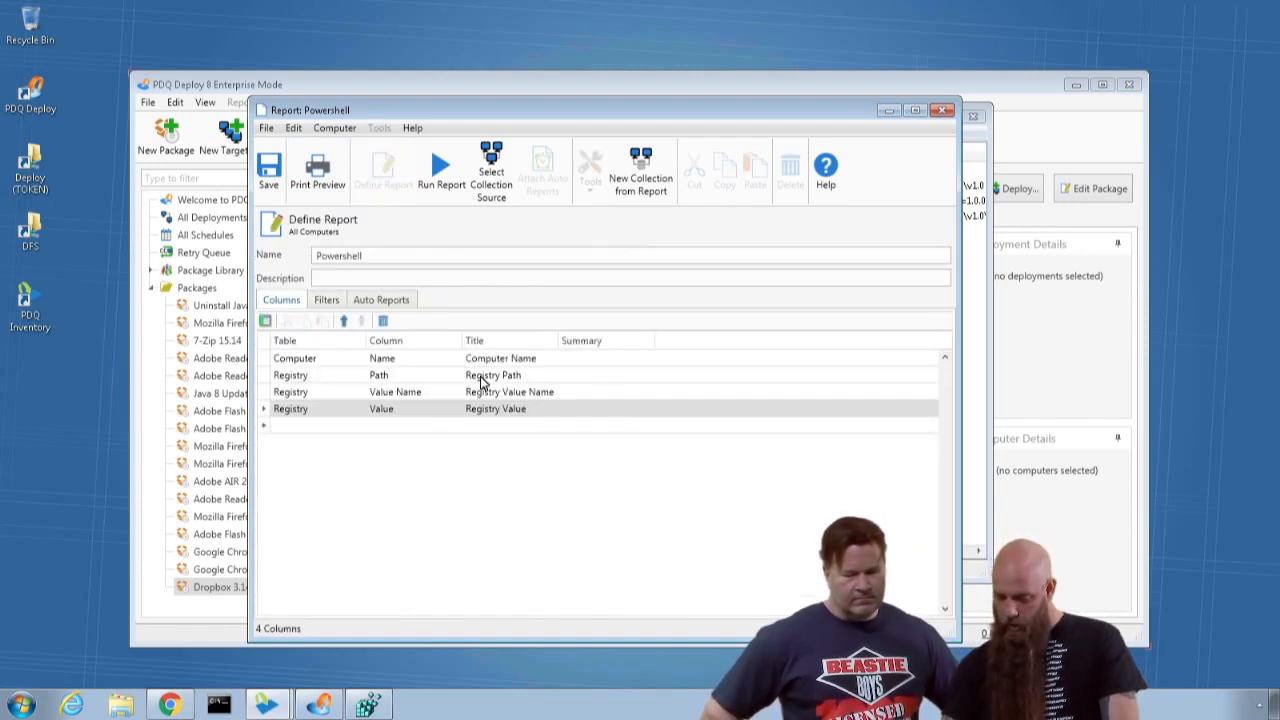
{"action": "left_click", "coordinate": [260, 376]}
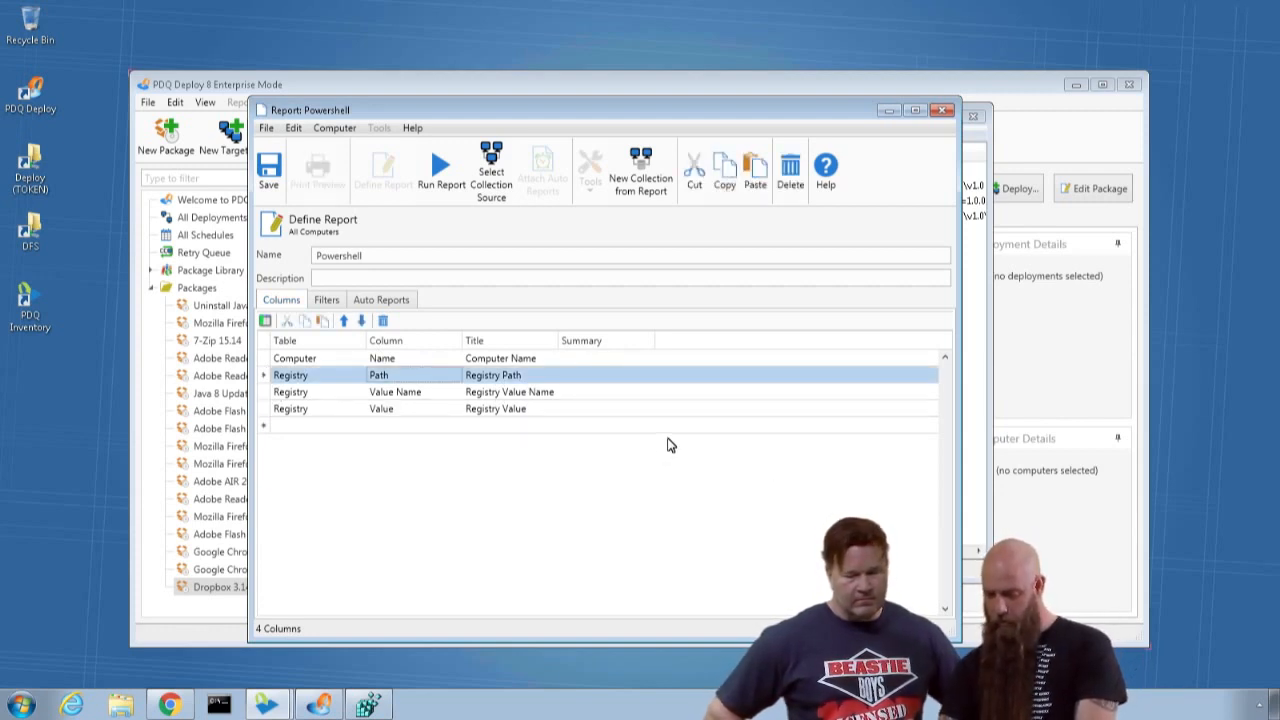
{"action": "key", "text": "Delete"}
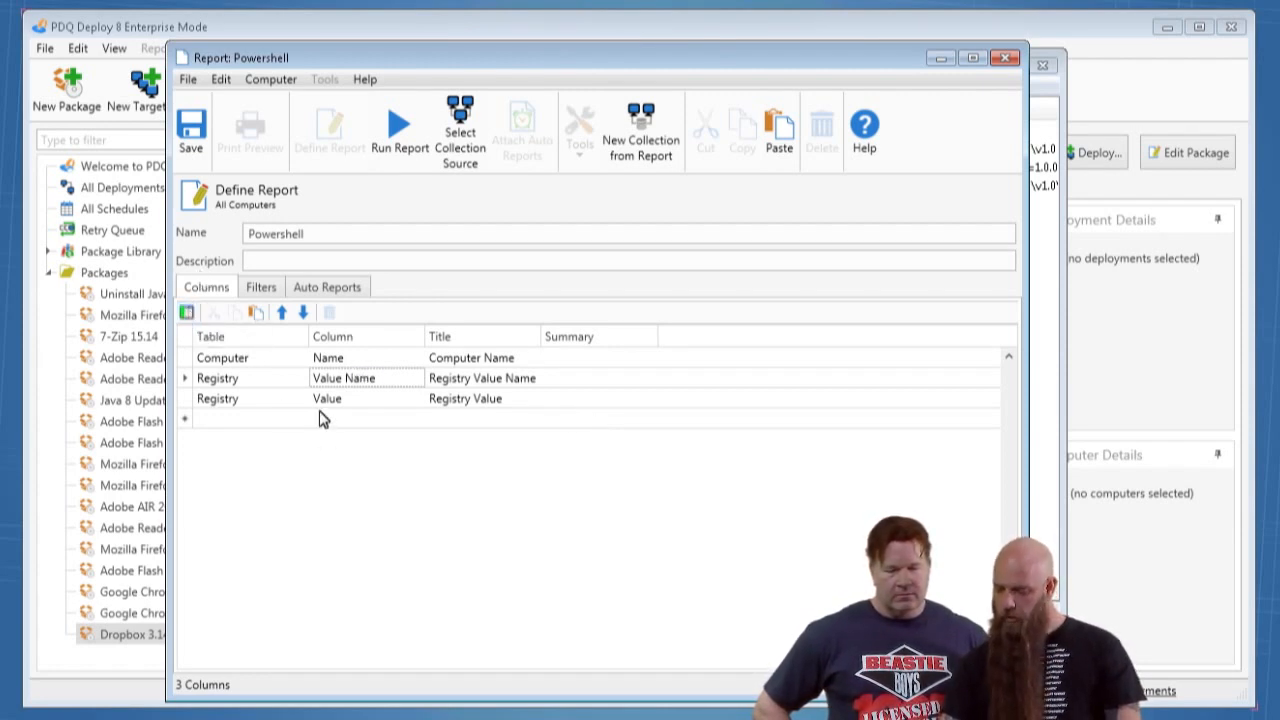
Set the Registry Value column's summary to Last, save the report and run it again
{"action": "left_click", "coordinate": [183, 402]}
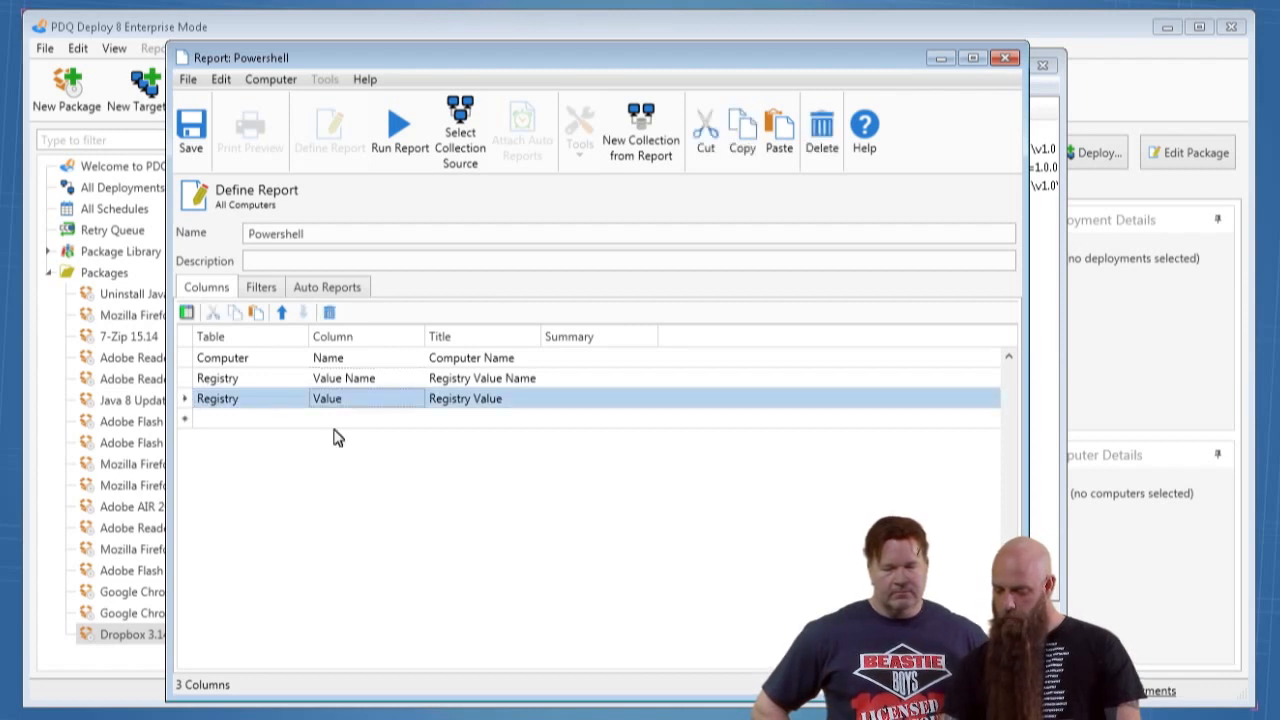
{"action": "left_click", "coordinate": [651, 401]}
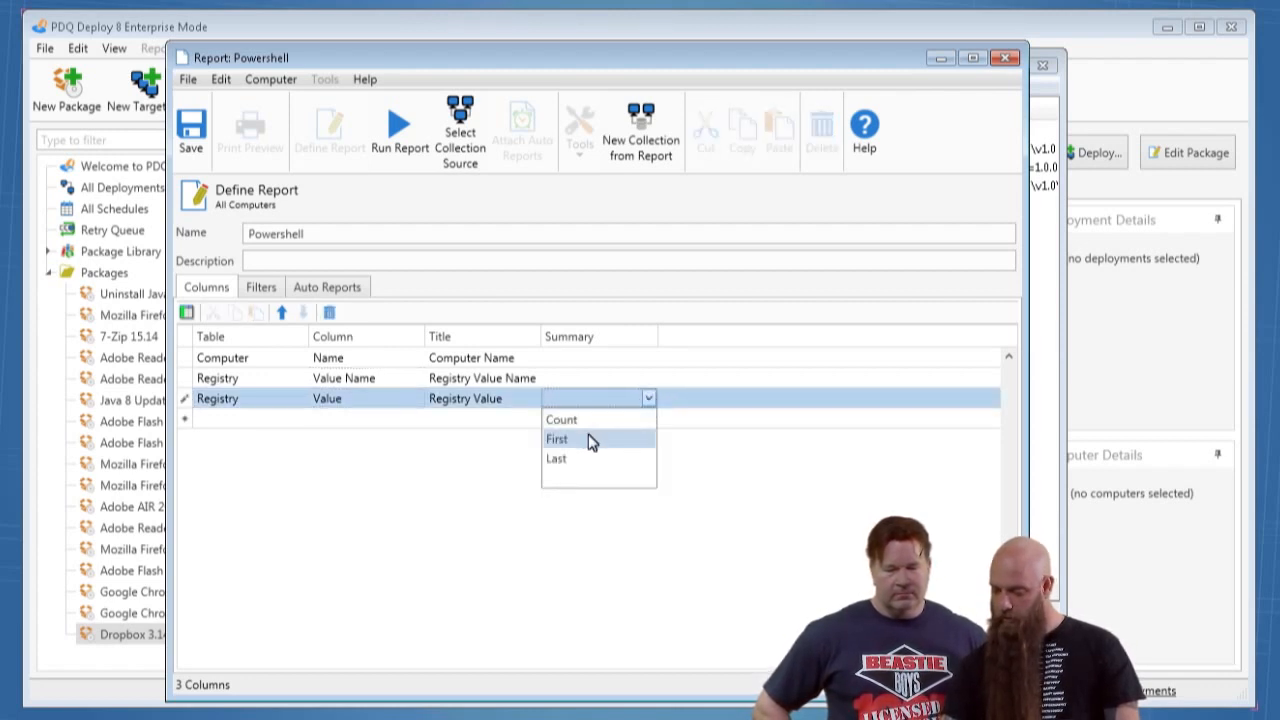
{"action": "left_click", "coordinate": [561, 464]}
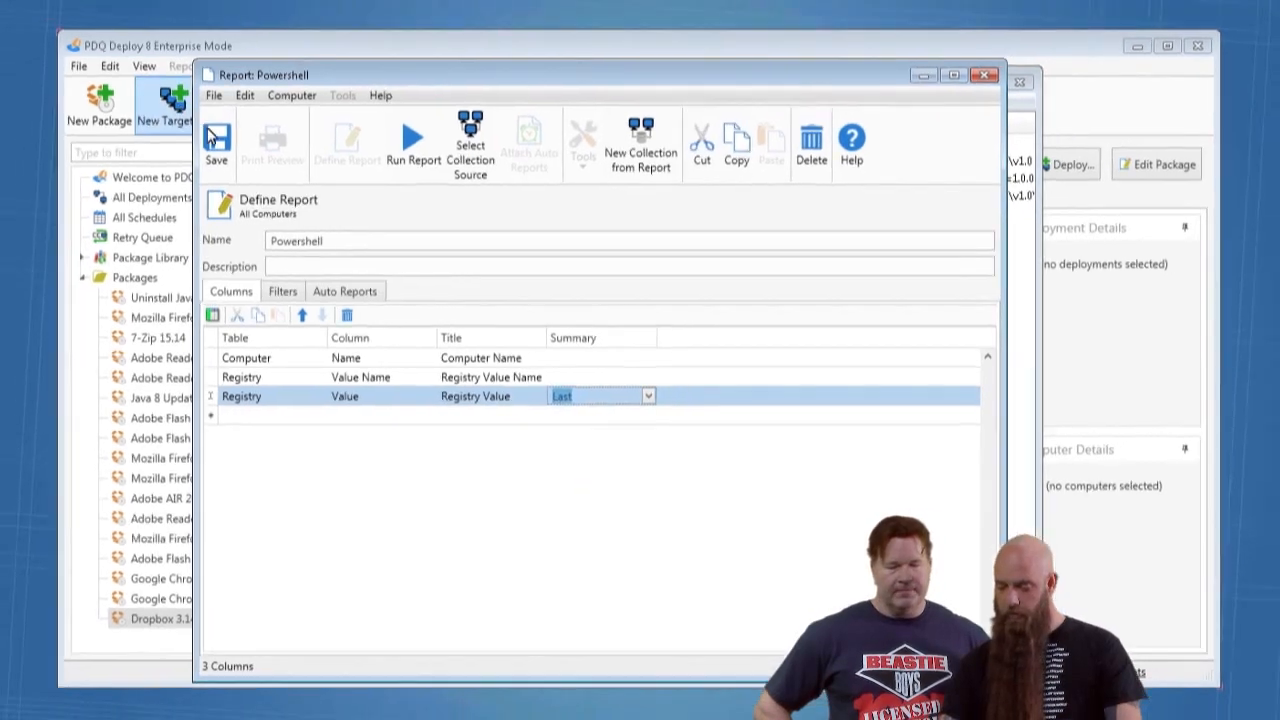
{"action": "left_click", "coordinate": [190, 130]}
{"action": "left_click", "coordinate": [438, 180]}
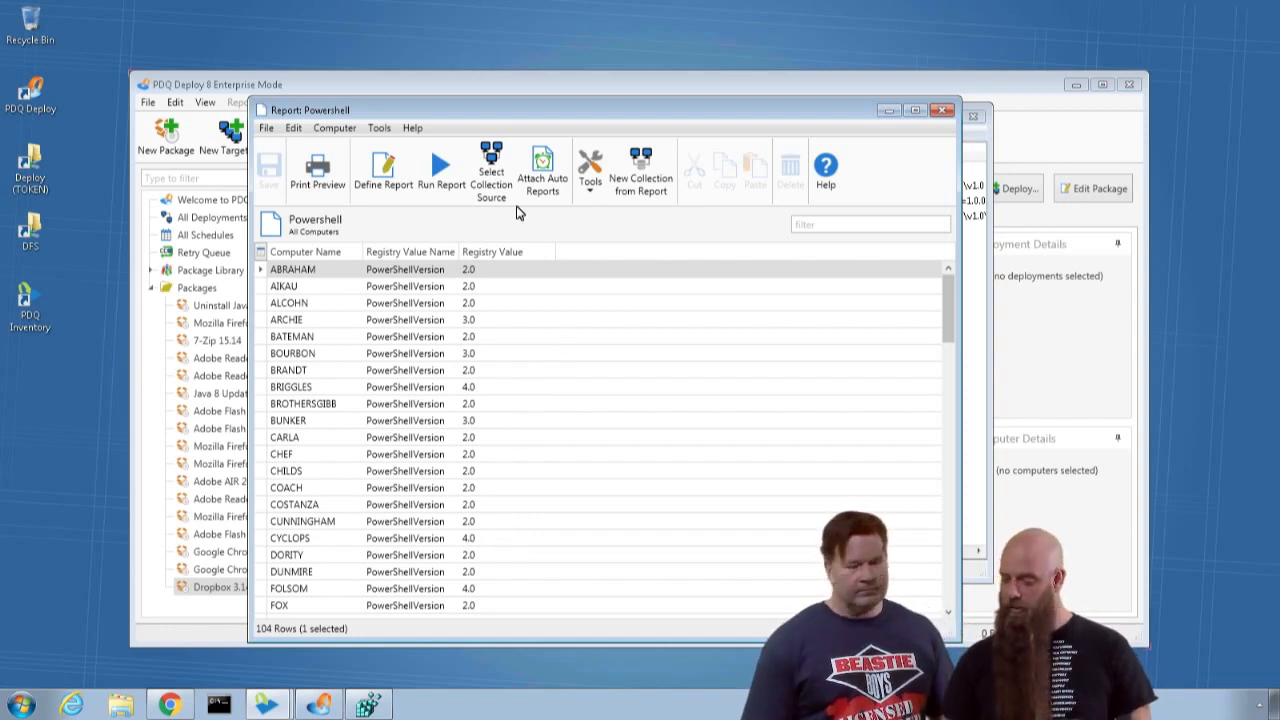
Create a dynamic collection named WMF Versions from the Powershell report, keeping its registry filter
{"action": "left_click", "coordinate": [641, 176]}
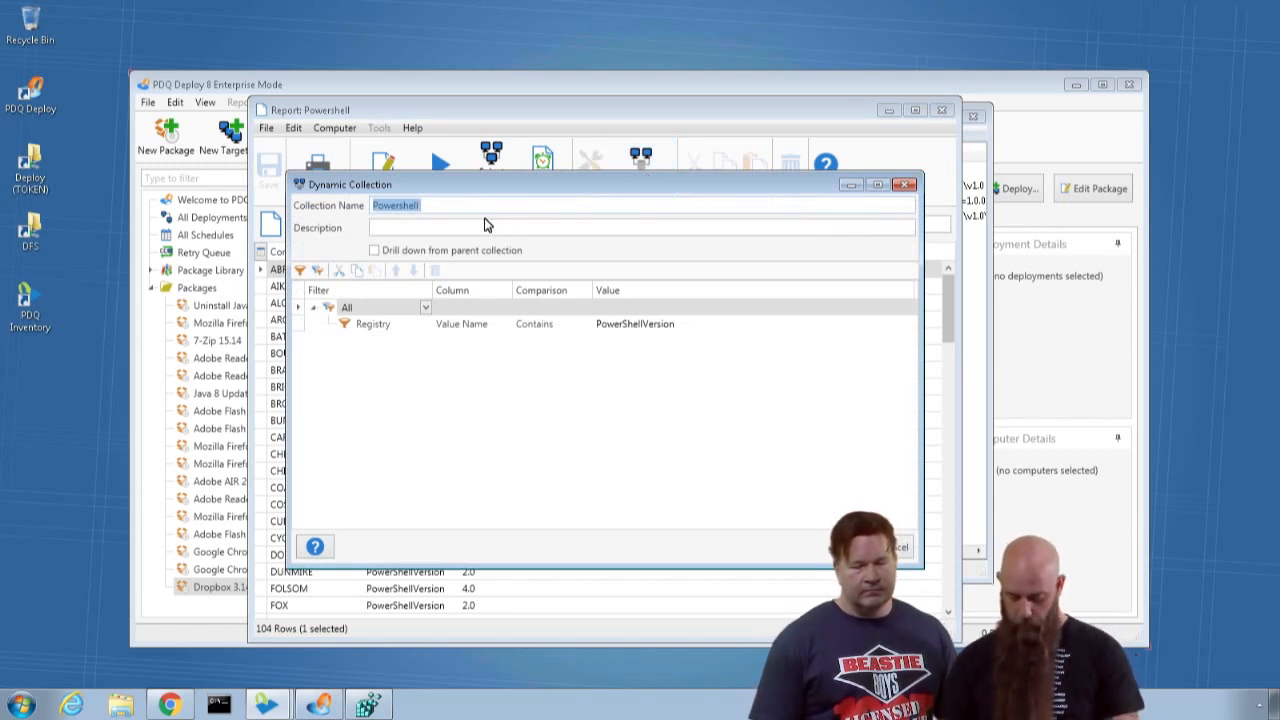
{"action": "type", "text": "WMF Versions"}
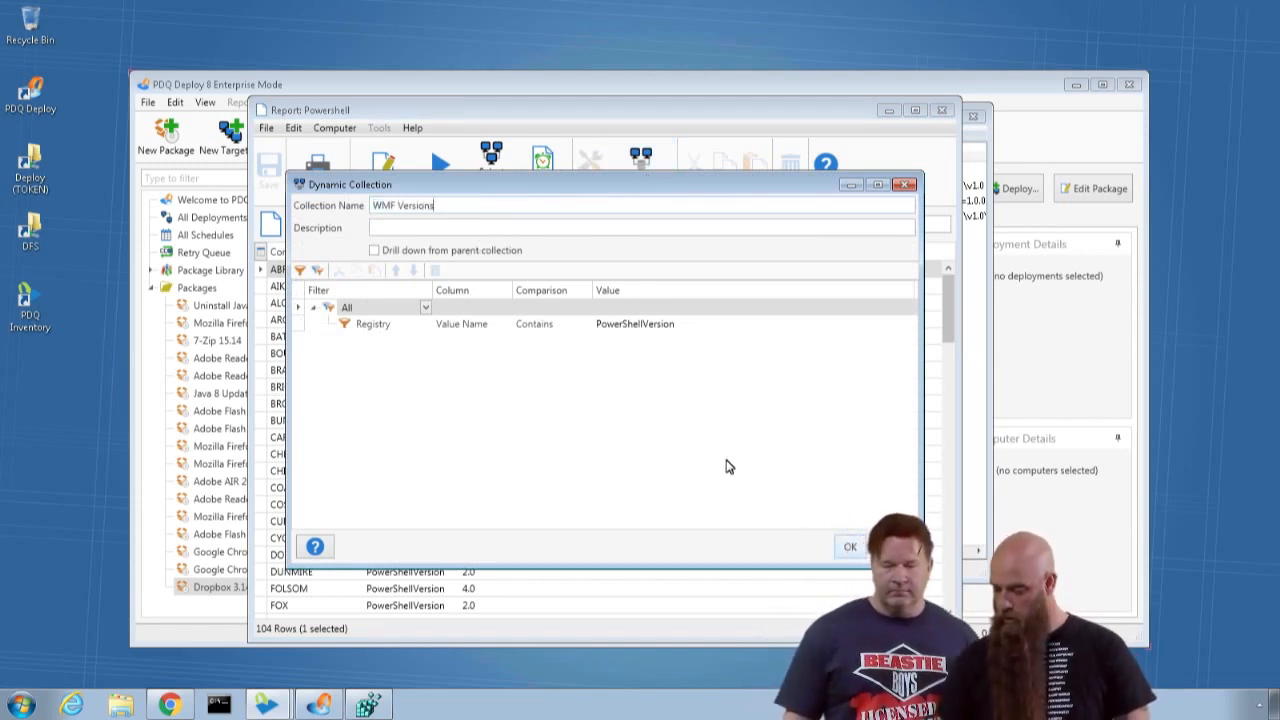
{"action": "left_click", "coordinate": [851, 553]}
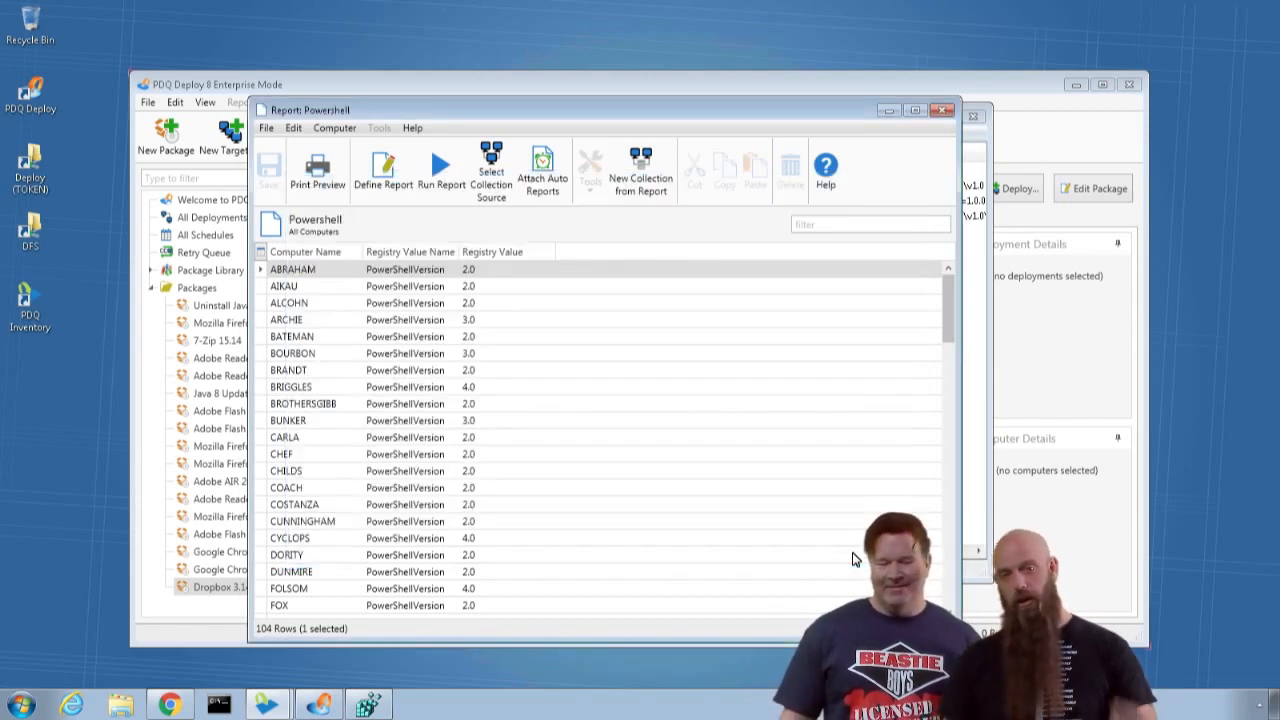
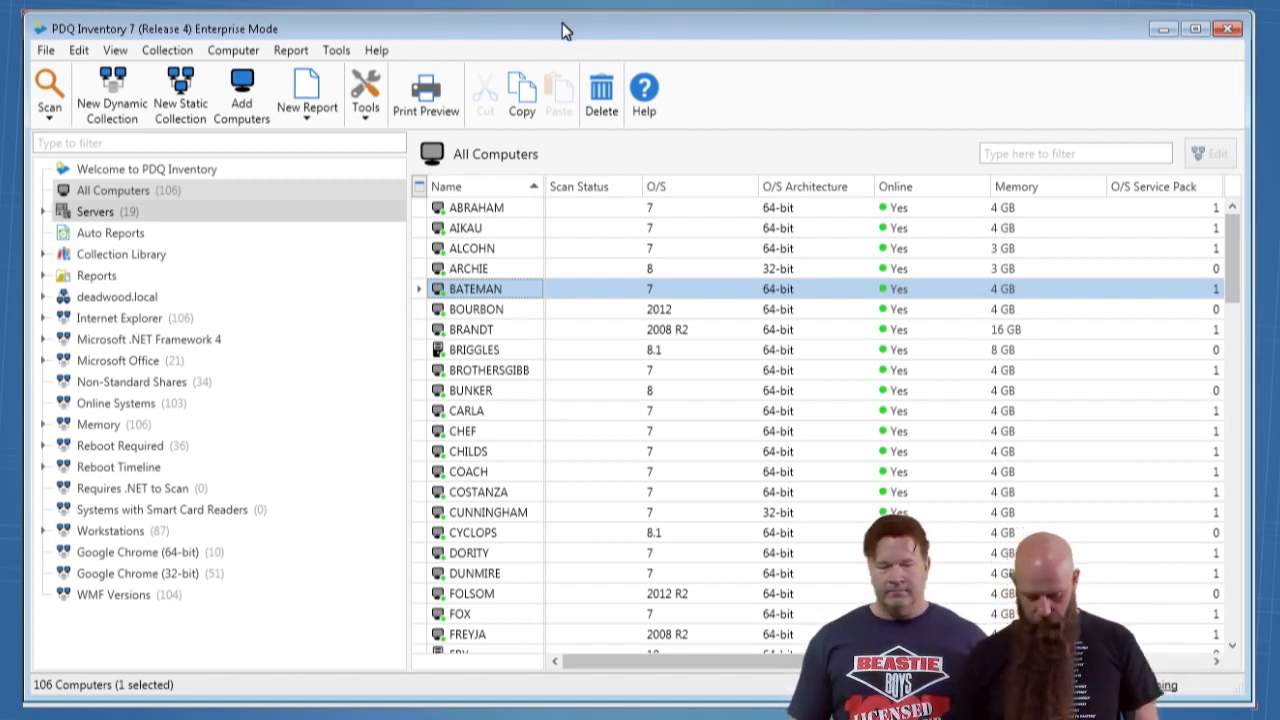
Enable Test Multiple Addresses in Name Resolution in PDQ Inventory's network preferences and close the preferences
{"action": "key", "text": "ctrl+comma"}
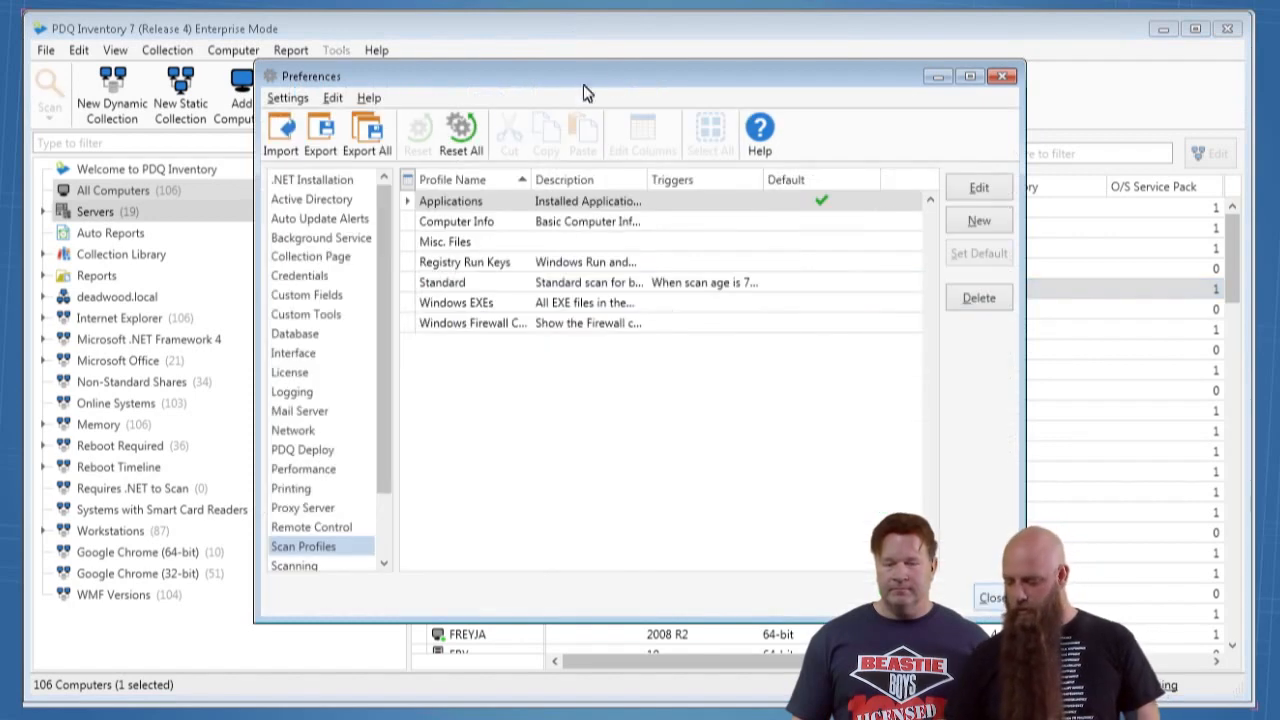
{"action": "left_click", "coordinate": [290, 432]}
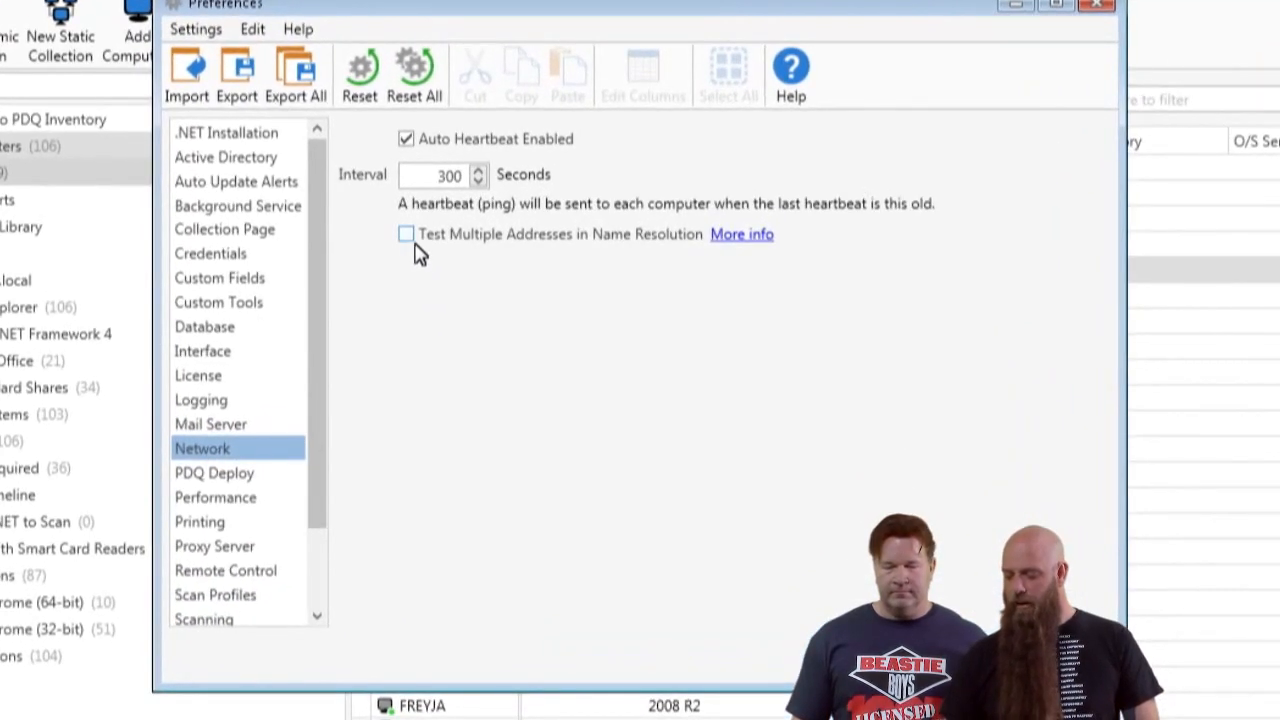
{"action": "left_click", "coordinate": [415, 244]}
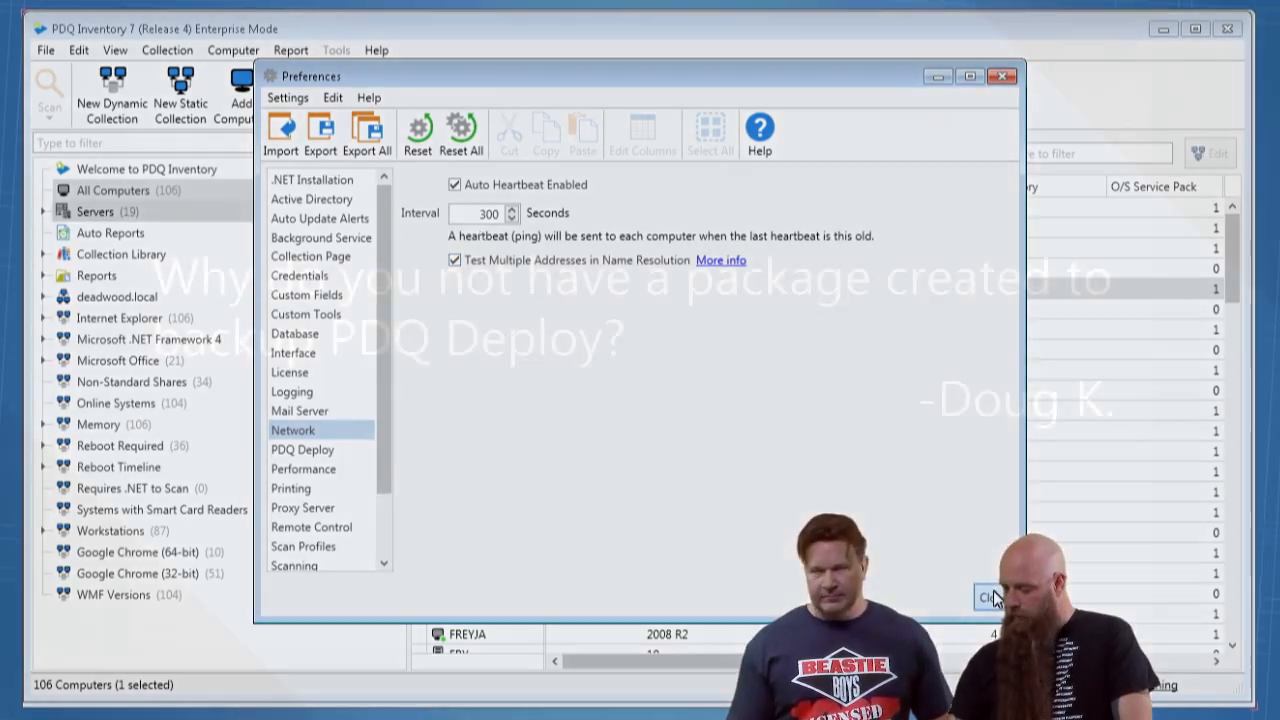
{"action": "left_click", "coordinate": [988, 597]}
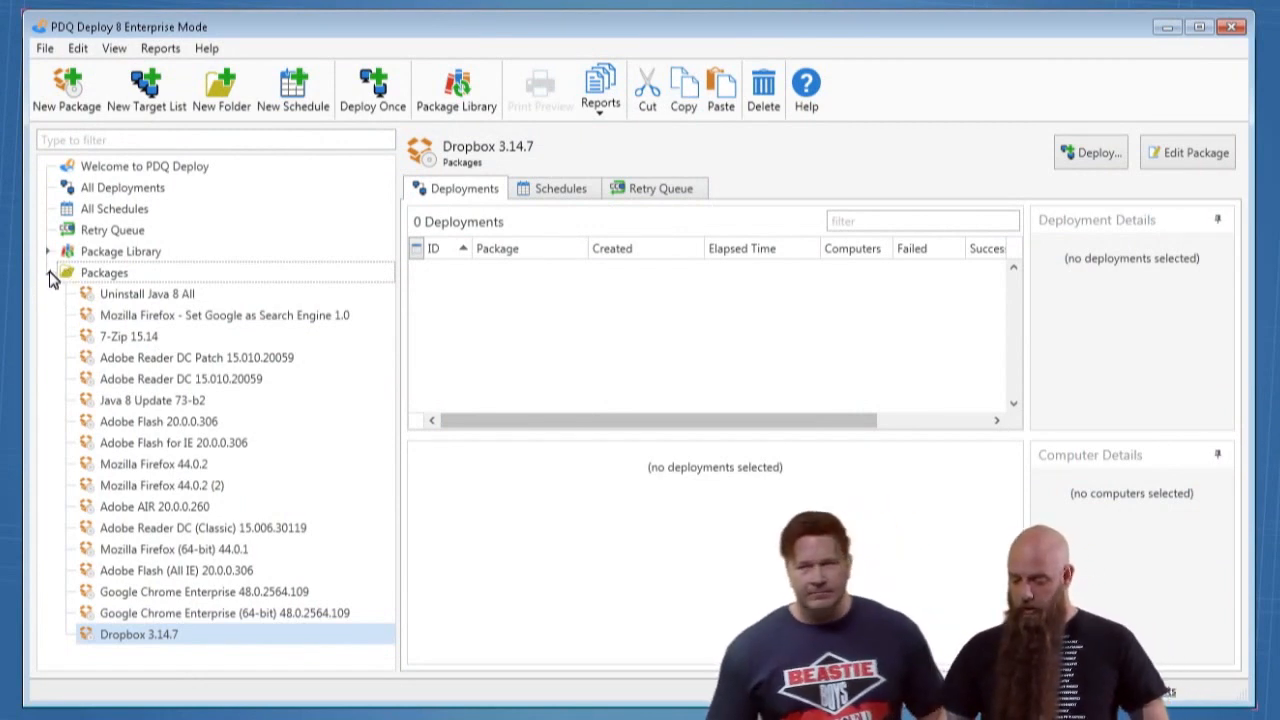
In PDQ Deploy, create a folder named Custom Packages inside the Packages folder
{"action": "left_click", "coordinate": [49, 273]}
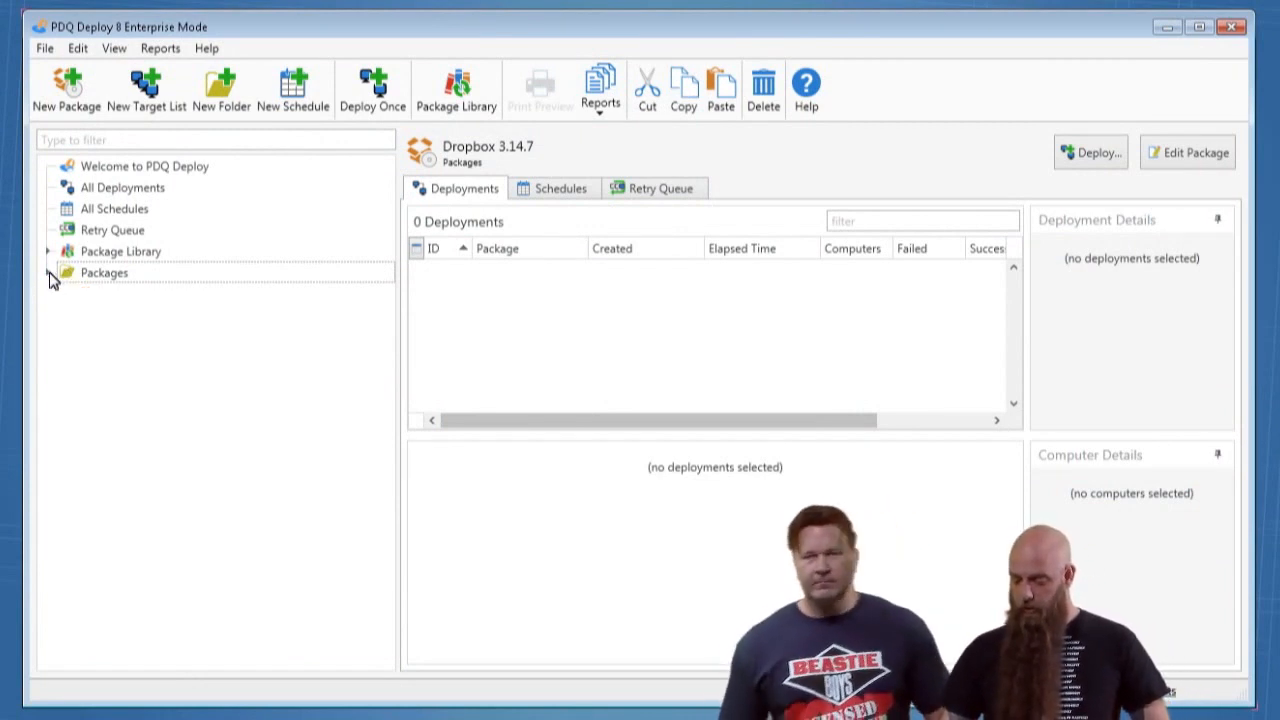
{"action": "right_click", "coordinate": [99, 316]}
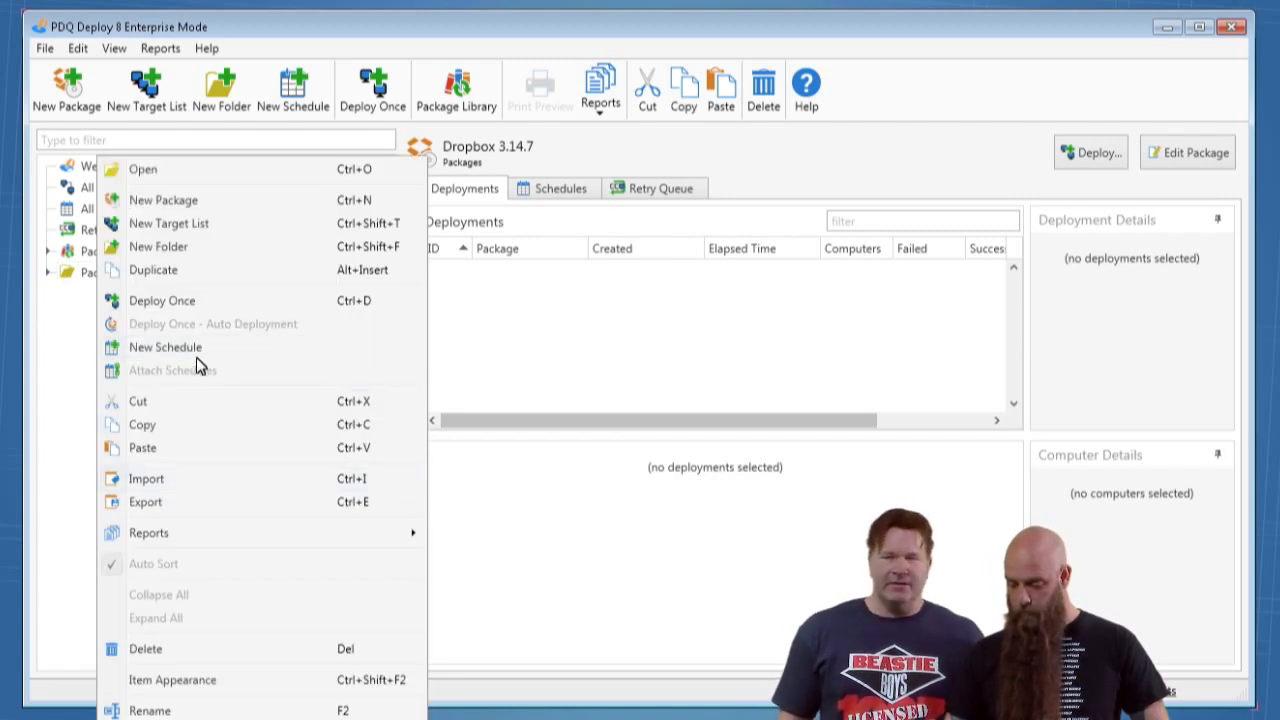
{"action": "left_click", "coordinate": [186, 249]}
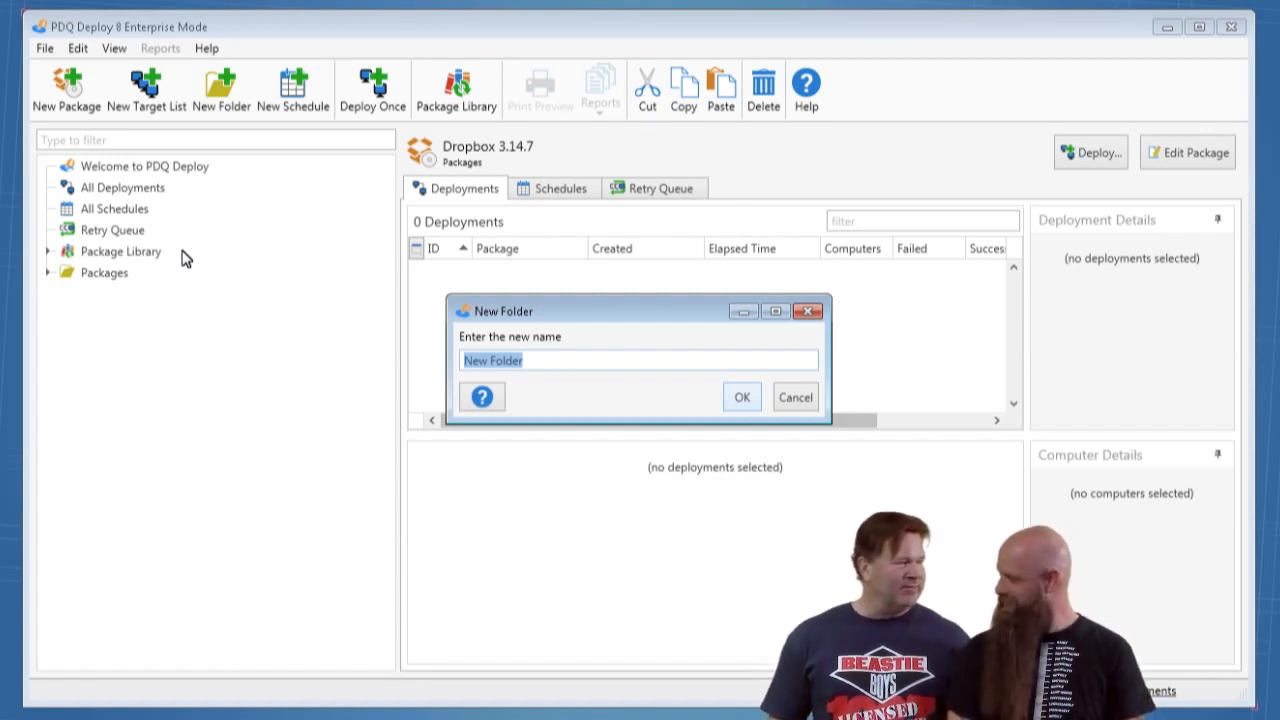
{"action": "type", "text": "CUstom"}
{"action": "key", "text": "BackSpace"}
{"action": "key", "text": "BackSpace"}
{"action": "key", "text": "BackSpace"}
{"action": "key", "text": "BackSpace"}
{"action": "key", "text": "BackSpace"}
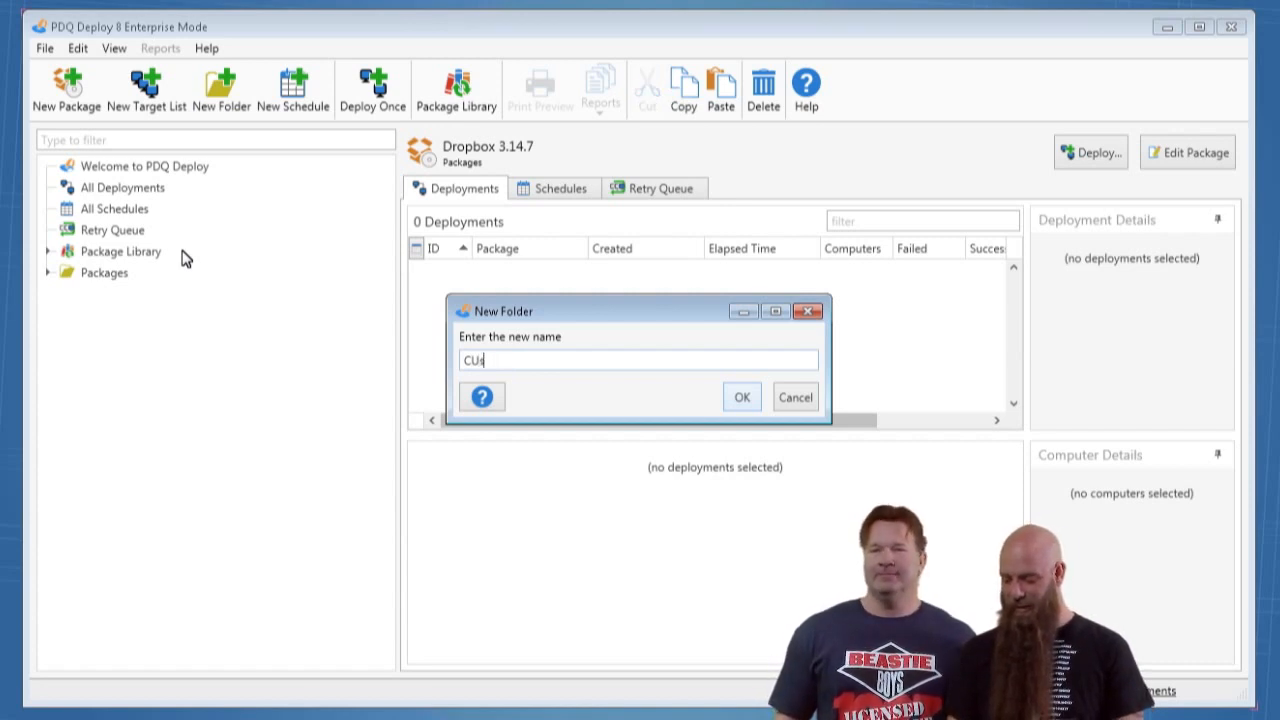
{"action": "type", "text": "ustom"}
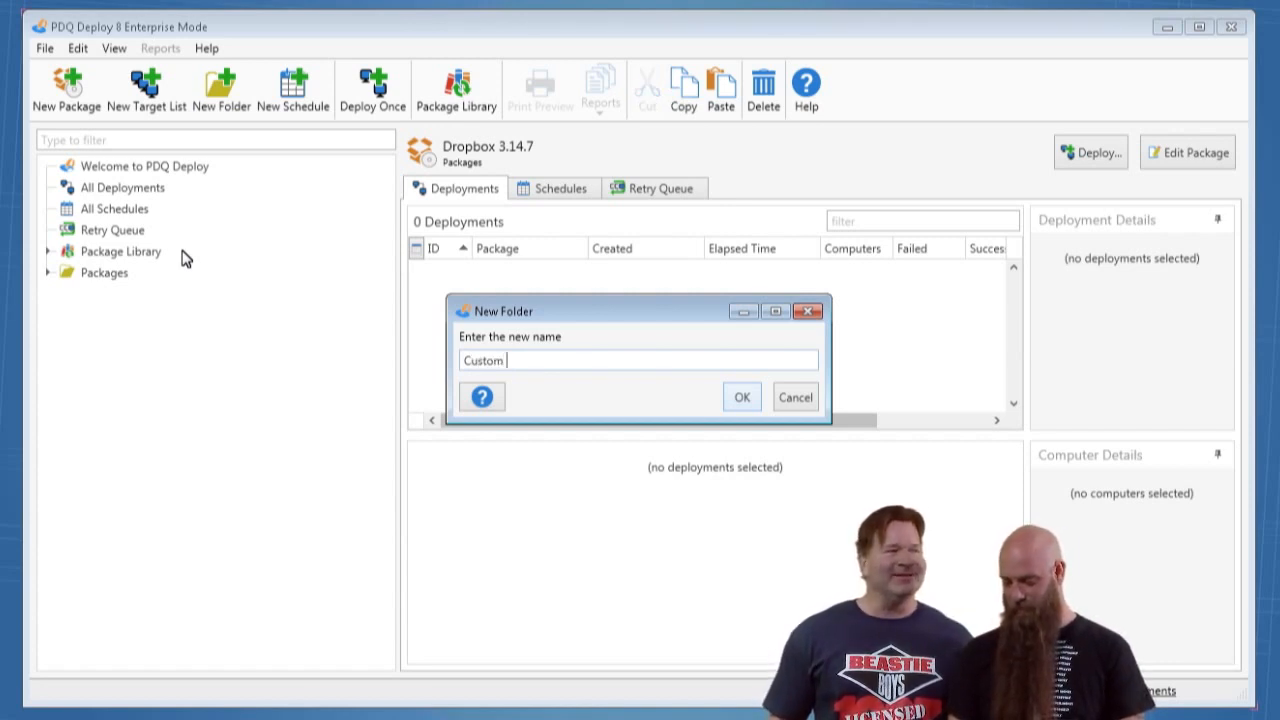
{"action": "type", "text": " Packages"}
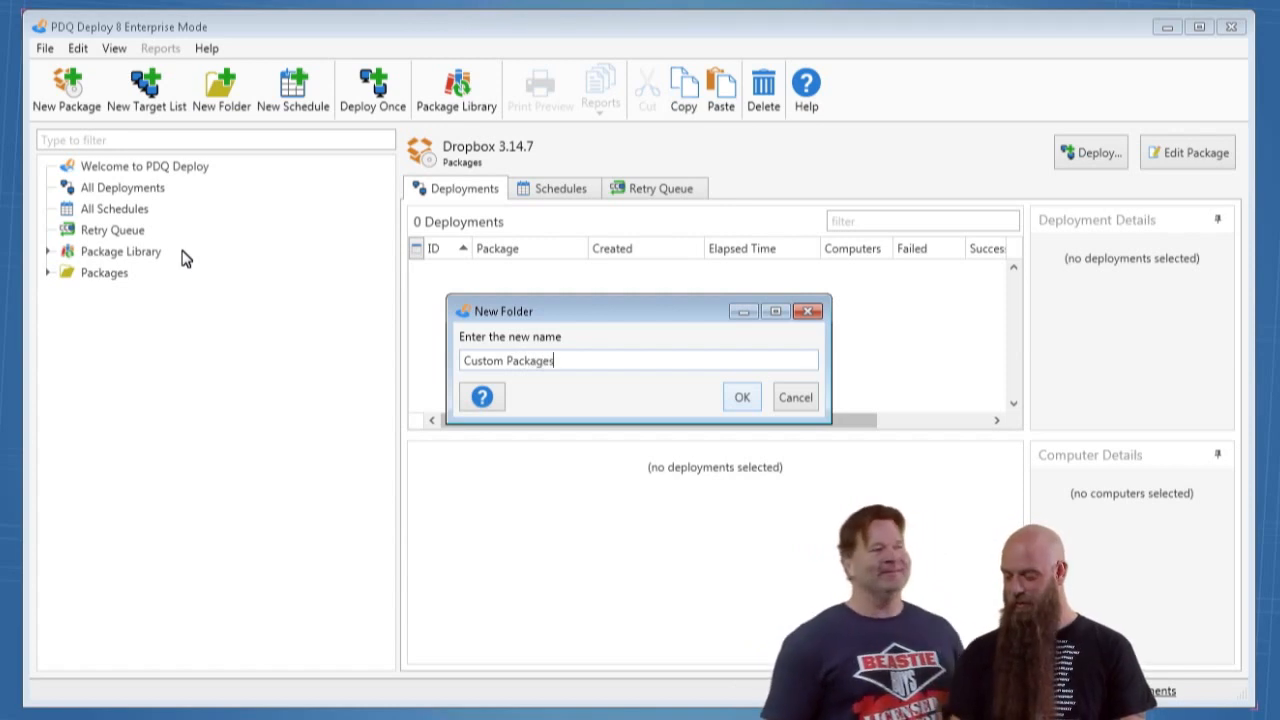
{"action": "key", "text": "Return"}
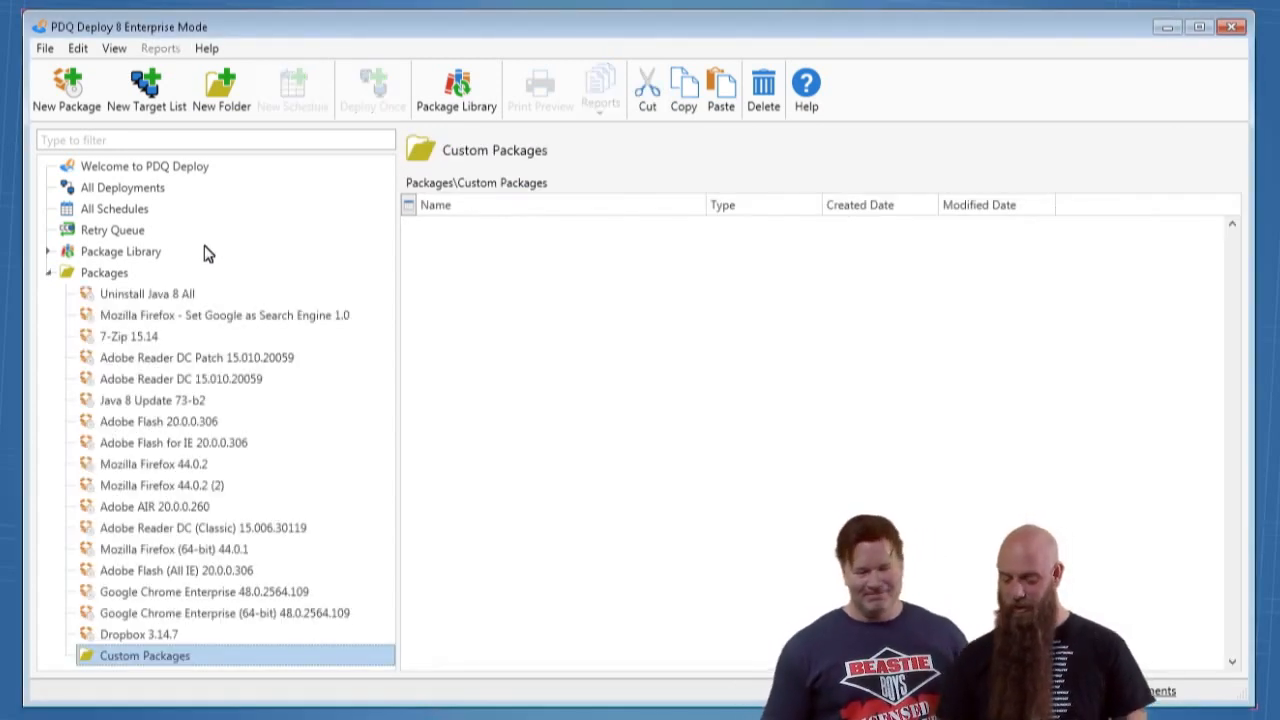
Start a new package in the Custom Packages folder with a Command step, and delete its default Install step
{"action": "right_click", "coordinate": [117, 661]}
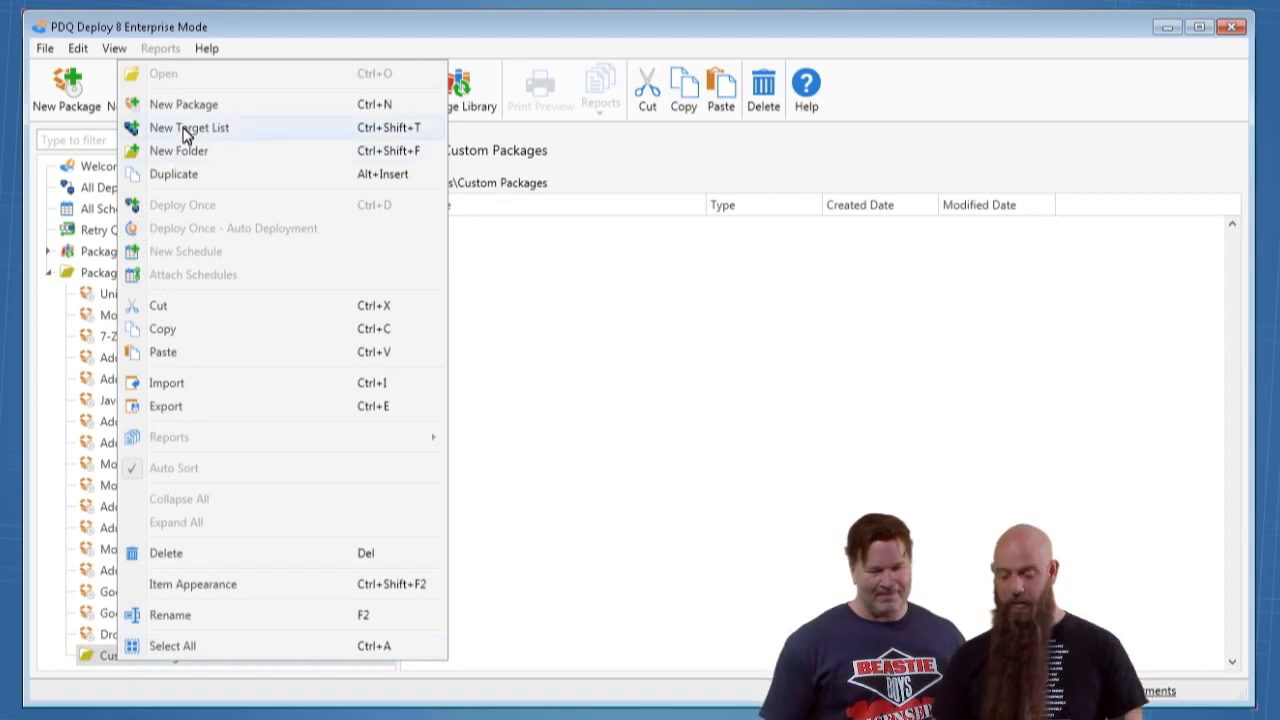
{"action": "left_click", "coordinate": [168, 108]}
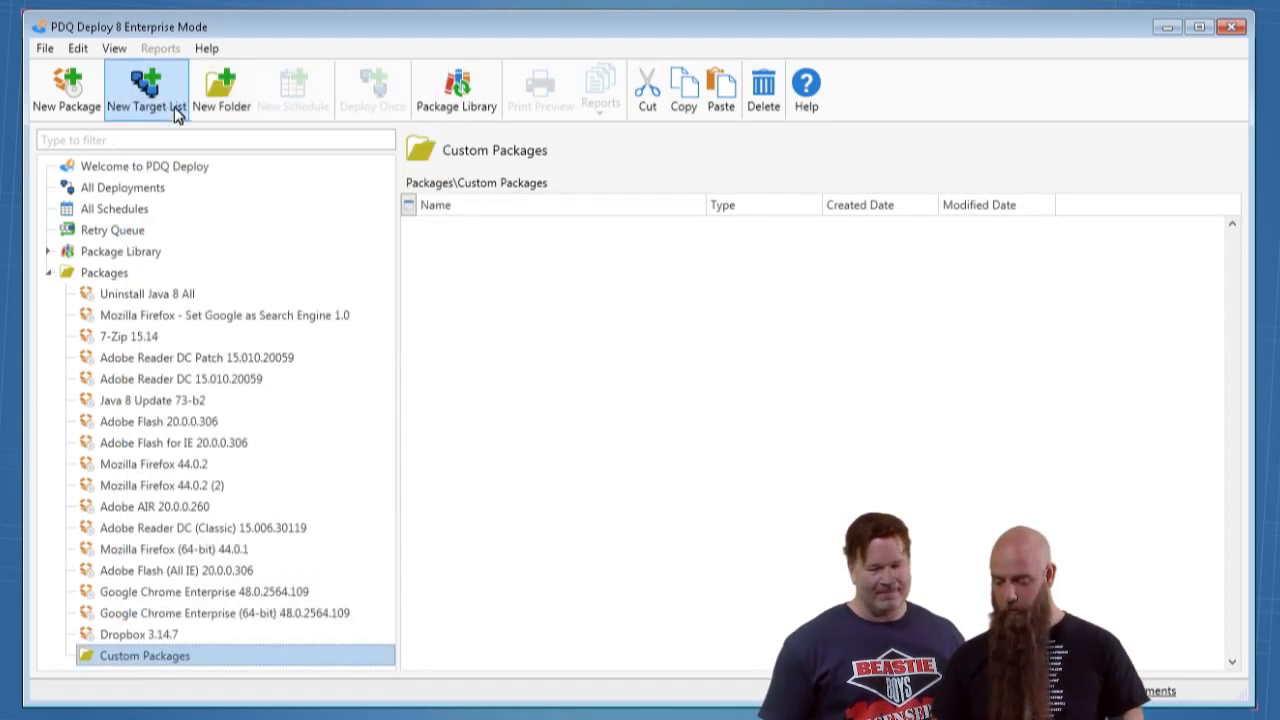
{"action": "left_click", "coordinate": [211, 170]}
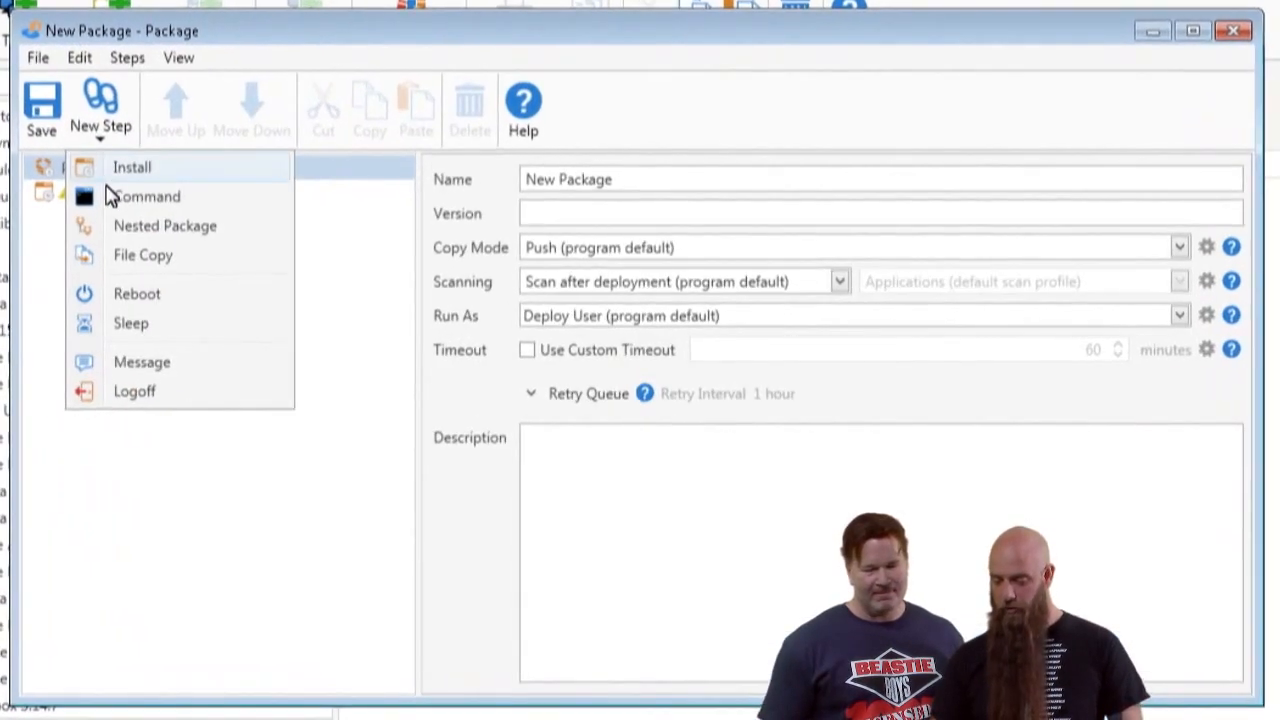
{"action": "left_click", "coordinate": [232, 222]}
{"action": "left_click", "coordinate": [90, 224]}
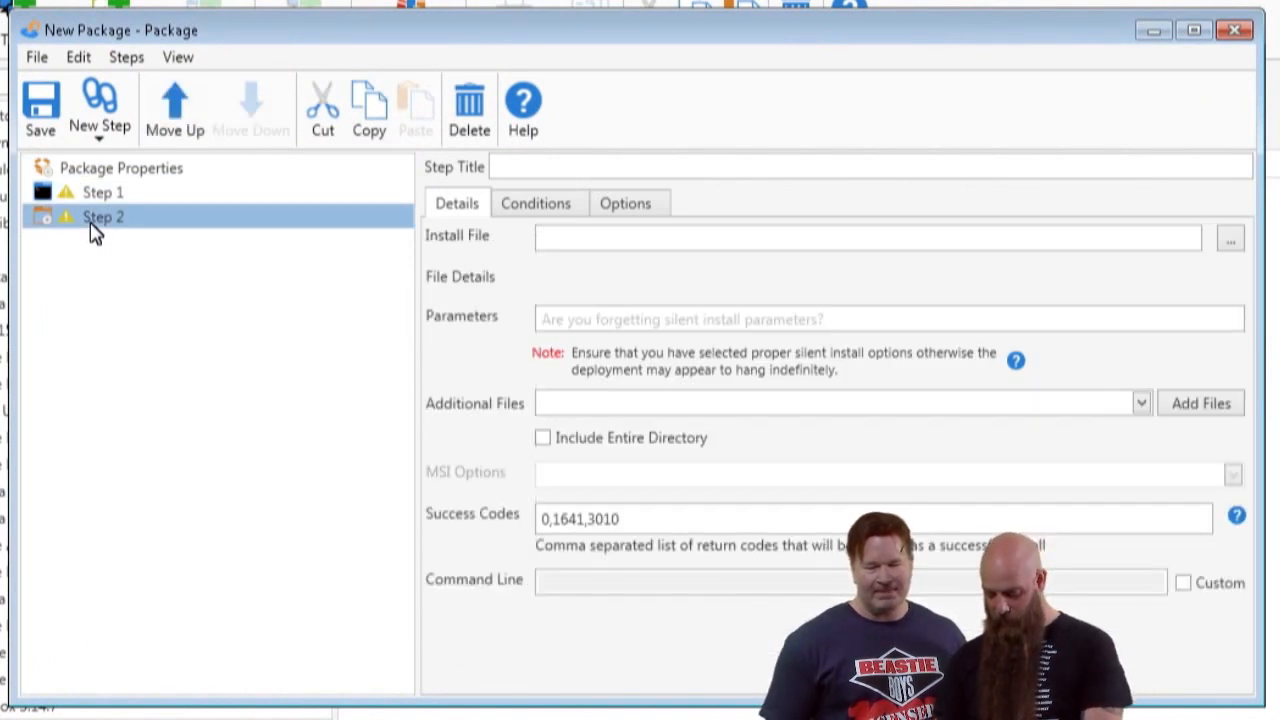
{"action": "key", "text": "Delete"}
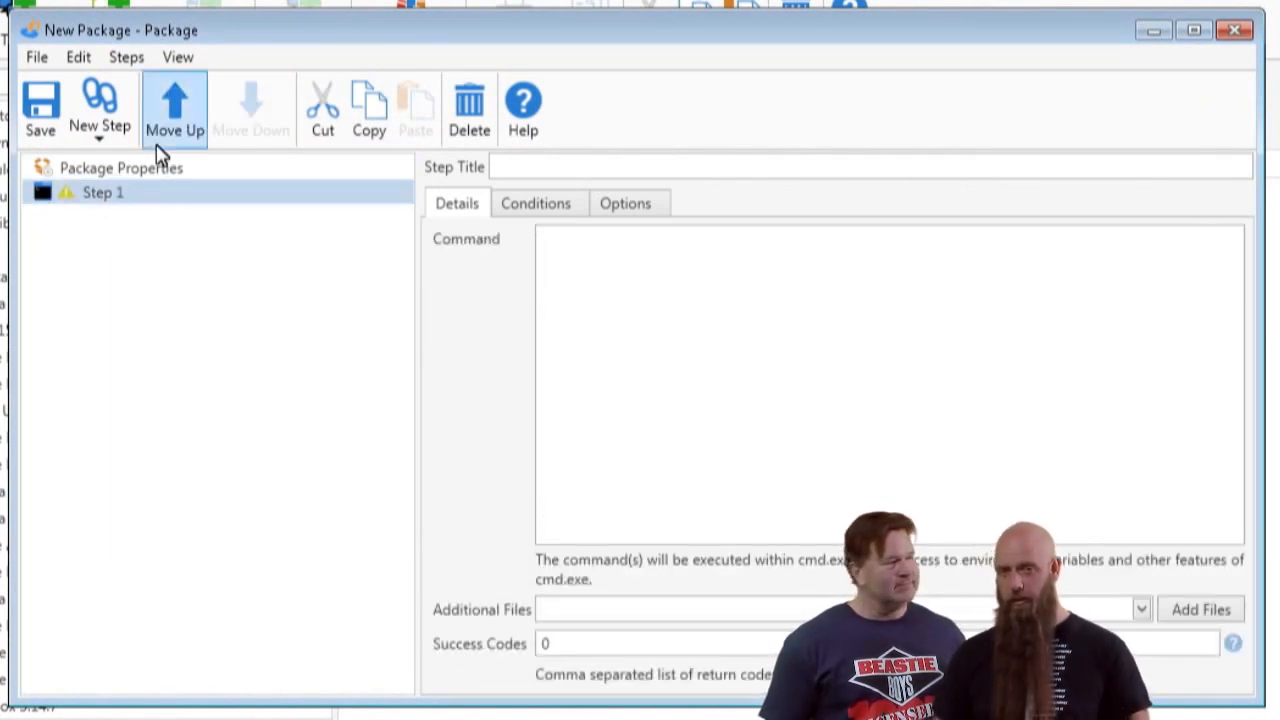
{"action": "left_click", "coordinate": [158, 146]}
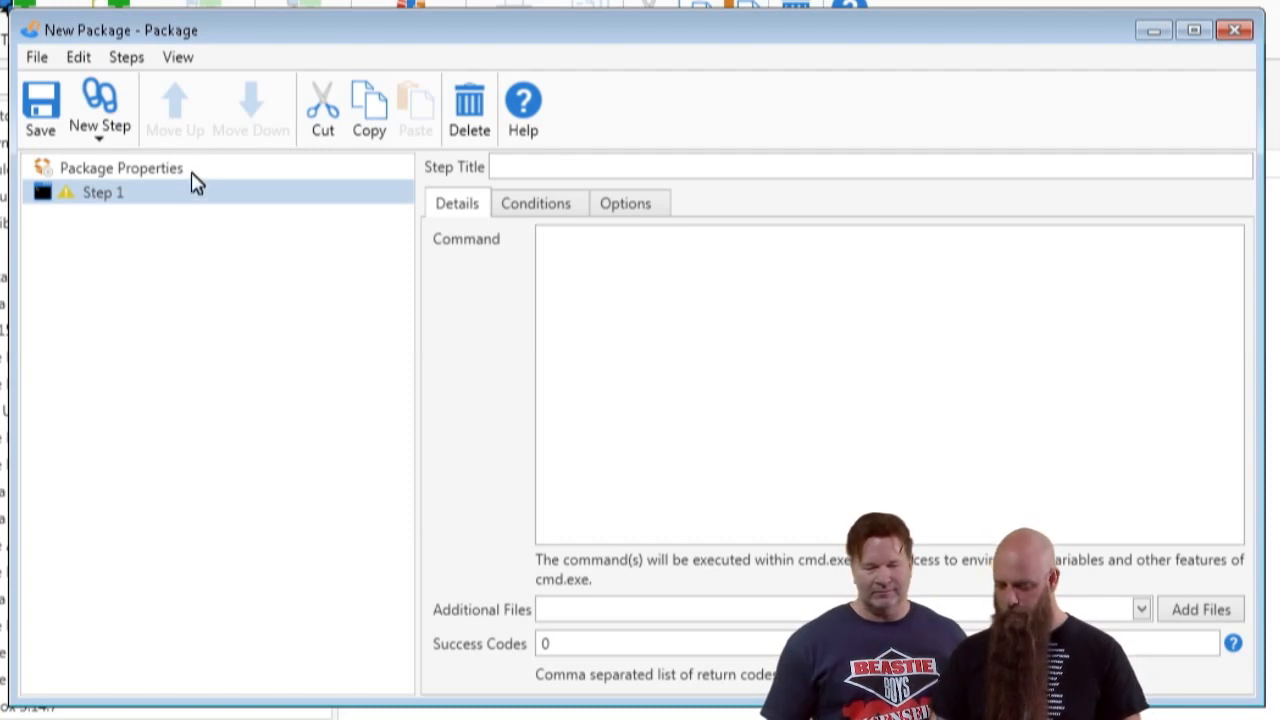
Enter Dir as the command of the package's Command step and title the step Dir
{"action": "left_click", "coordinate": [615, 275]}
{"action": "type", "text": "Dir"}
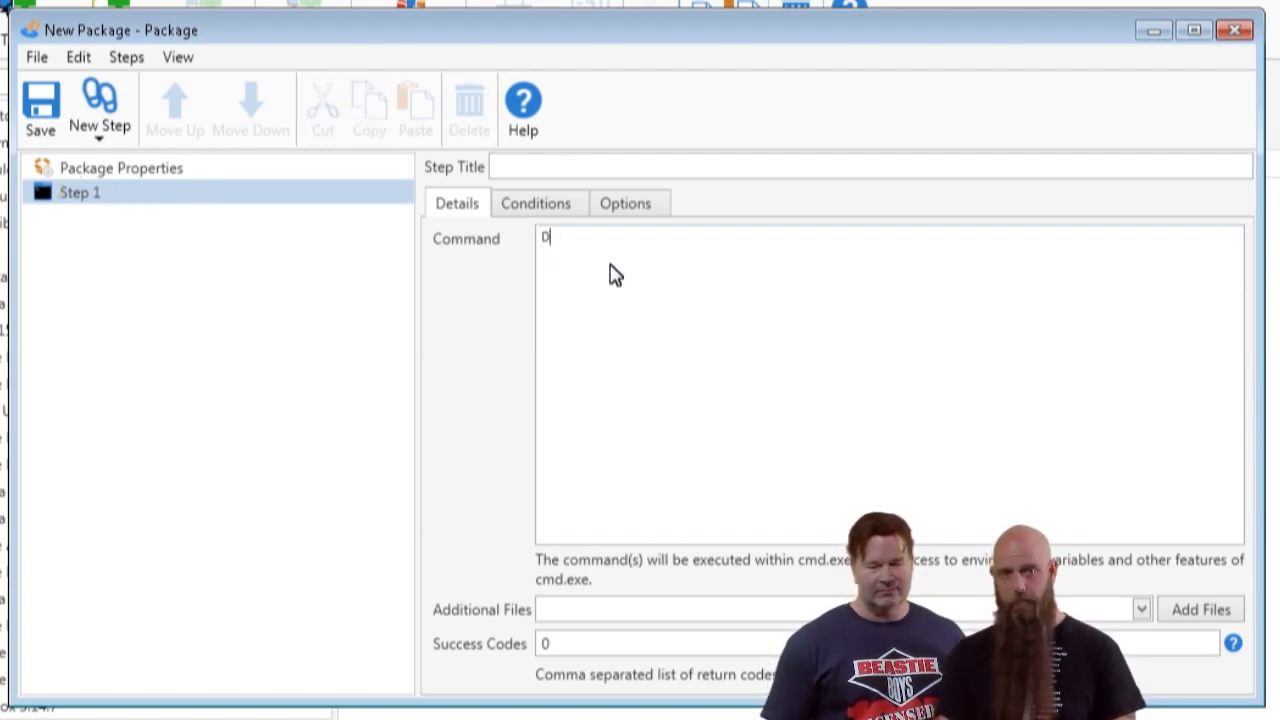
{"action": "left_click", "coordinate": [575, 176]}
{"action": "type", "text": "Dir"}
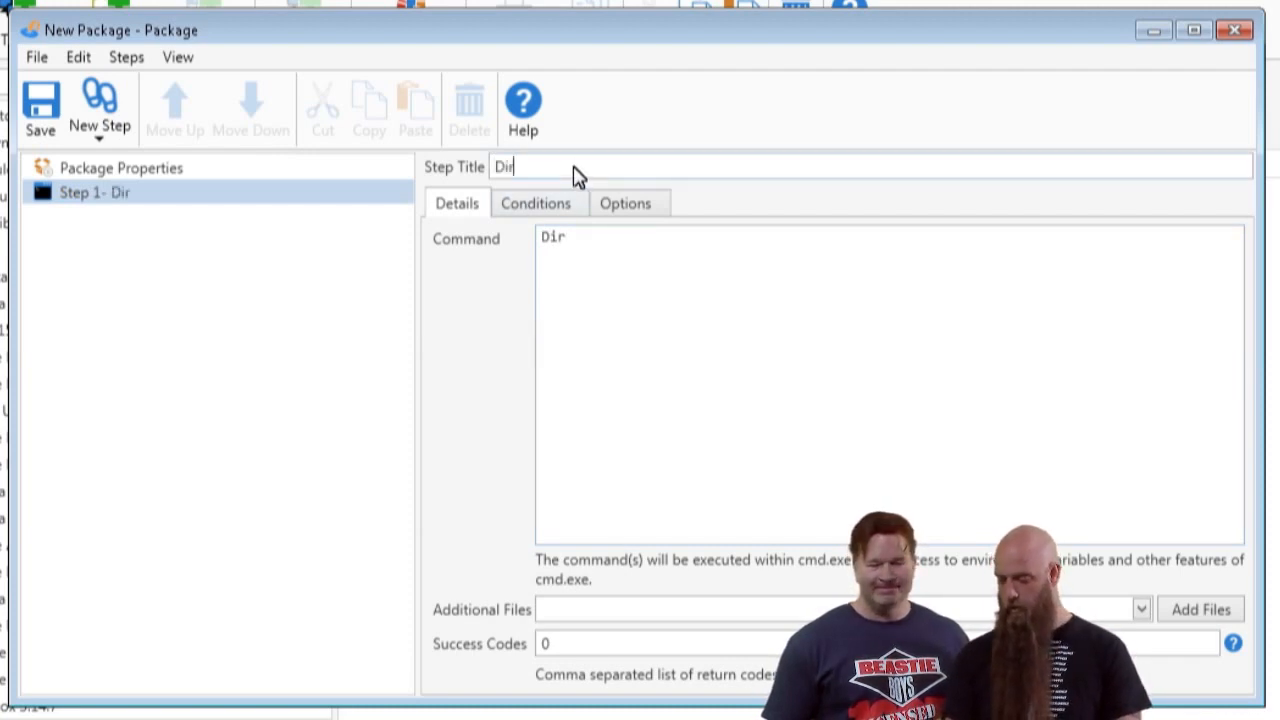
Name the new package Test Deployment in its package properties
{"action": "left_click", "coordinate": [135, 167]}
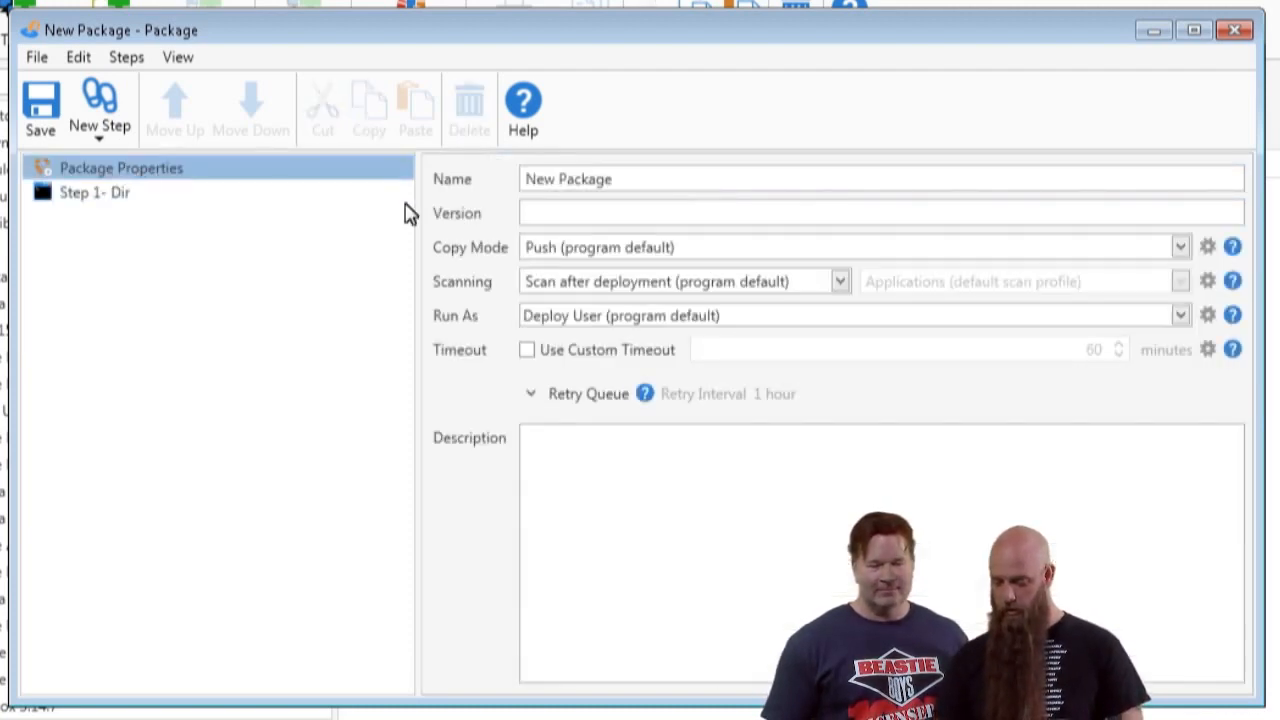
{"action": "left_click_drag", "start_coordinate": [626, 185], "coordinate": [452, 185]}
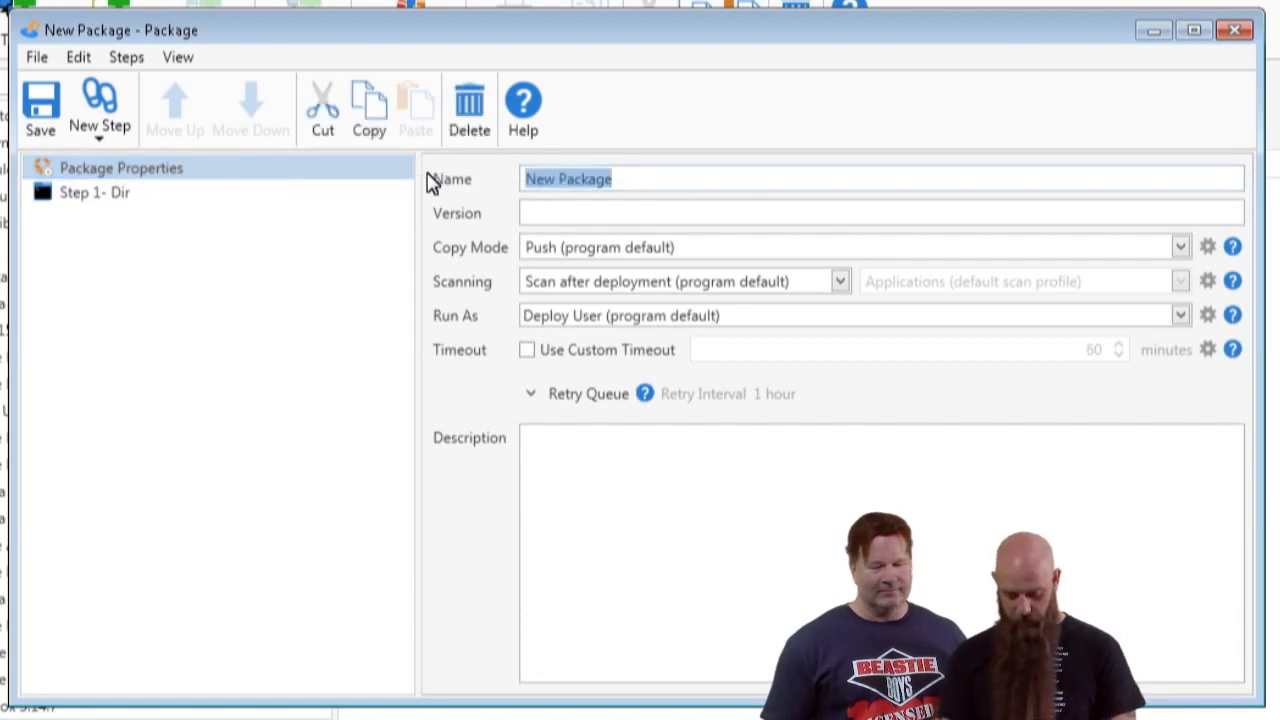
{"action": "type", "text": "Test"}
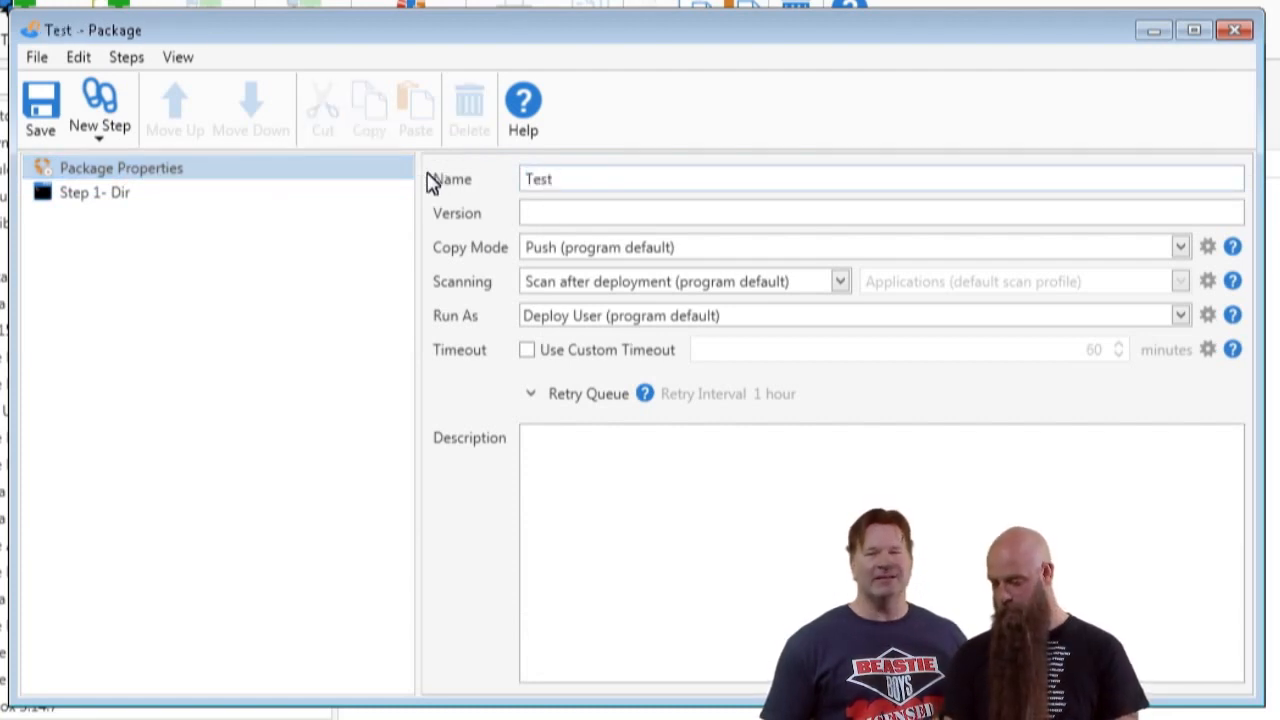
{"action": "type", "text": " Deploym"}
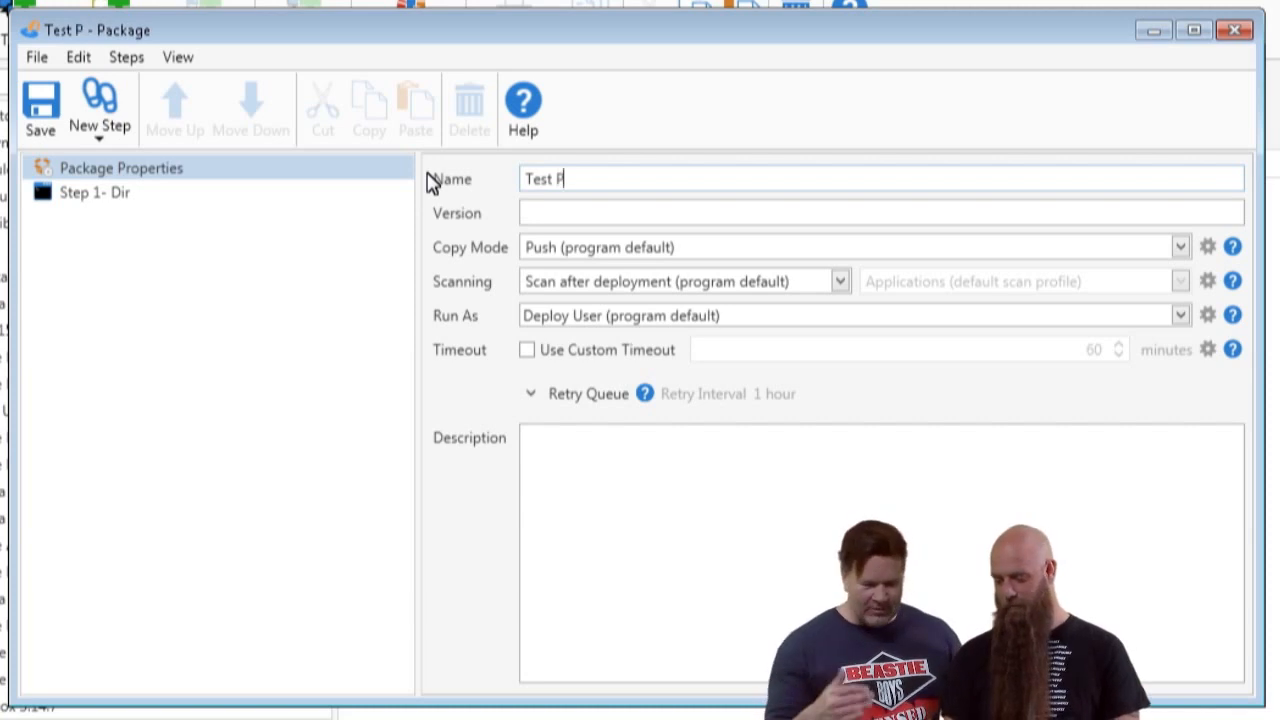
{"action": "type", "text": "ent"}
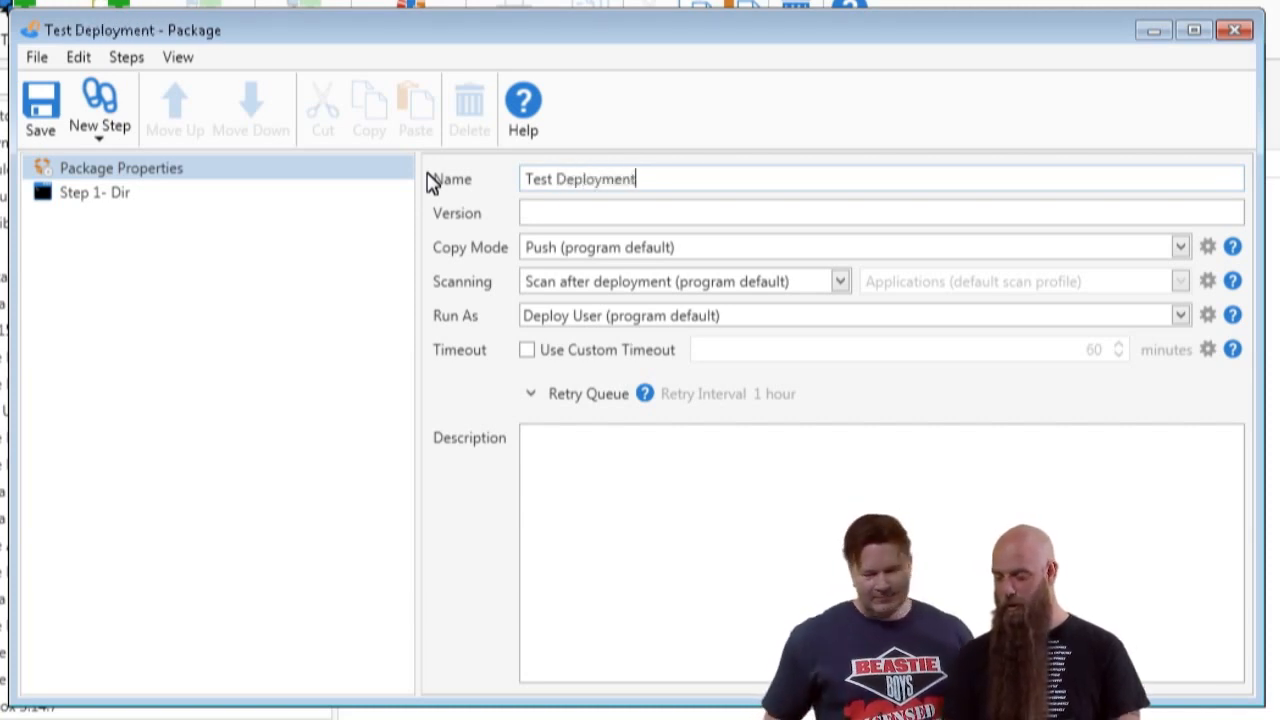
Review the Dir step of the Test Deployment package, then save the package and close its window
{"action": "left_click", "coordinate": [119, 196]}
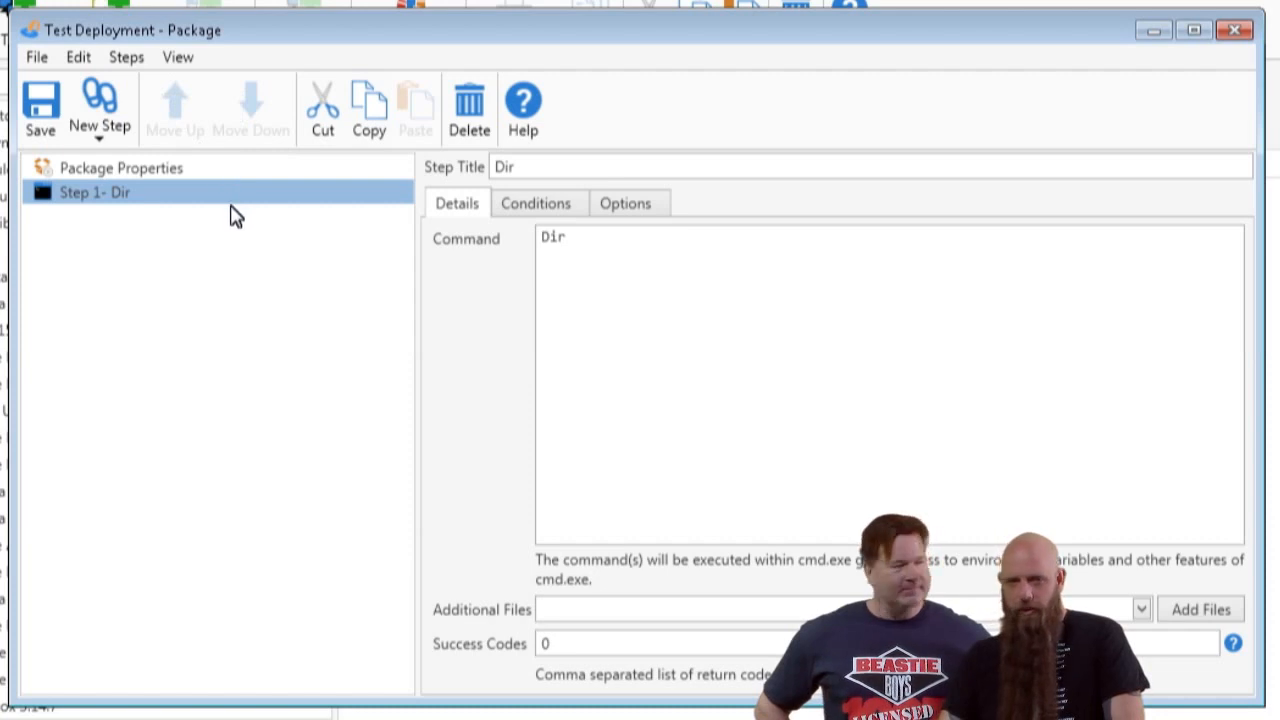
{"action": "left_click", "coordinate": [38, 106]}
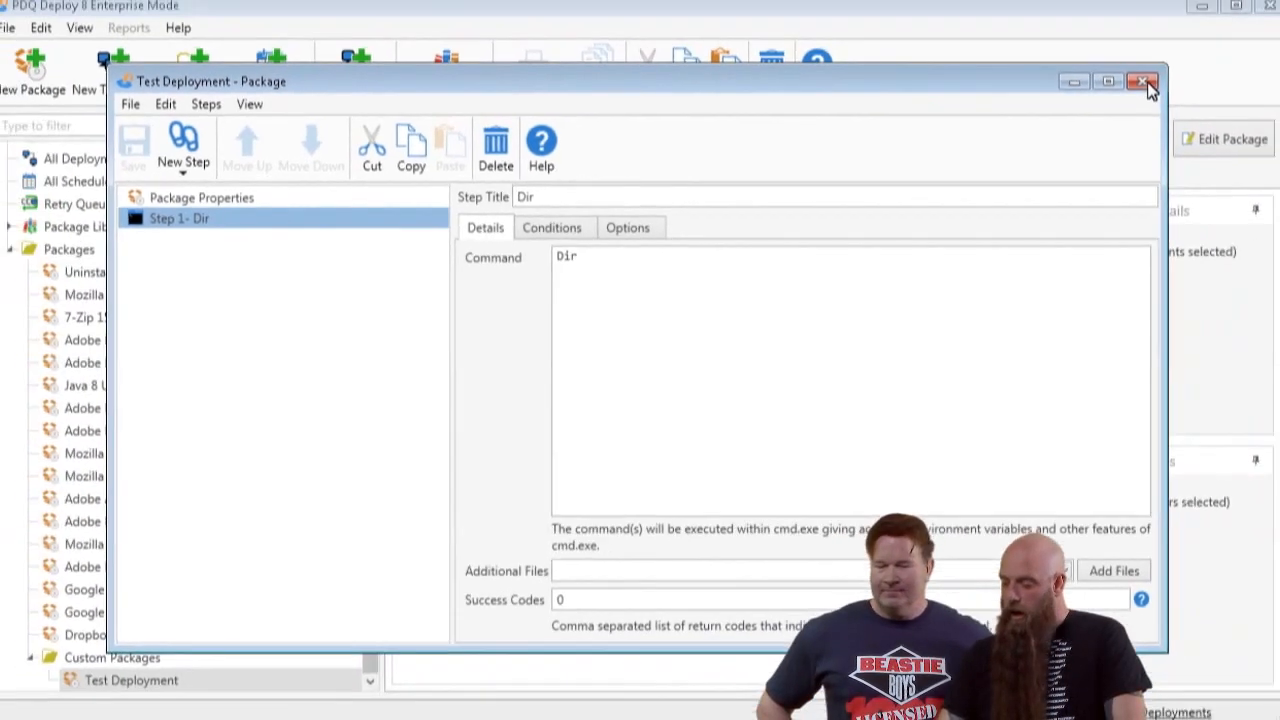
{"action": "left_click", "coordinate": [1234, 30]}
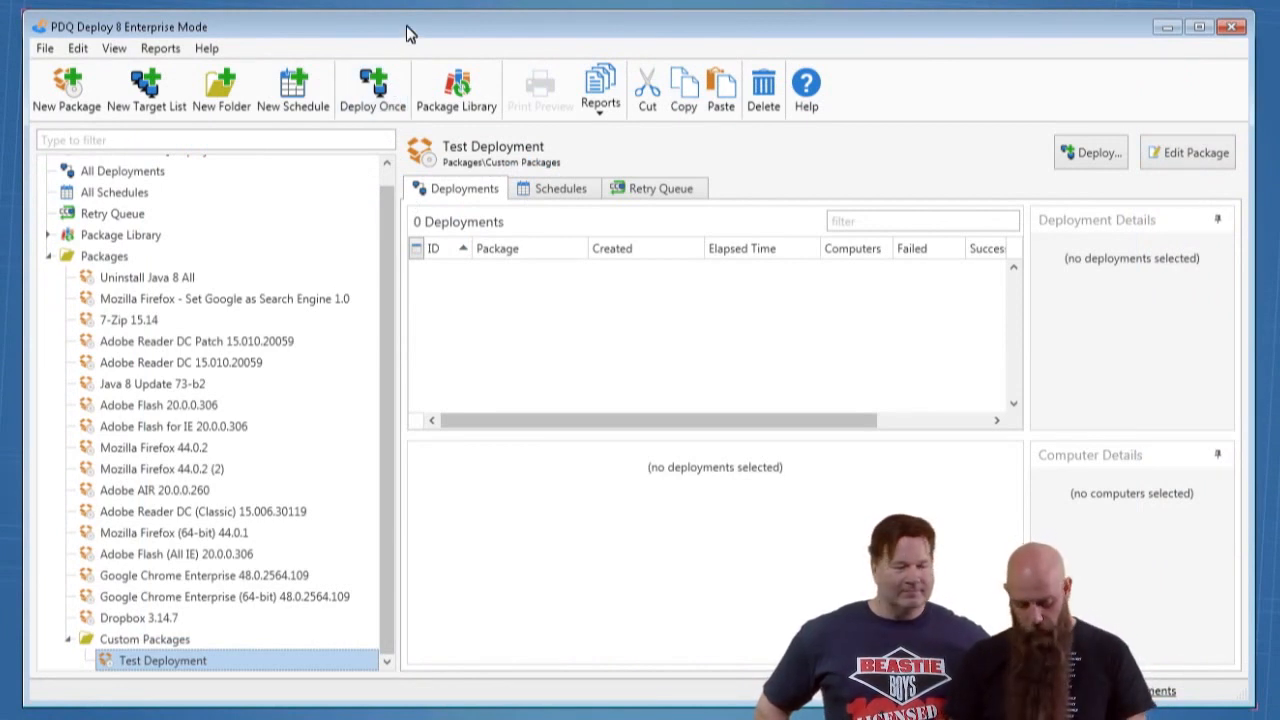
In the Deployments preferences, enable Send Wake-on-LAN to Offline Computers, disable Use Ping for Offline Testing, and close the preferences
{"action": "key", "text": "ctrl+comma"}
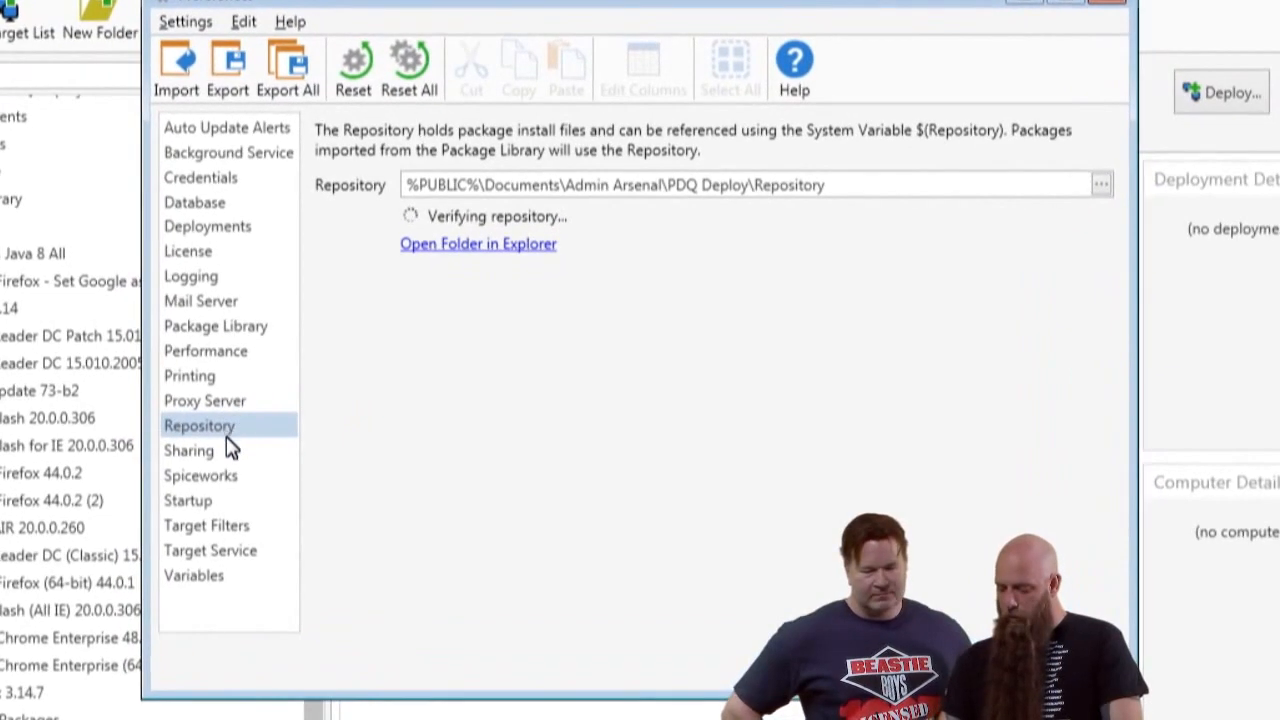
{"action": "left_click", "coordinate": [212, 228]}
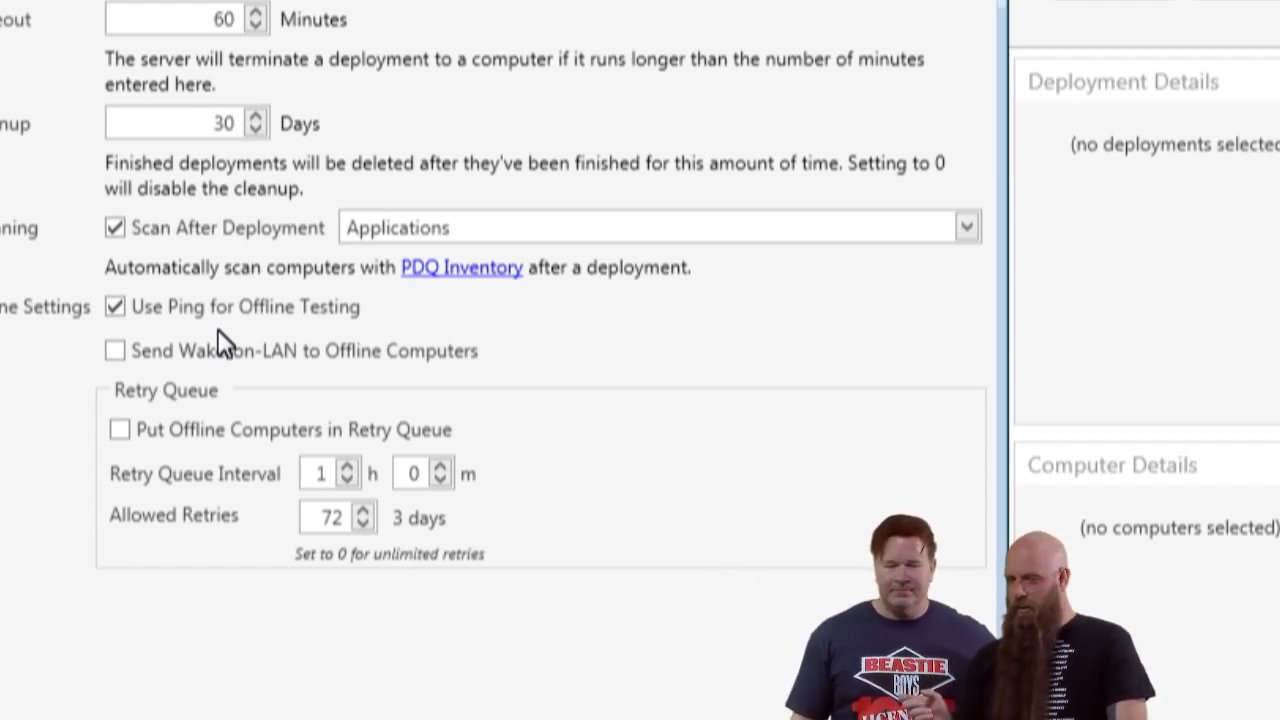
{"action": "left_click", "coordinate": [115, 350]}
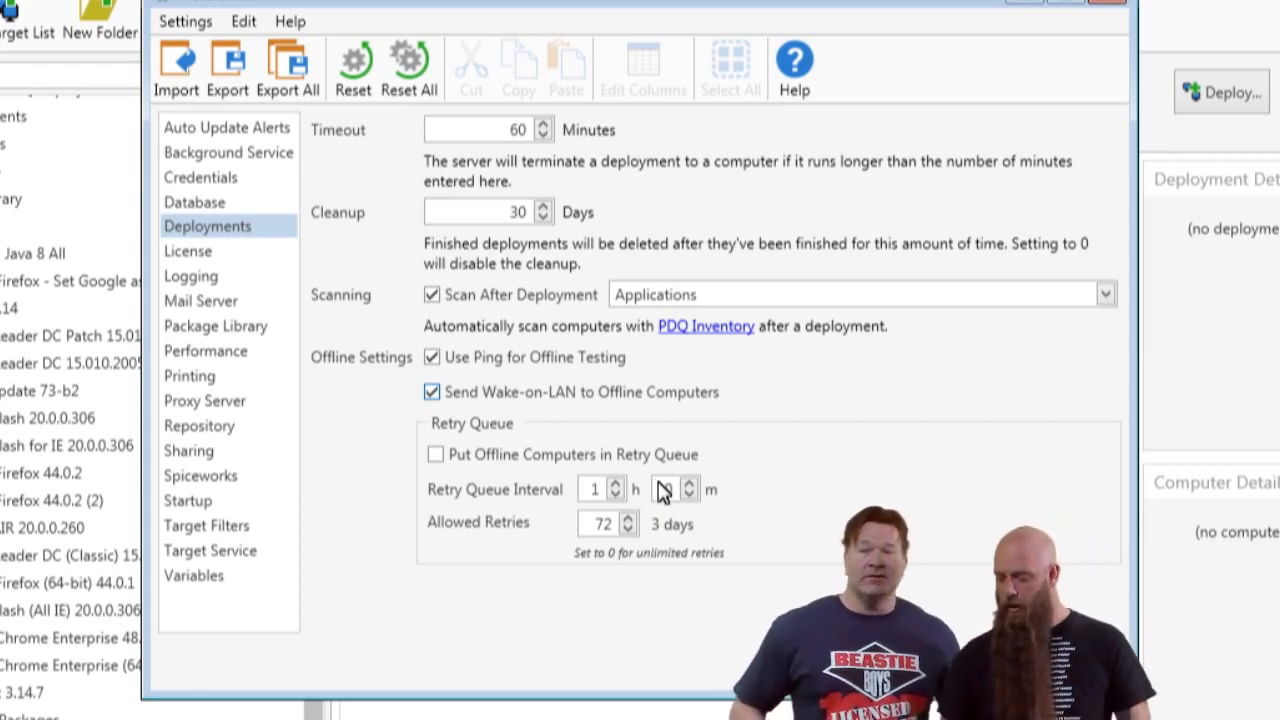
{"action": "left_click", "coordinate": [432, 358]}
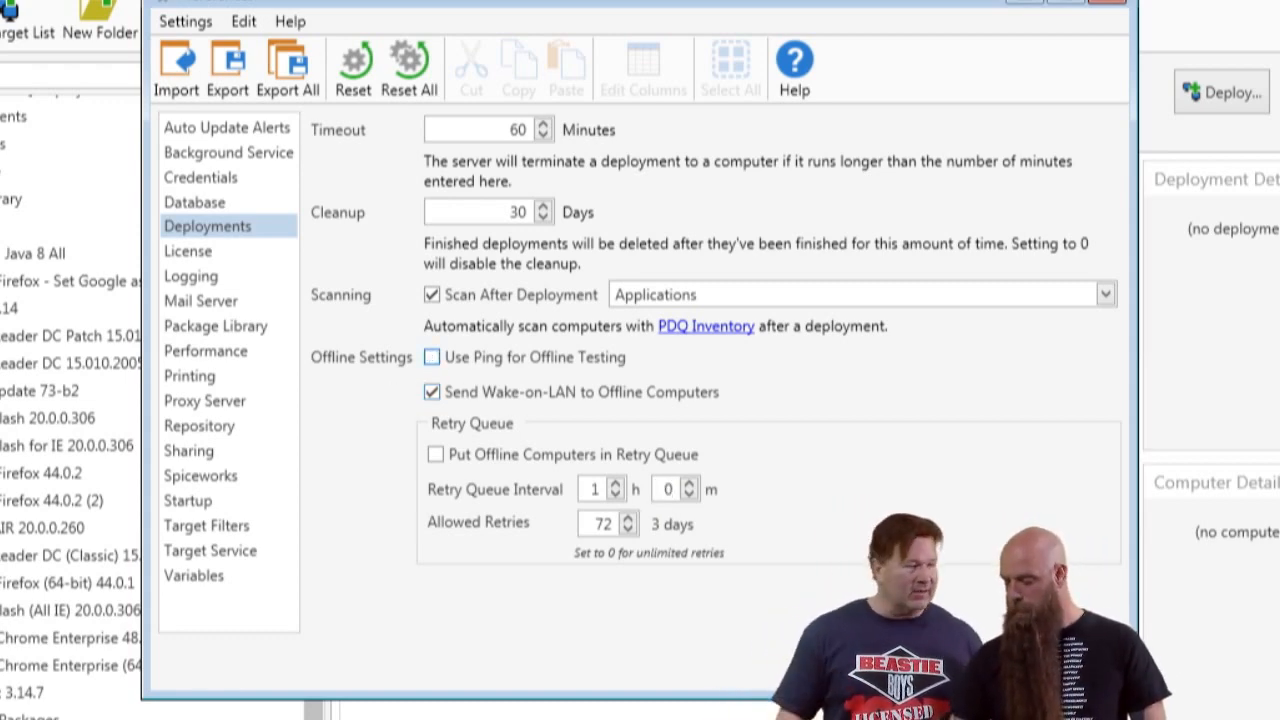
{"action": "left_click", "coordinate": [1085, 665]}
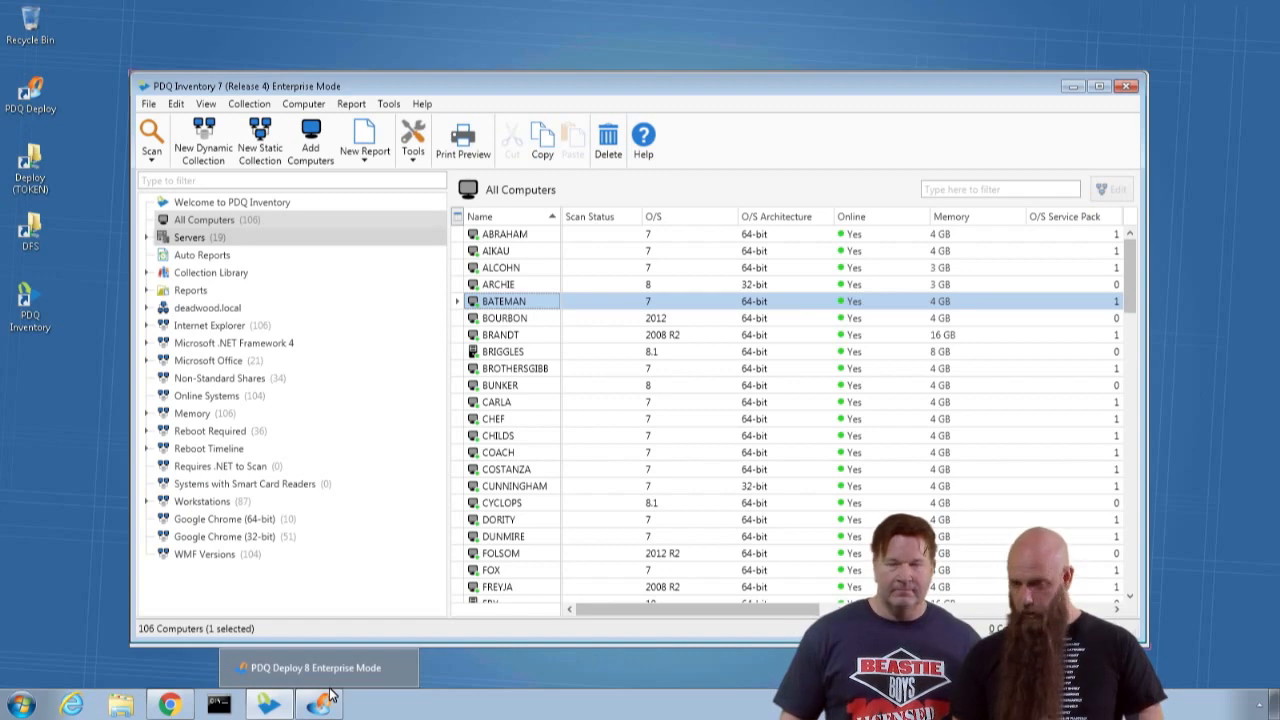
Switch to PDQ Inventory and examine the Offline Policy choices in the Scanning preferences, without changing the policy
{"action": "key", "text": "ctrl+comma"}
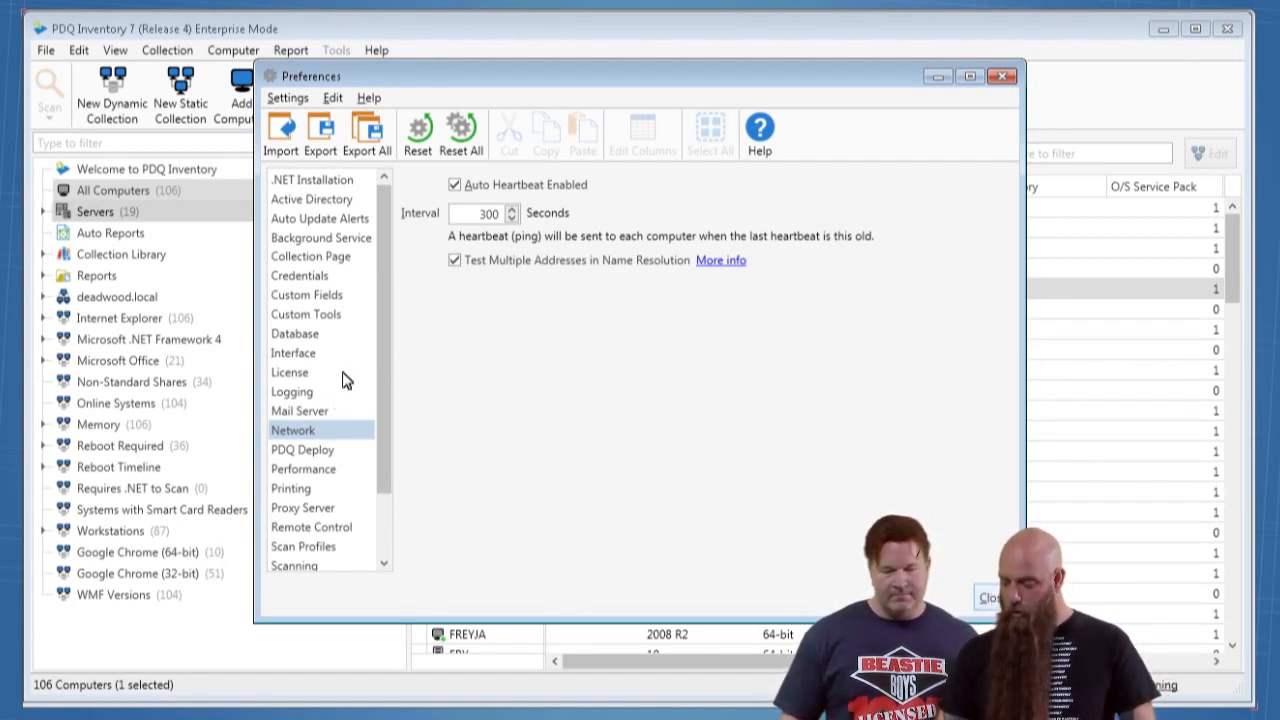
{"action": "left_click", "coordinate": [318, 566]}
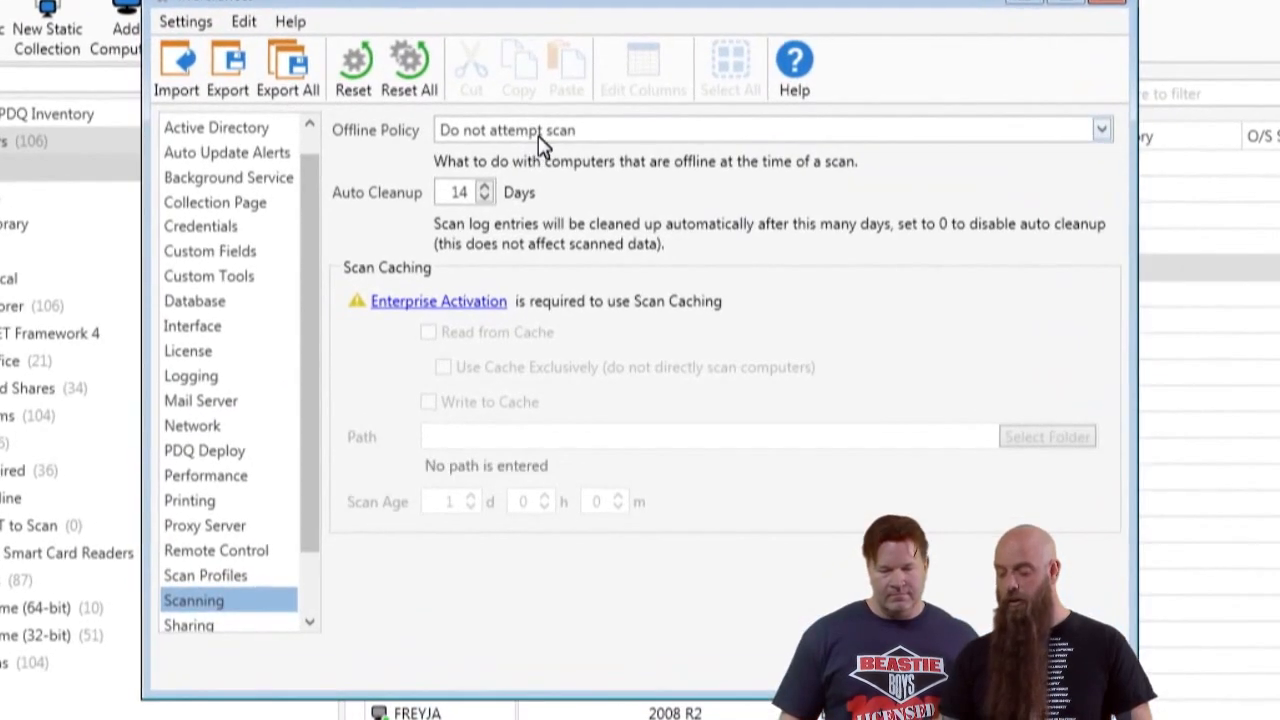
{"action": "left_click", "coordinate": [561, 186]}
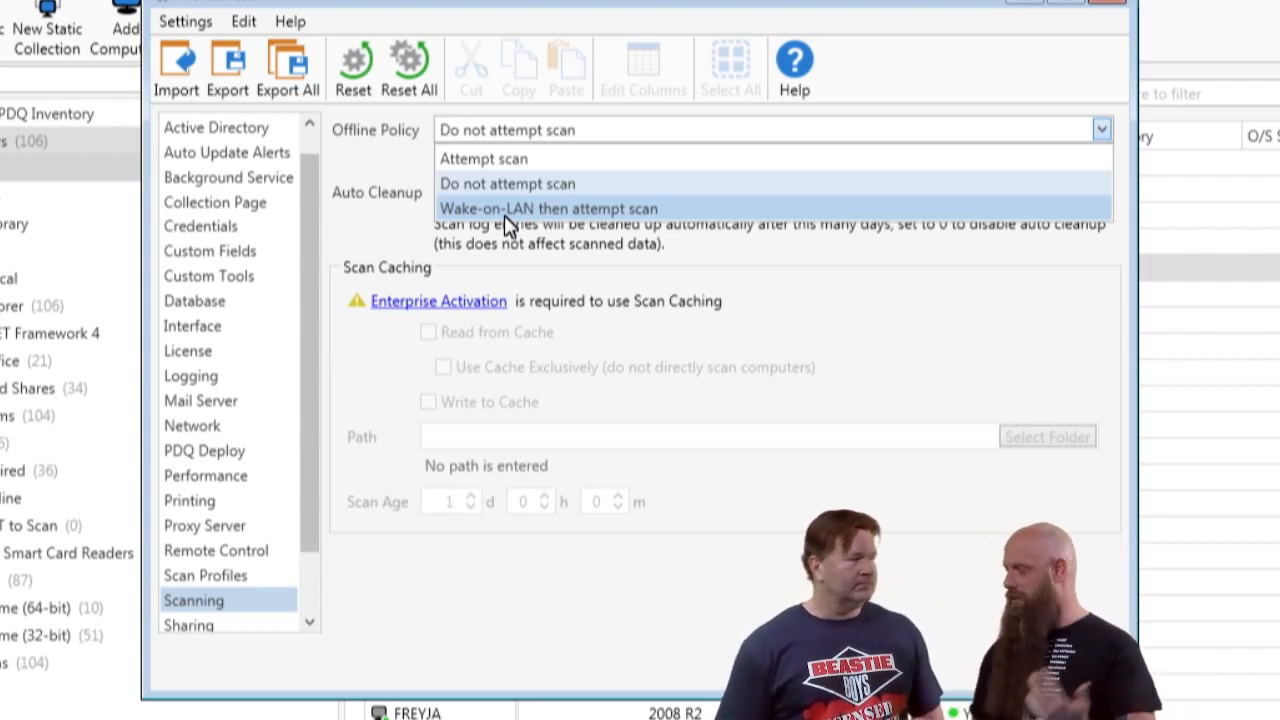
{"action": "key", "text": "Escape"}
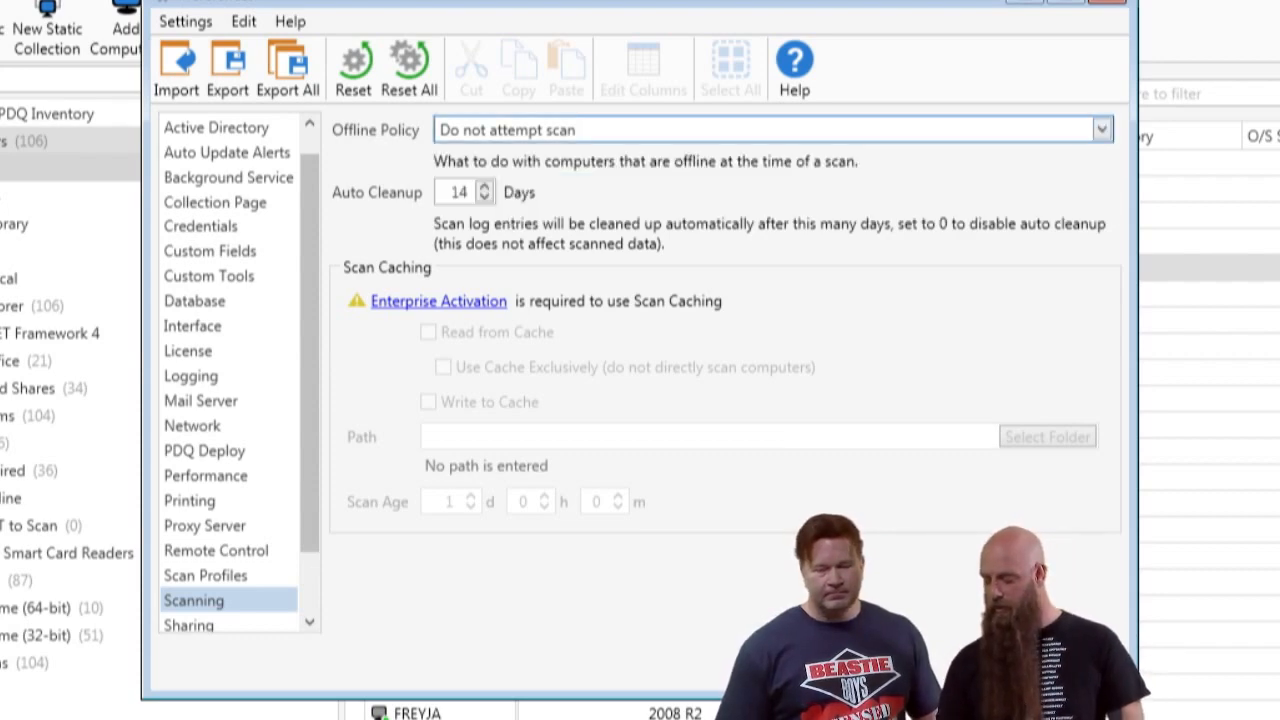
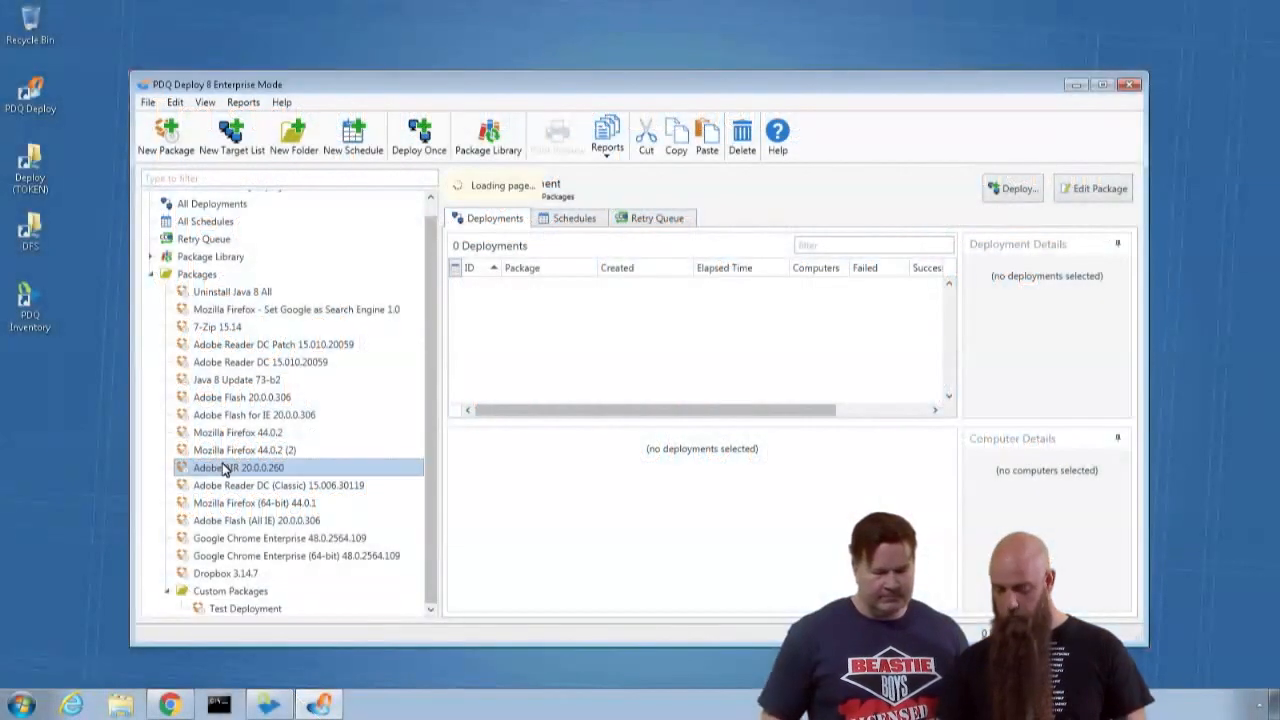
In PDQ Deploy, create a new schedule for the Adobe AIR 20.0.0.260 package and name it Adobe AIR
{"action": "left_click", "coordinate": [228, 468]}
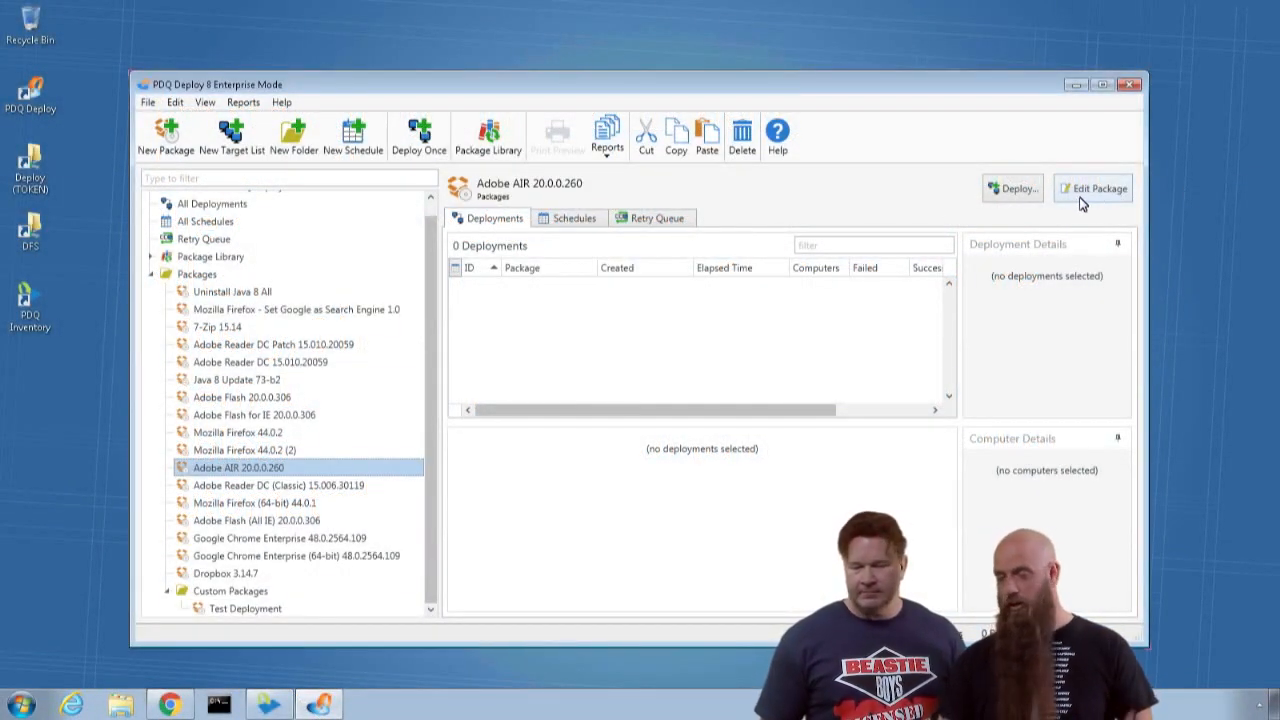
{"action": "left_click", "coordinate": [1018, 192]}
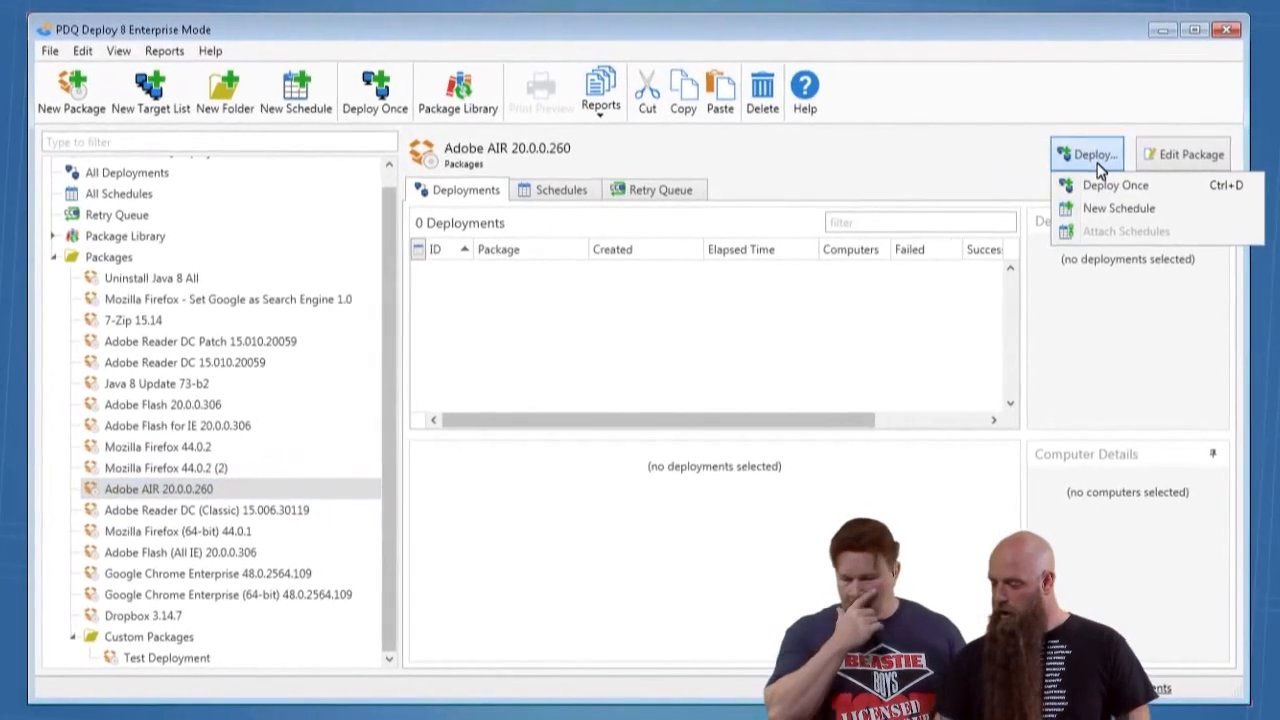
{"action": "left_click", "coordinate": [1100, 208]}
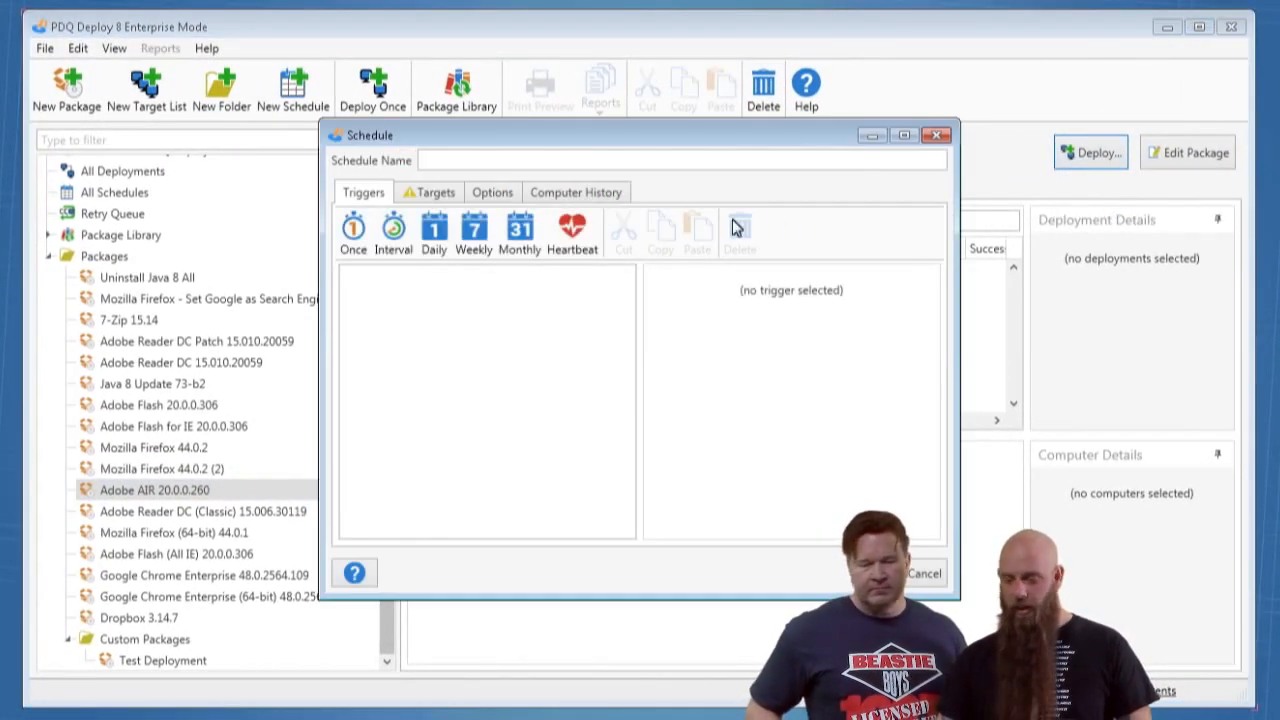
{"action": "left_click", "coordinate": [449, 160]}
{"action": "type", "text": "Adob"}
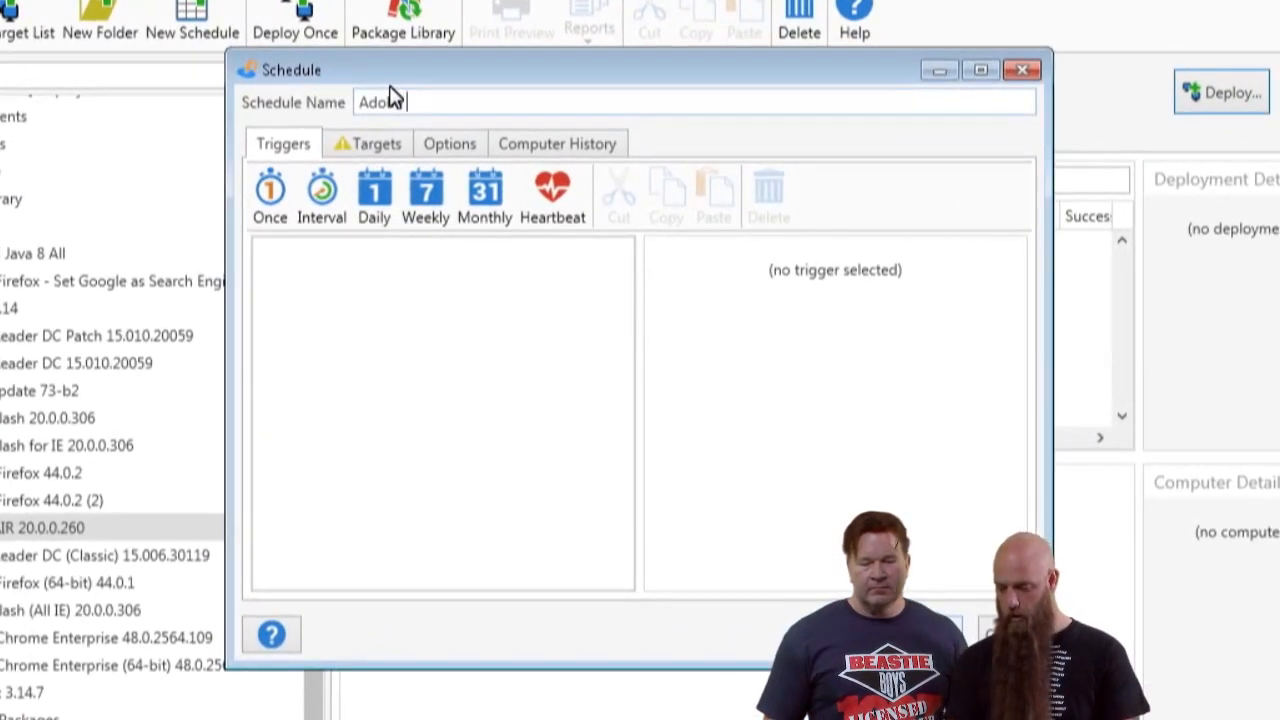
{"action": "type", "text": "e AIR"}
Link the schedule's targets to the PDQ Inventory collection Adobe AIR (Old) under Runtimes
{"action": "left_click", "coordinate": [374, 146]}
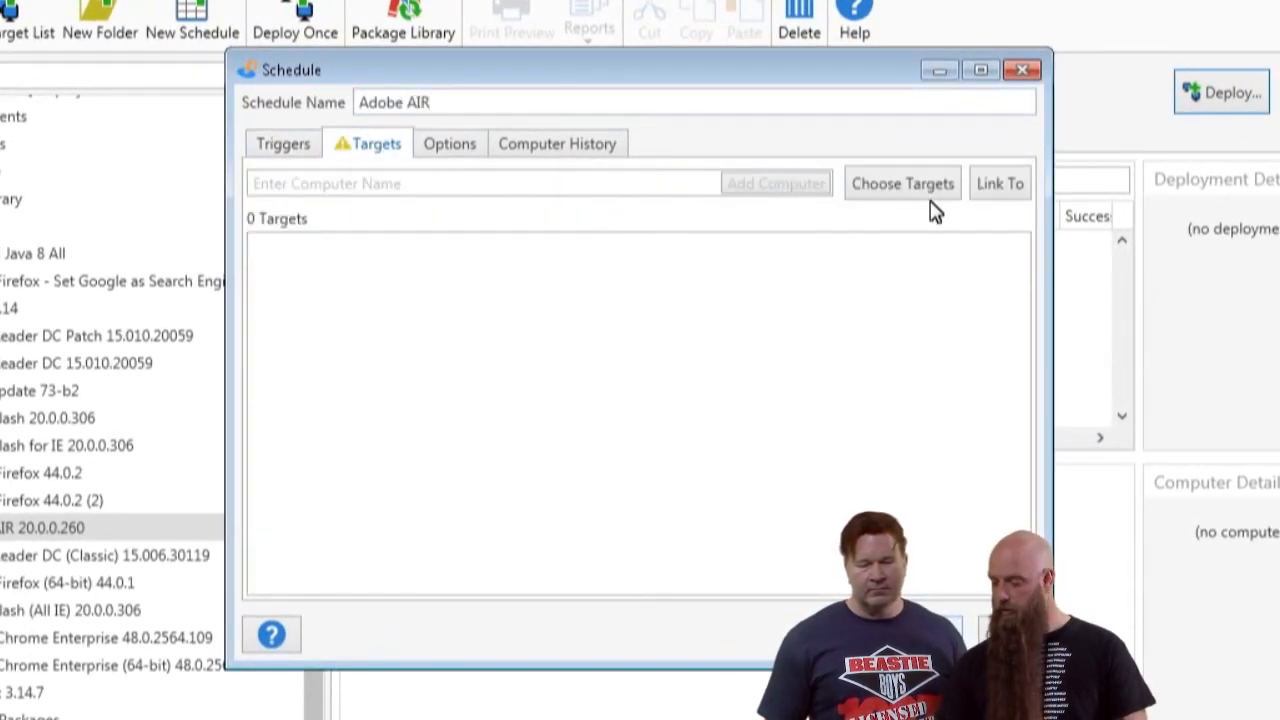
{"action": "left_click", "coordinate": [1003, 186]}
{"action": "left_click", "coordinate": [1006, 266]}
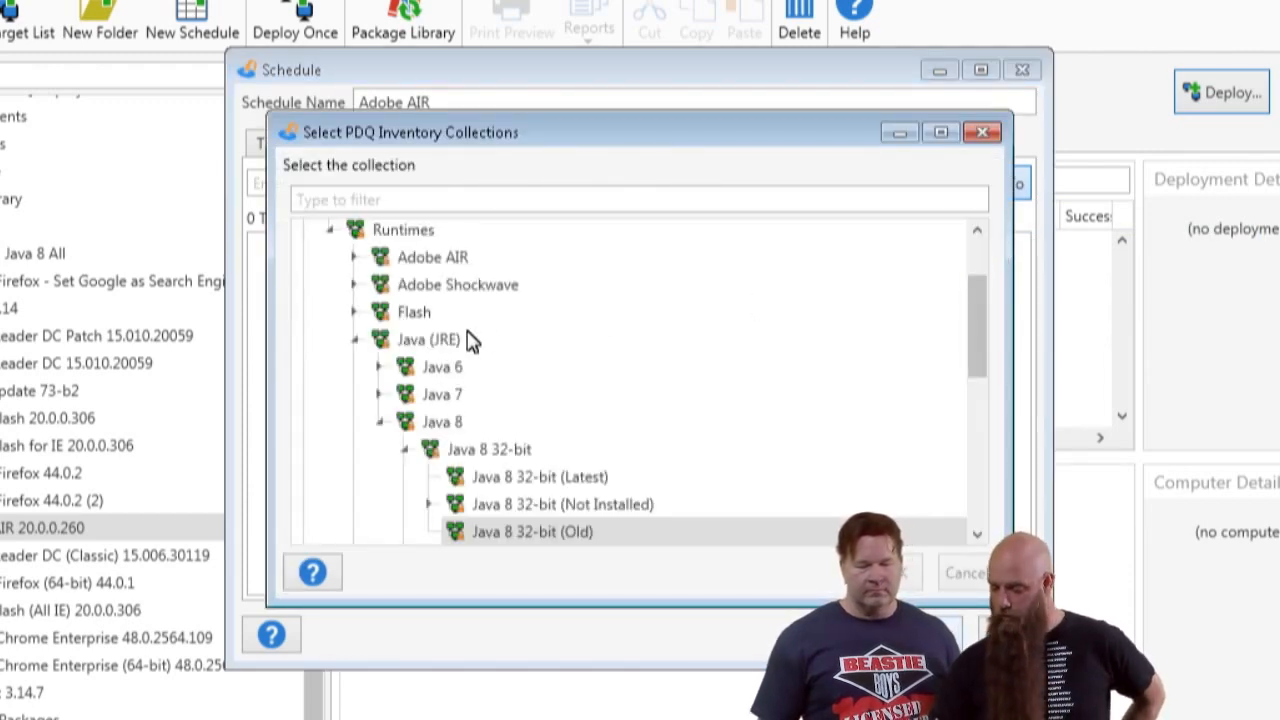
{"action": "left_click", "coordinate": [356, 258]}
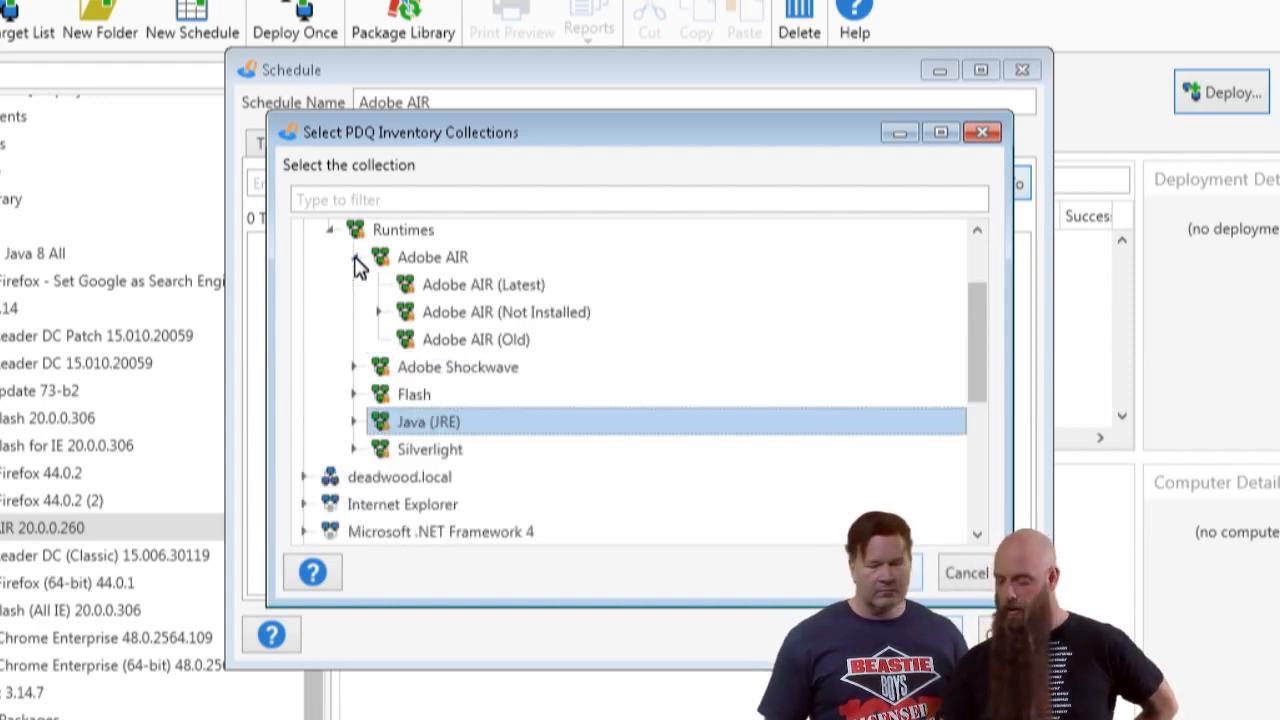
{"action": "left_click", "coordinate": [455, 340]}
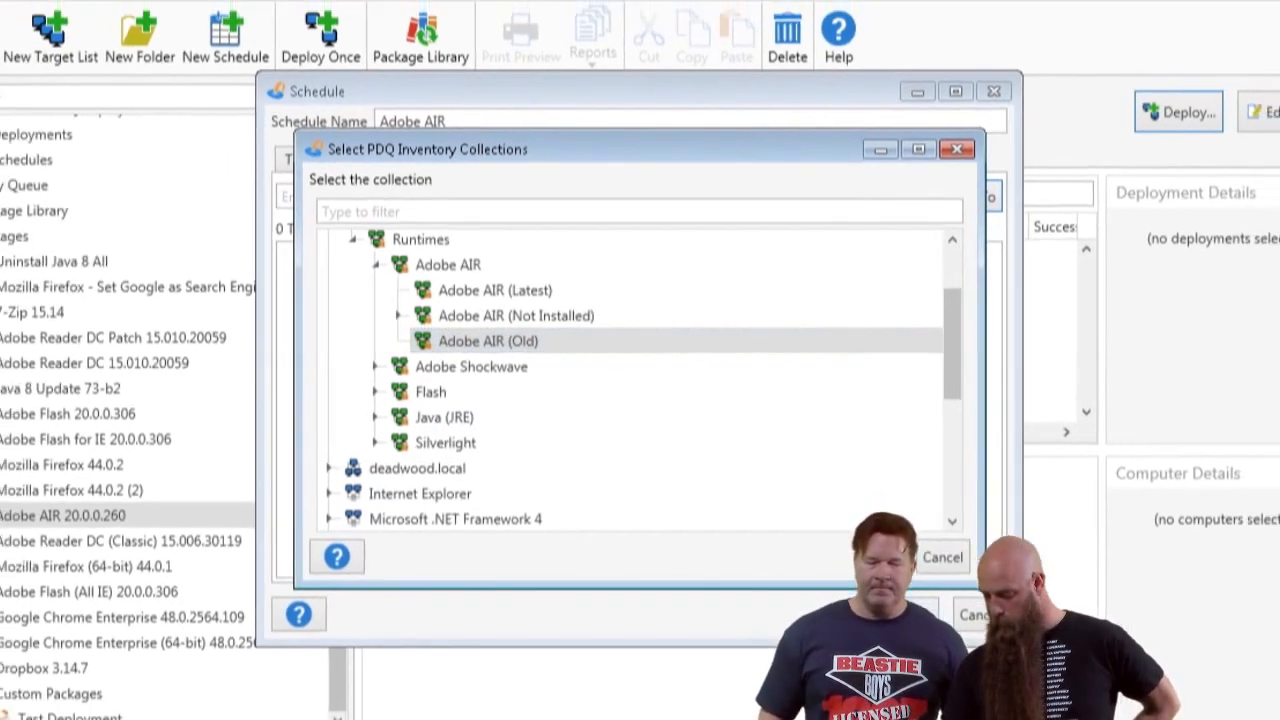
{"action": "left_click", "coordinate": [906, 584]}
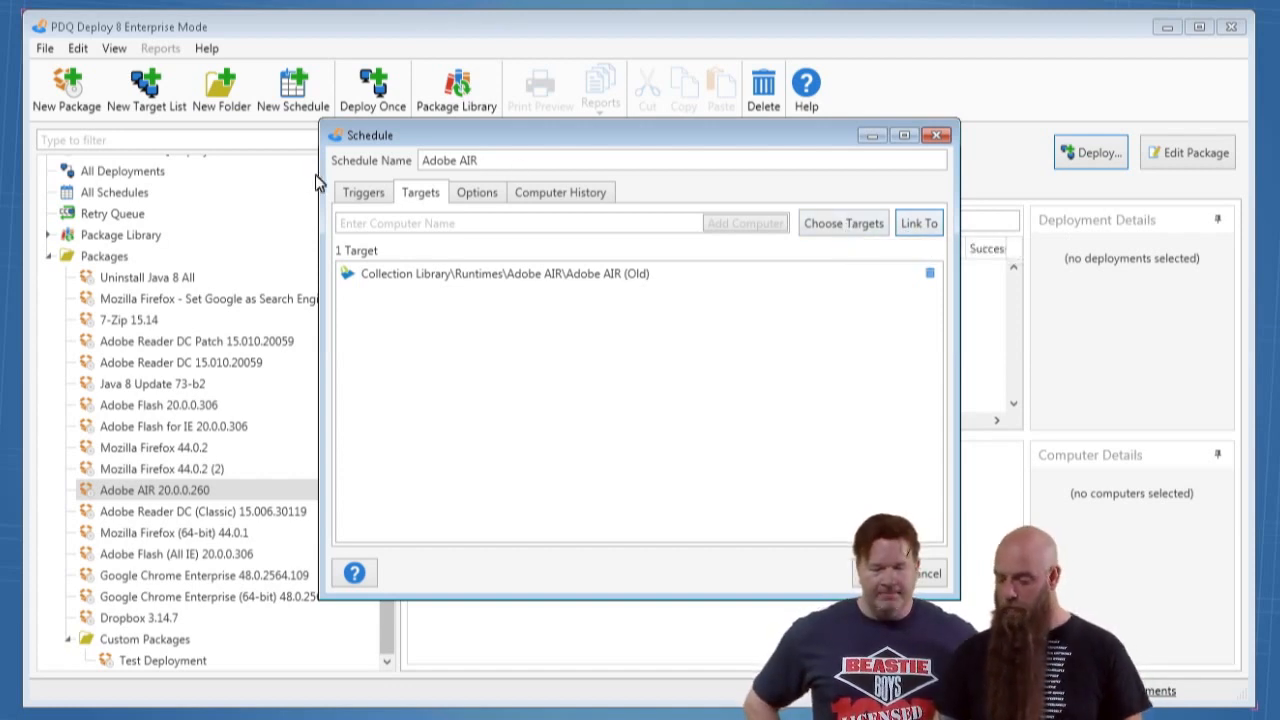
Add a daily trigger at 11:00 PM and a Heartbeat trigger to the Adobe AIR schedule
{"action": "left_click", "coordinate": [357, 194]}
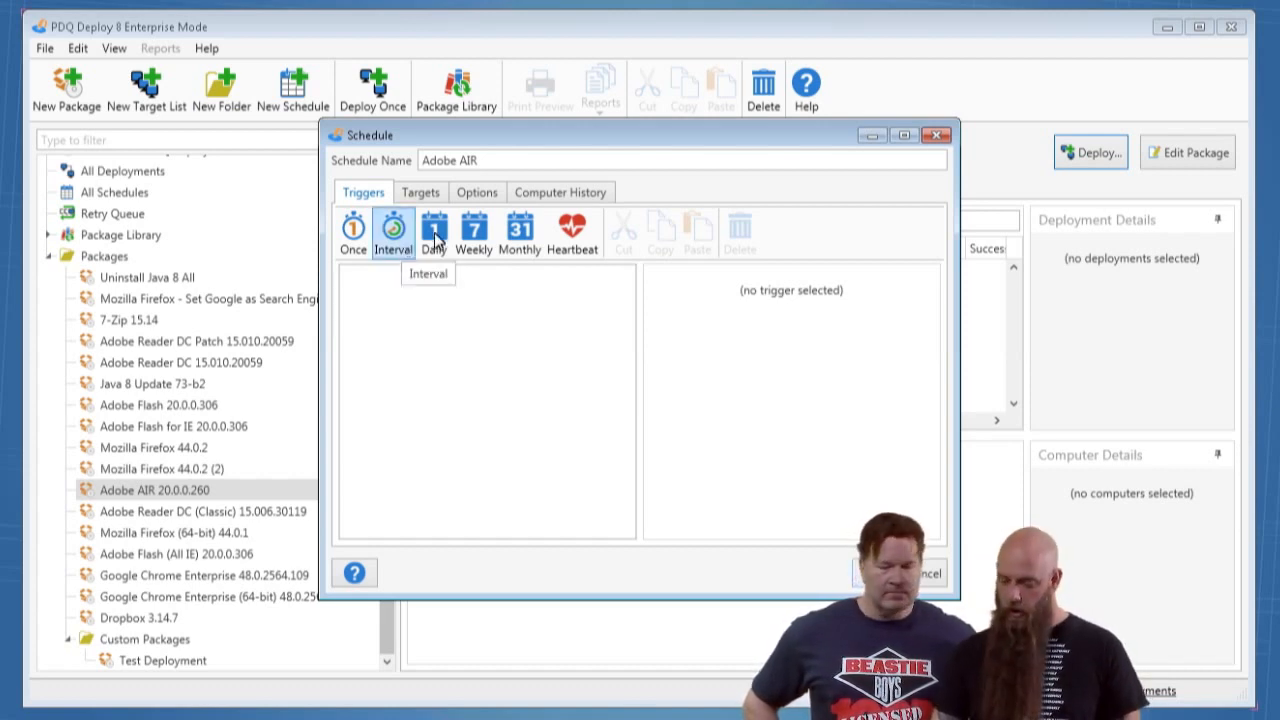
{"action": "left_click", "coordinate": [435, 237]}
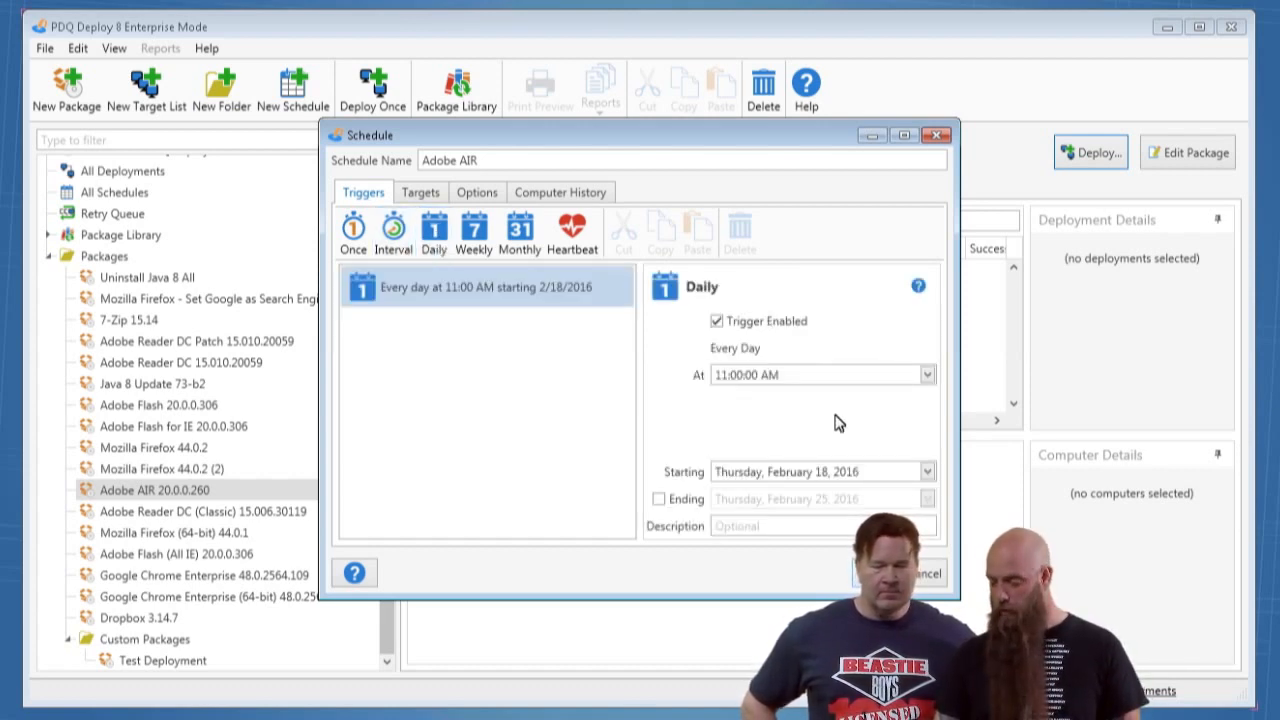
{"action": "left_click", "coordinate": [776, 382]}
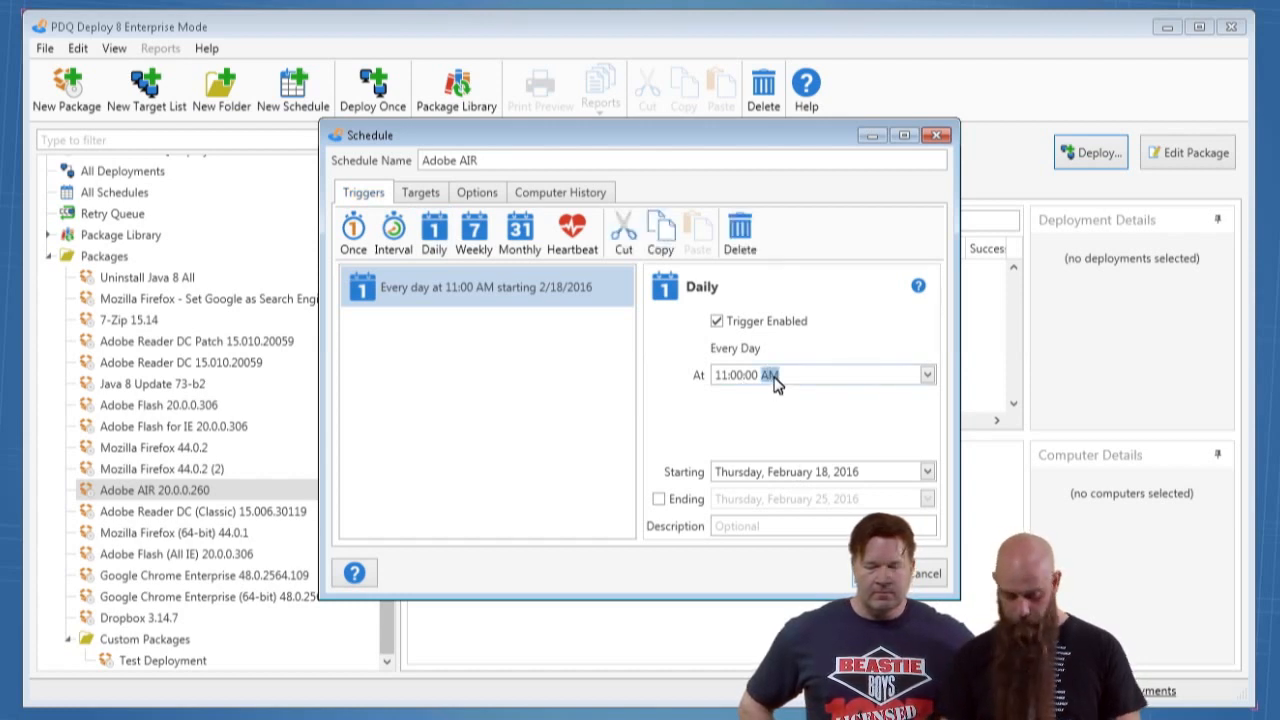
{"action": "key", "text": "p"}
{"action": "left_click", "coordinate": [562, 232]}
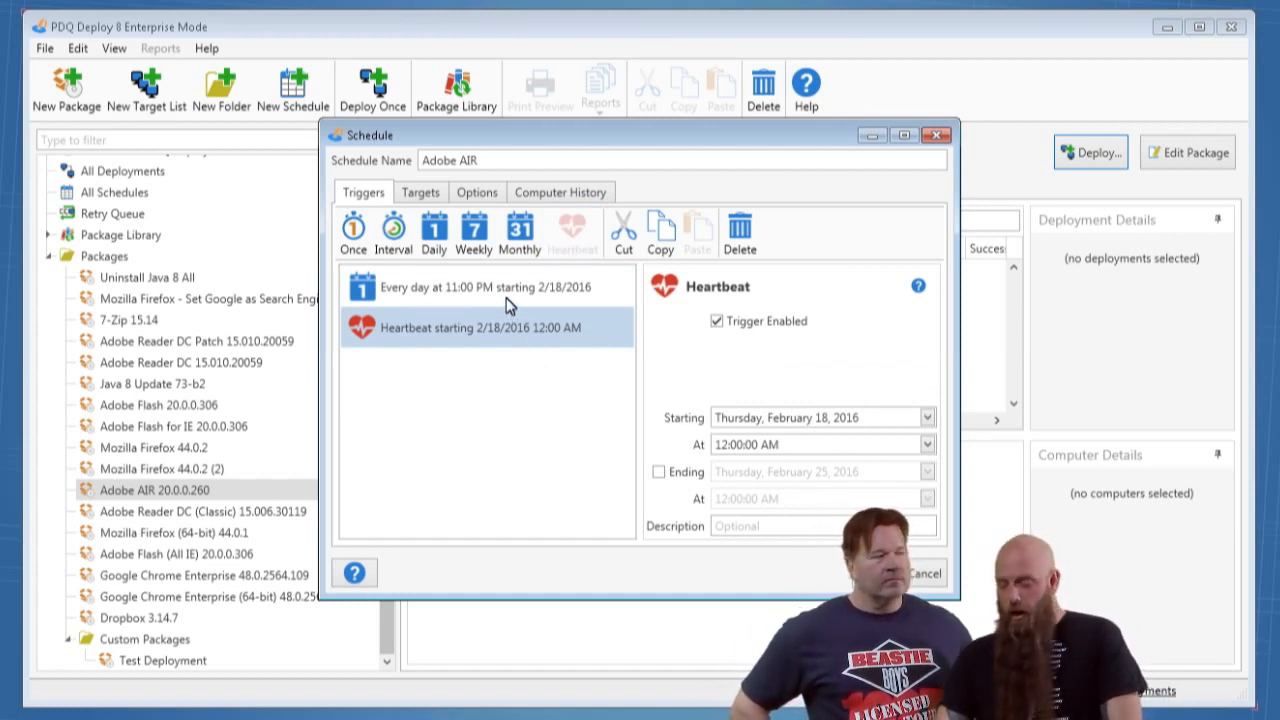
Review the Adobe AIR schedule's computer history and its option to stop deploying once computers succeed, then return to the triggers
{"action": "left_click", "coordinate": [533, 194]}
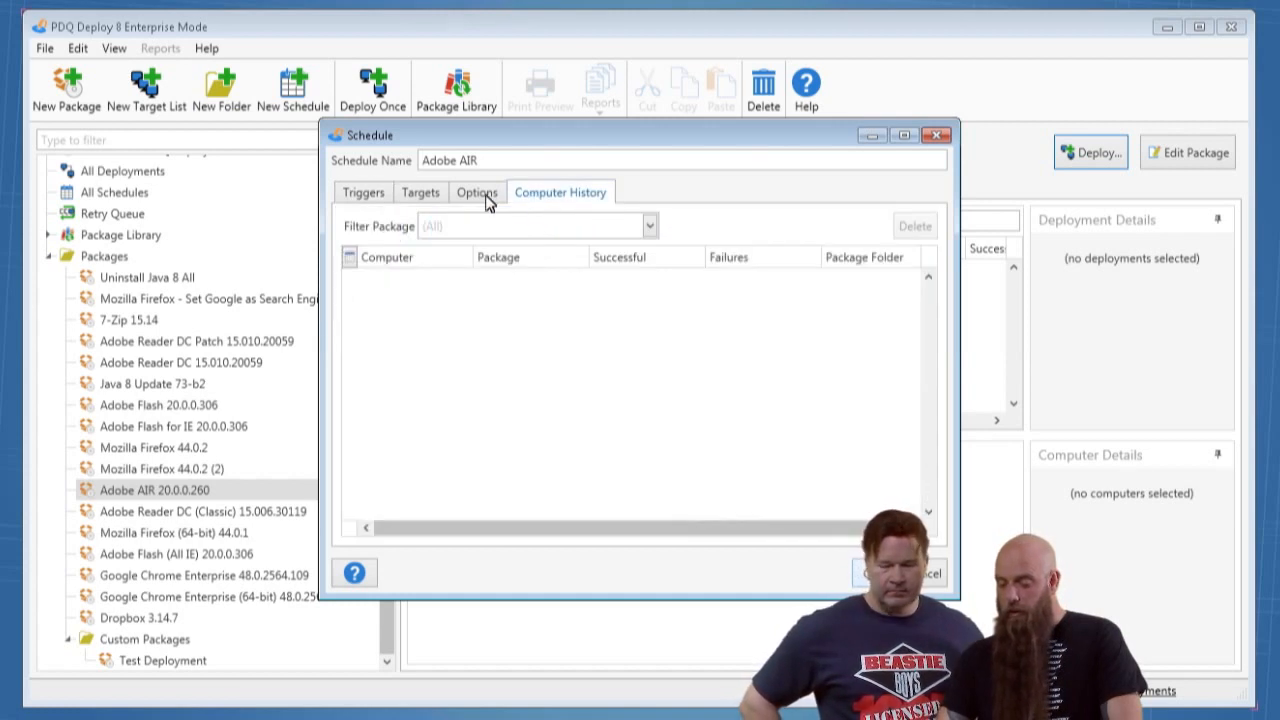
{"action": "left_click", "coordinate": [487, 196]}
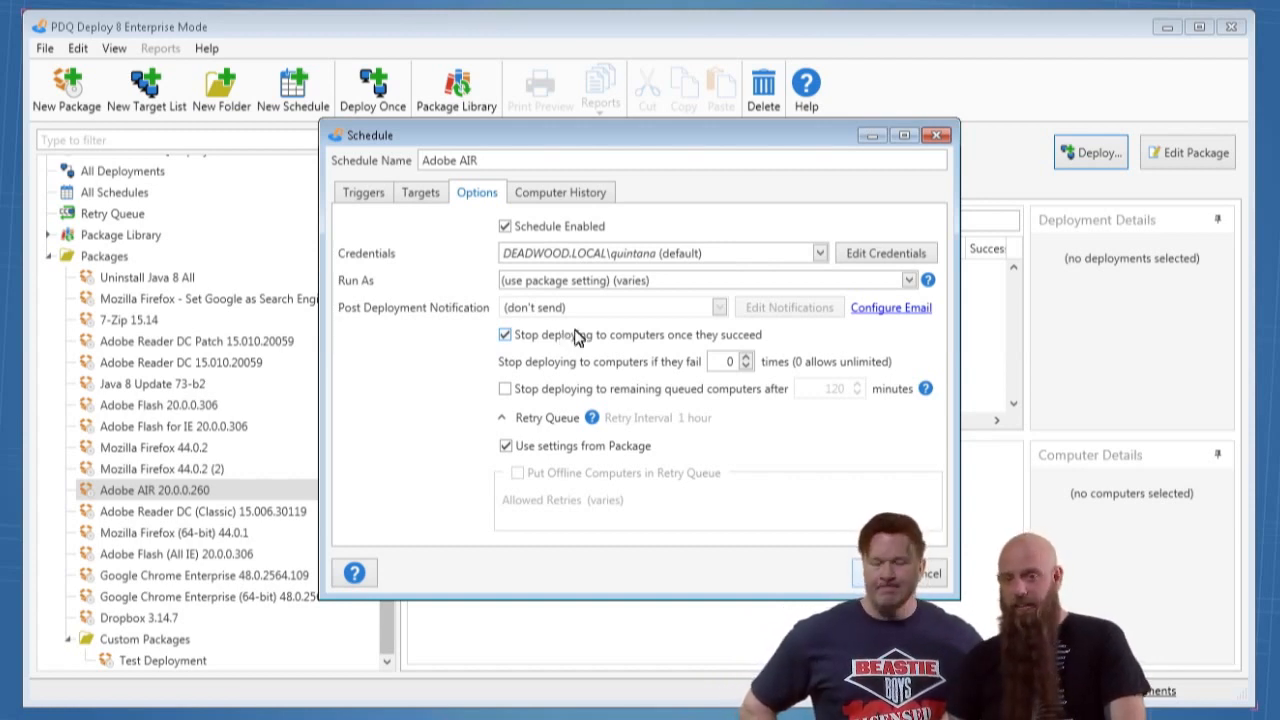
{"action": "left_click", "coordinate": [370, 200]}
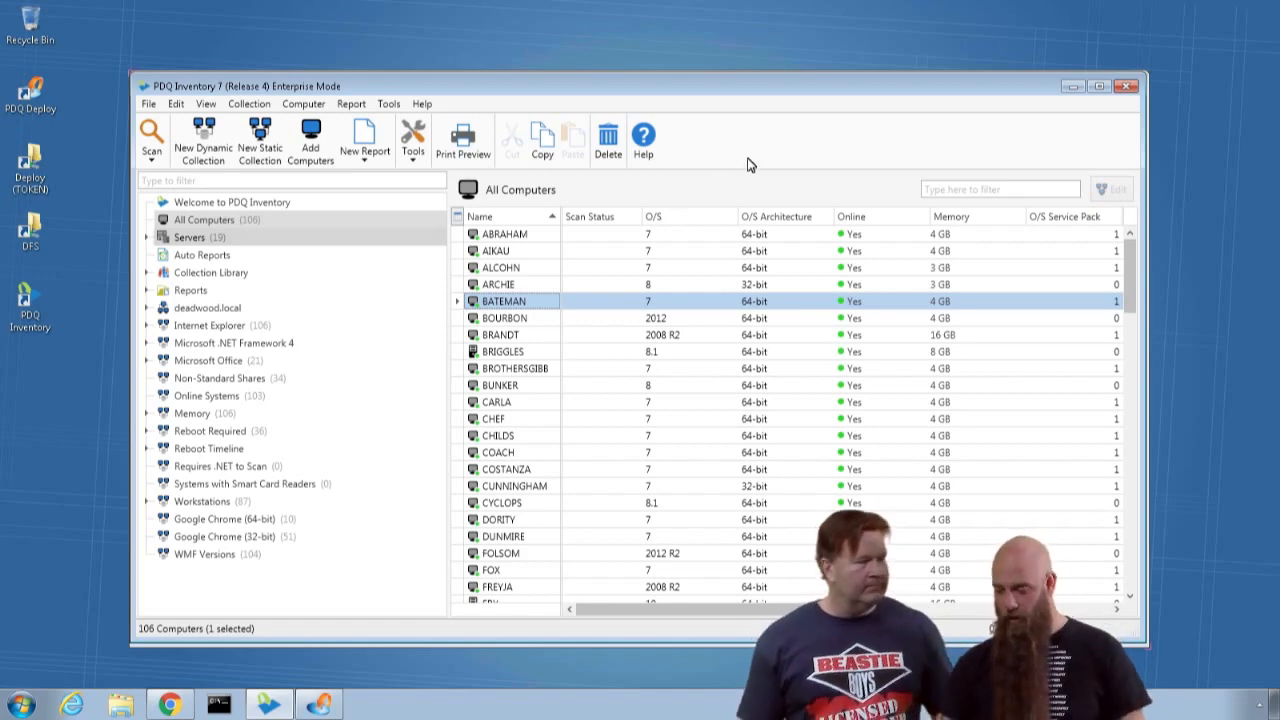
In PDQ Inventory, examine the Auto Heartbeat settings in the Network preferences, then close the preferences
{"action": "key", "text": "ctrl+comma"}
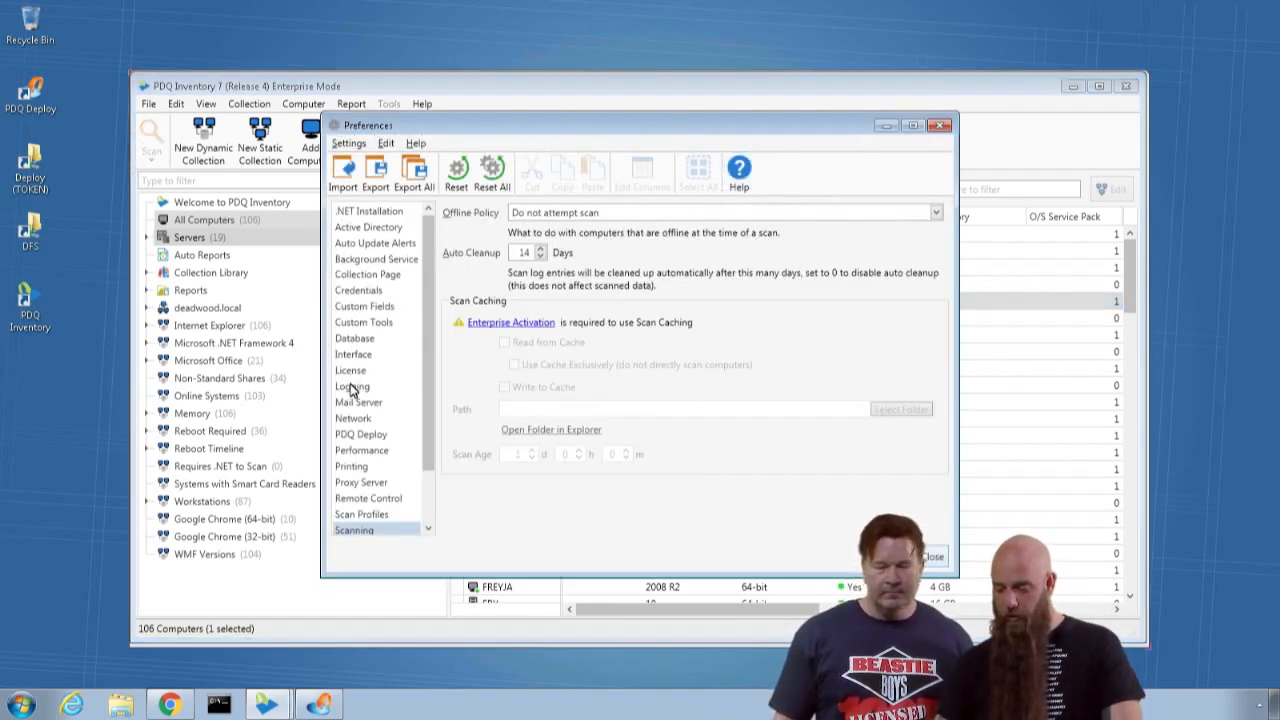
{"action": "left_click", "coordinate": [354, 418]}
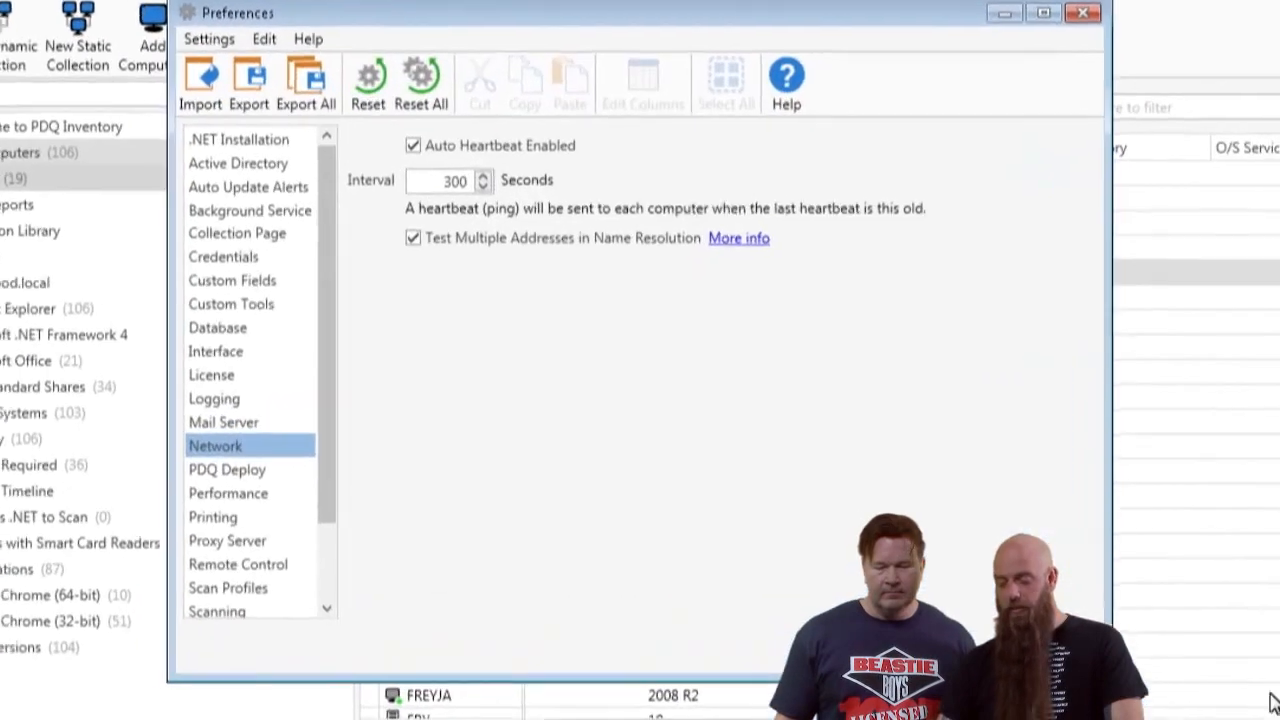
{"action": "left_click", "coordinate": [932, 557]}
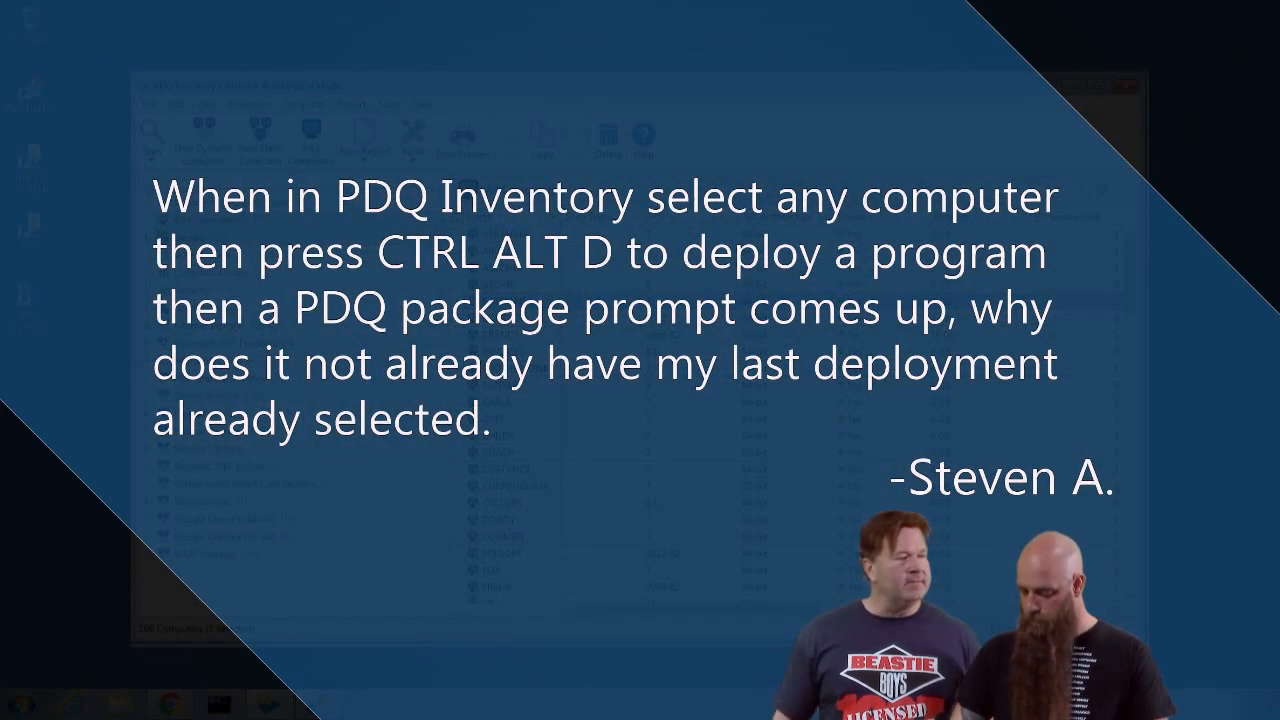
{"action": "key", "text": "ctrl+alt+d"}
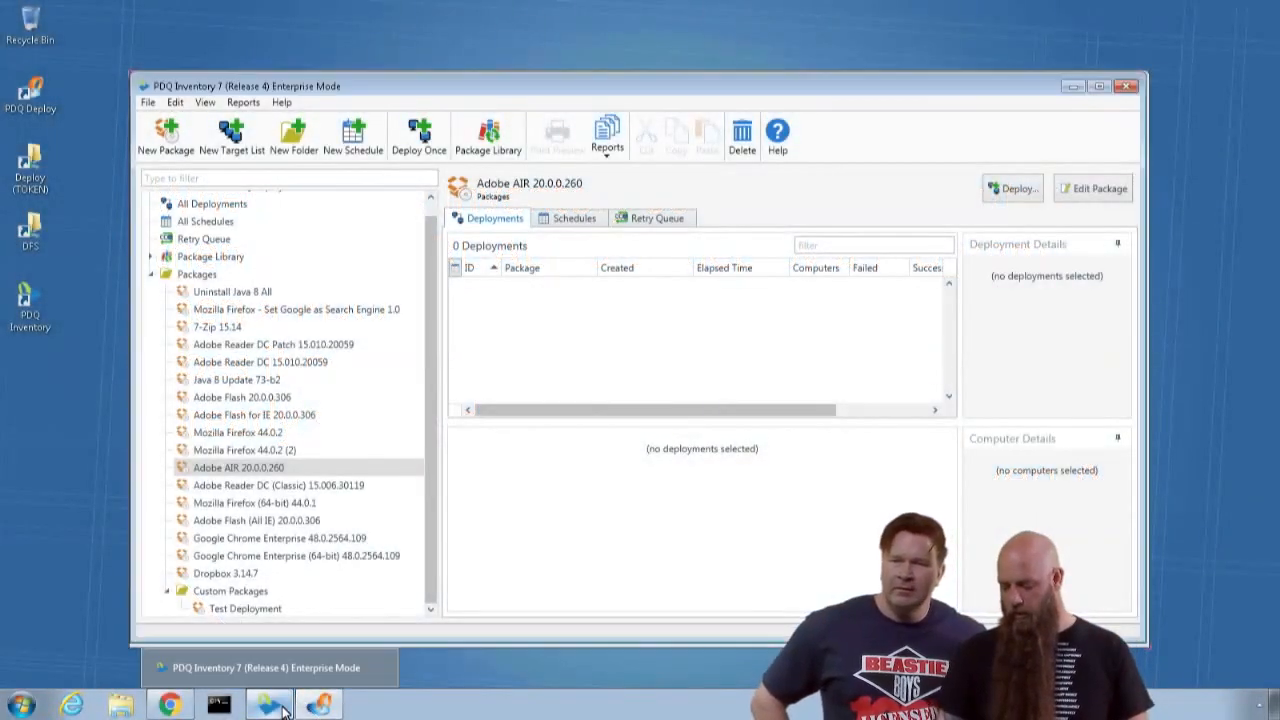
Switch to PDQ Inventory, select the computer BATEMAN and deploy the custom package Test Deployment to it immediately
{"action": "left_click", "coordinate": [282, 705]}
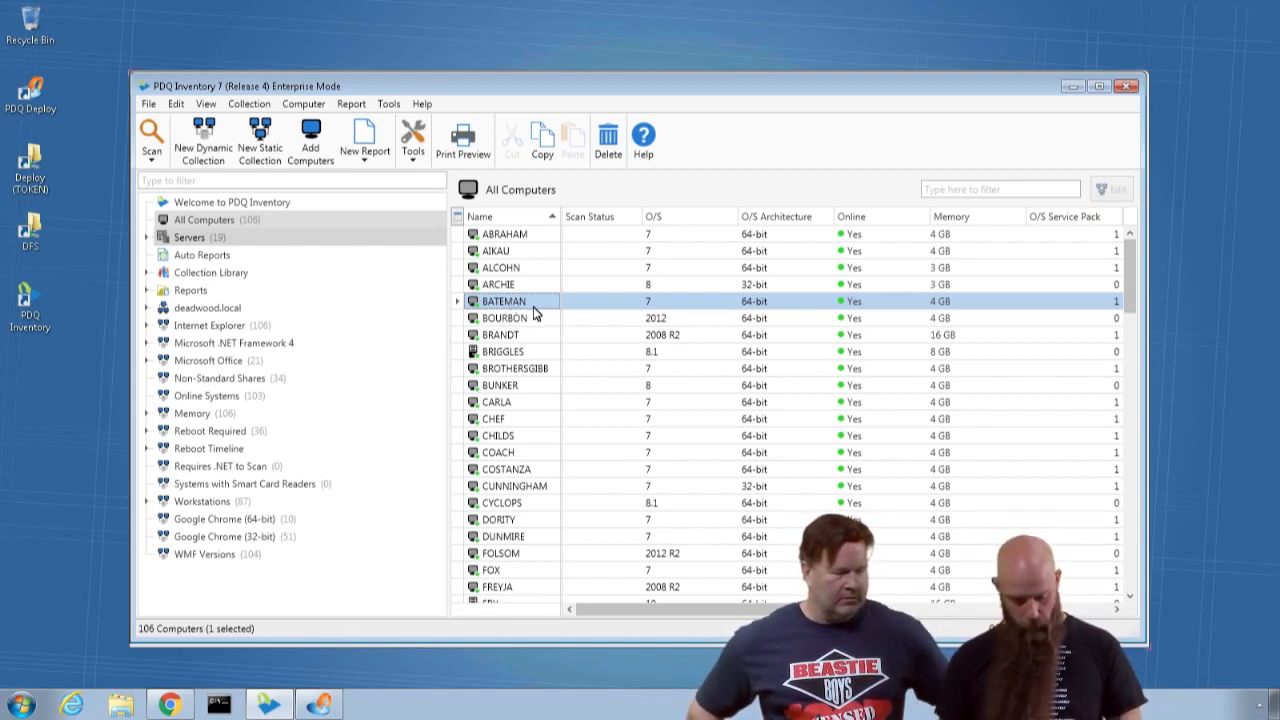
{"action": "key", "text": "ctrl+d"}
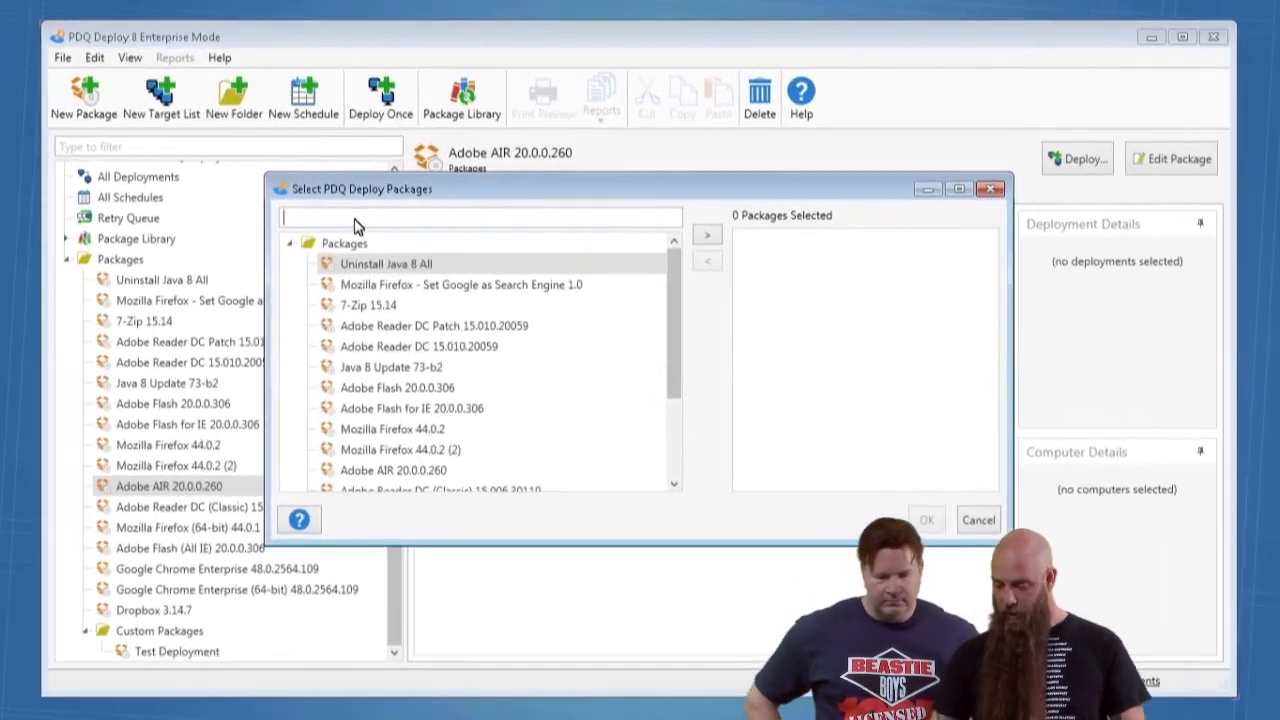
{"action": "left_click", "coordinate": [396, 240]}
{"action": "type", "text": "test"}
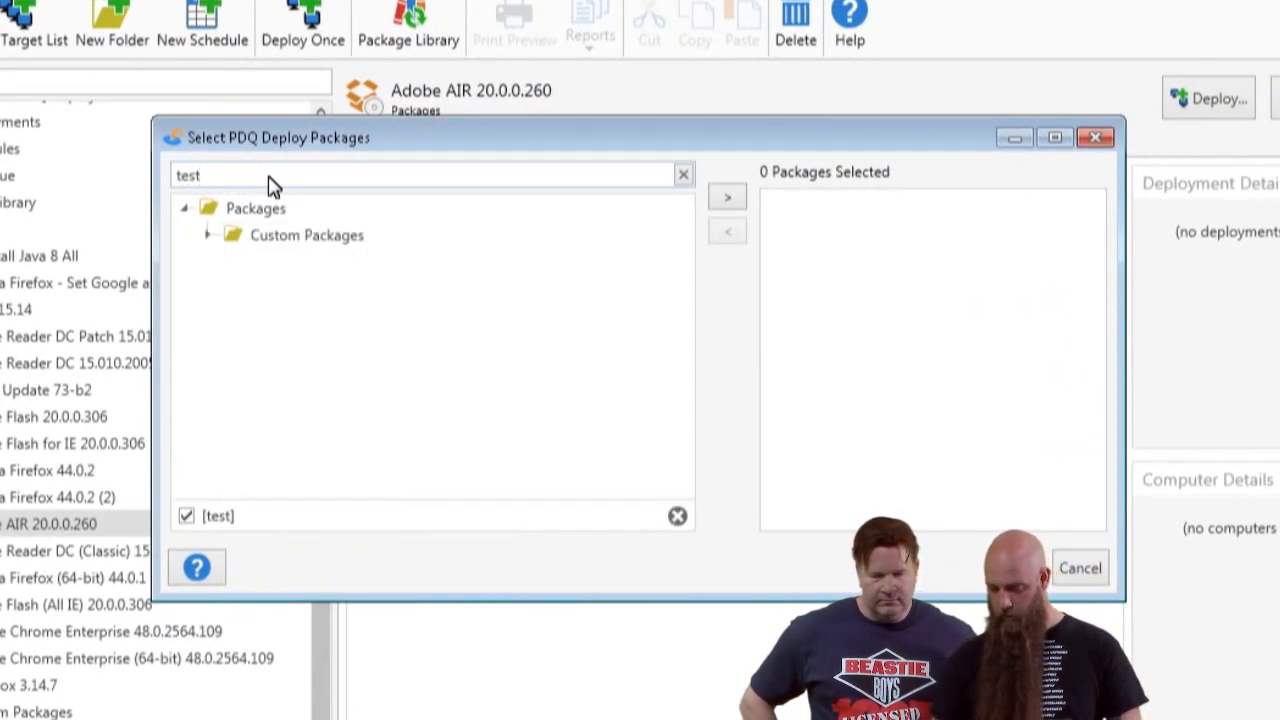
{"action": "left_click", "coordinate": [207, 236]}
{"action": "left_click", "coordinate": [312, 264]}
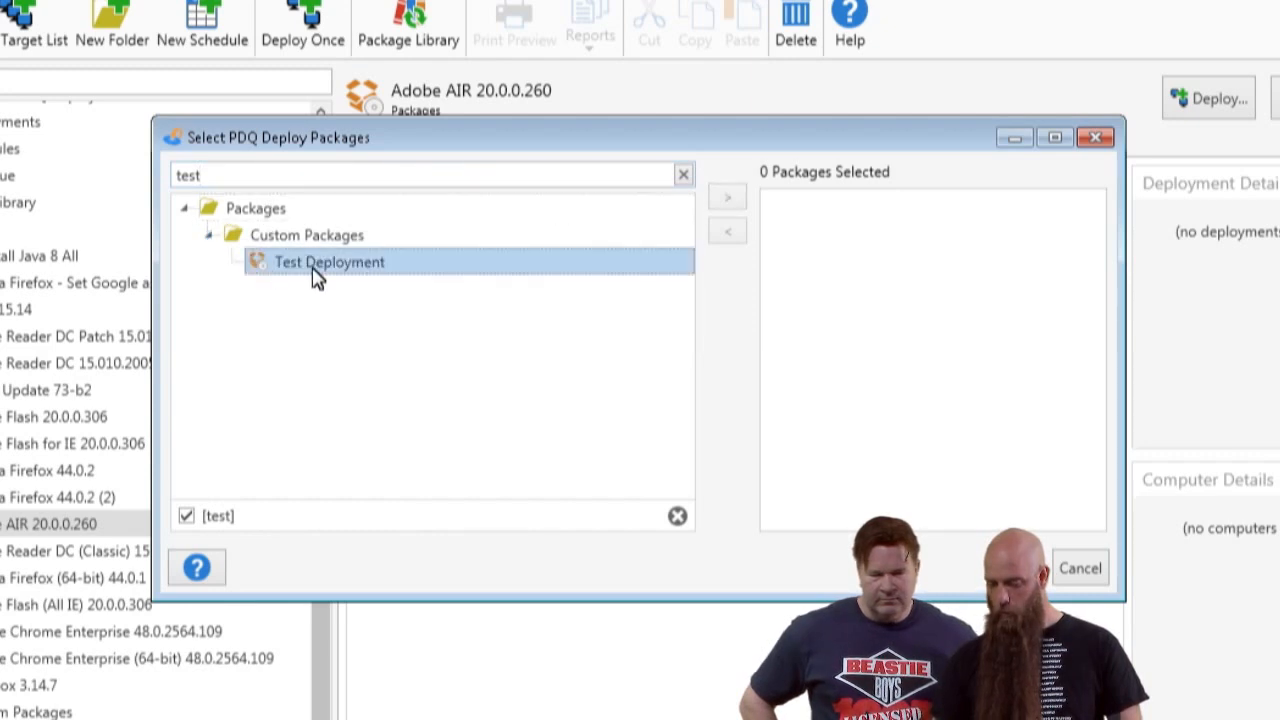
{"action": "left_click", "coordinate": [727, 197]}
{"action": "left_click", "coordinate": [1012, 568]}
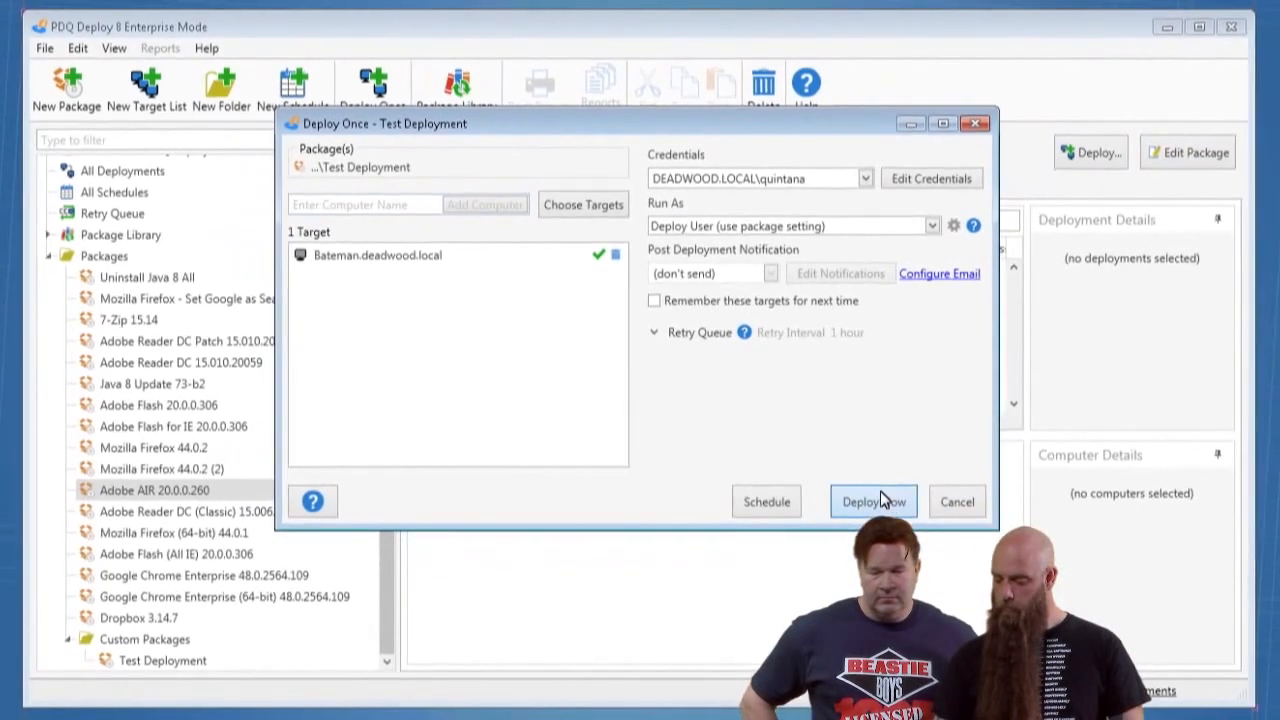
{"action": "left_click", "coordinate": [873, 501]}
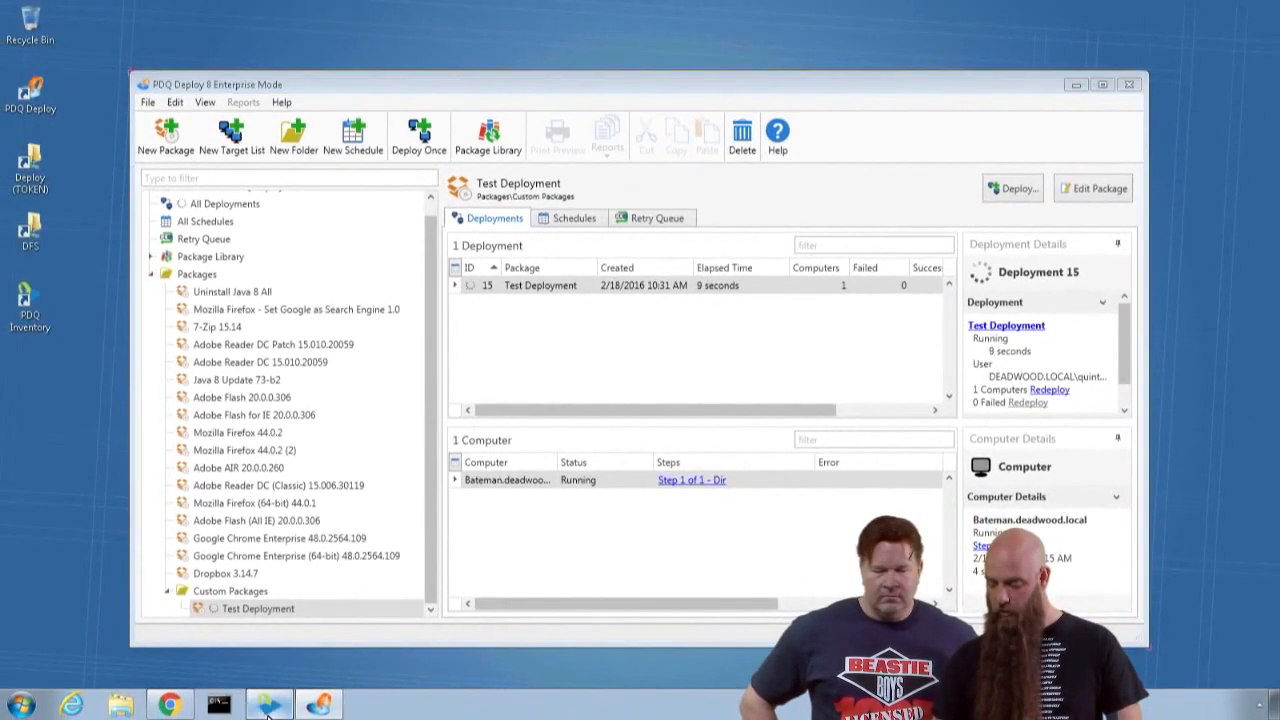
Return to PDQ Inventory, start a deployment for the computer CARLA, look through the package selection down to Test Deployment, then cancel
{"action": "left_click", "coordinate": [268, 706]}
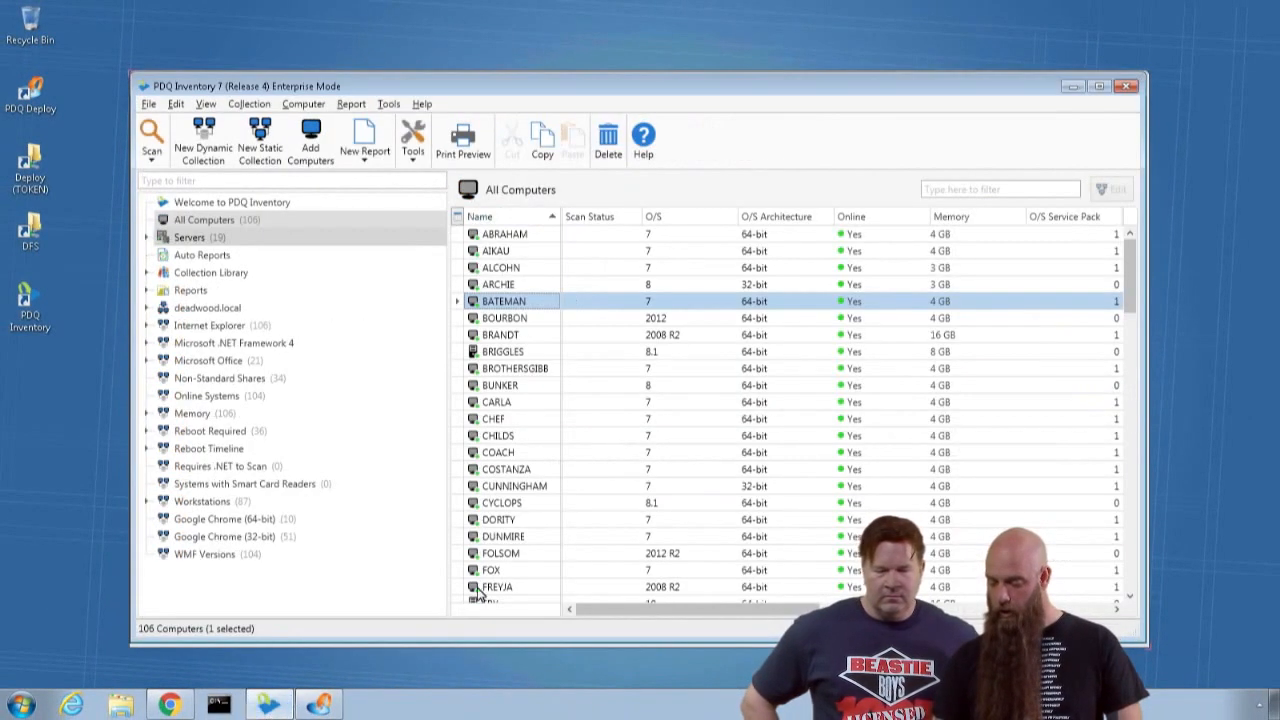
{"action": "left_click", "coordinate": [507, 402]}
{"action": "key", "text": "ctrl+d"}
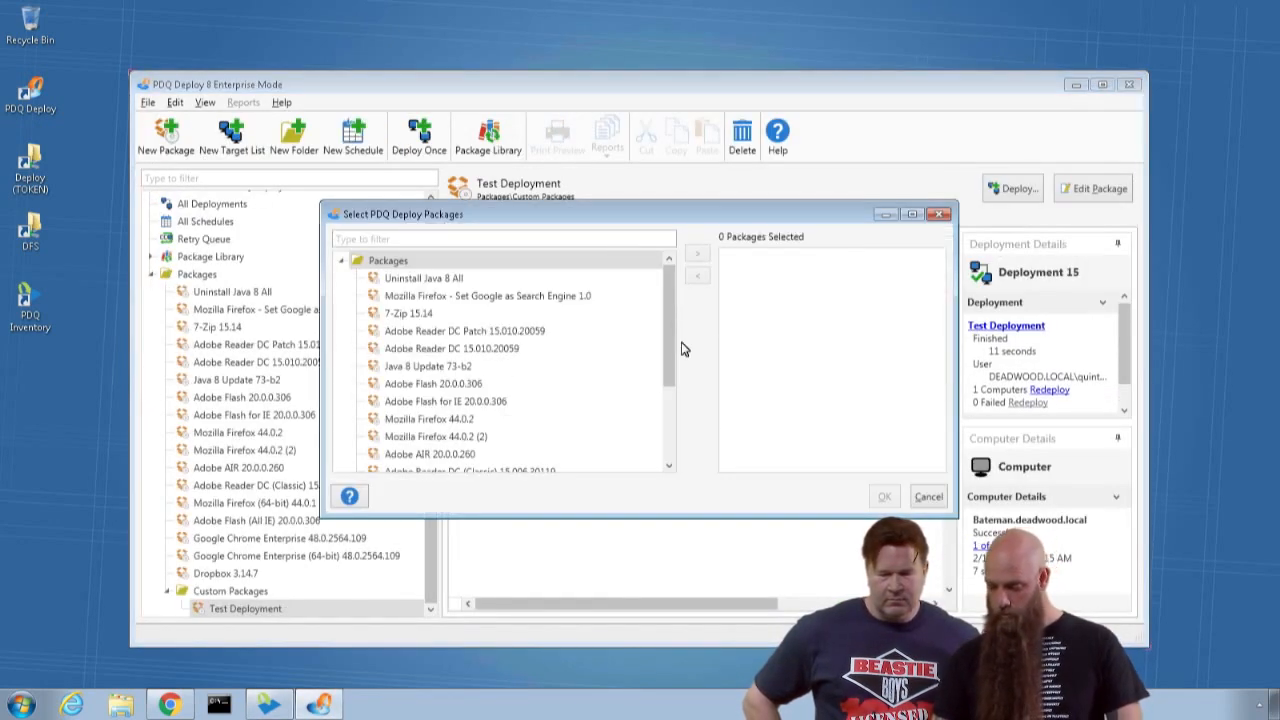
{"action": "scroll", "coordinate": [658, 390], "scroll_direction": "down", "scroll_amount": 2}
{"action": "scroll", "coordinate": [658, 390], "scroll_direction": "down", "scroll_amount": 2}
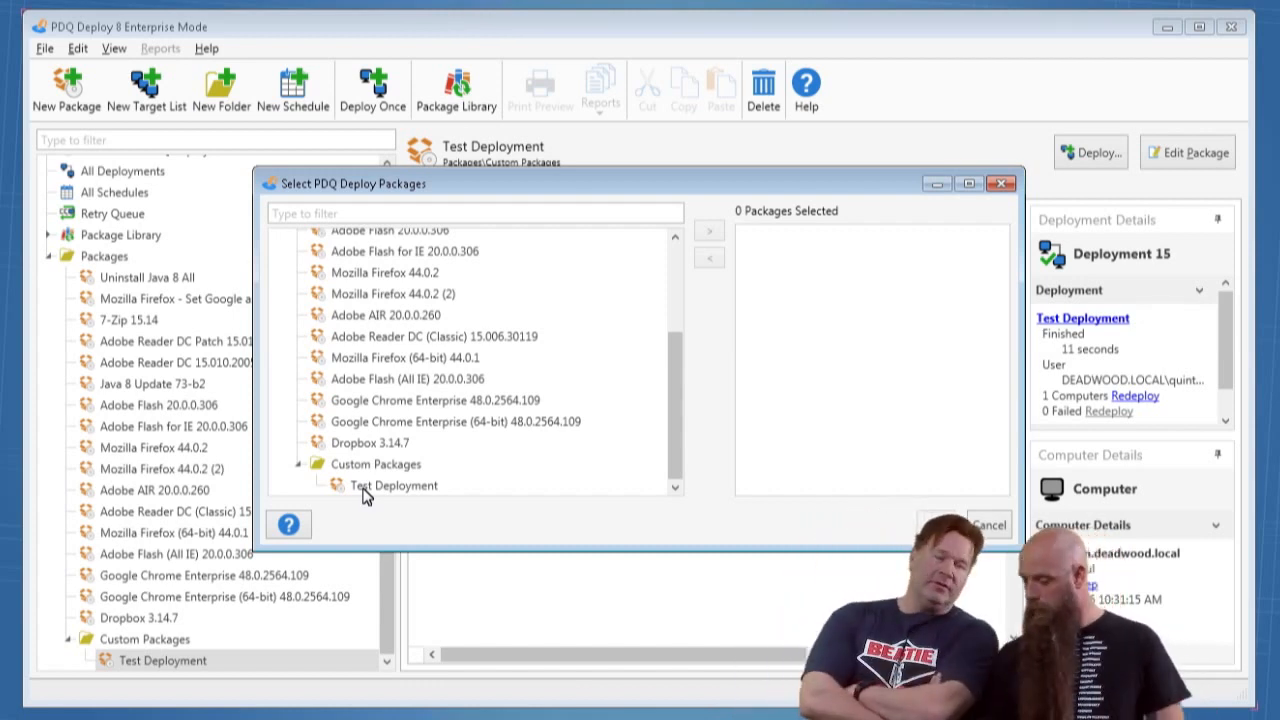
{"action": "left_click", "coordinate": [986, 525]}
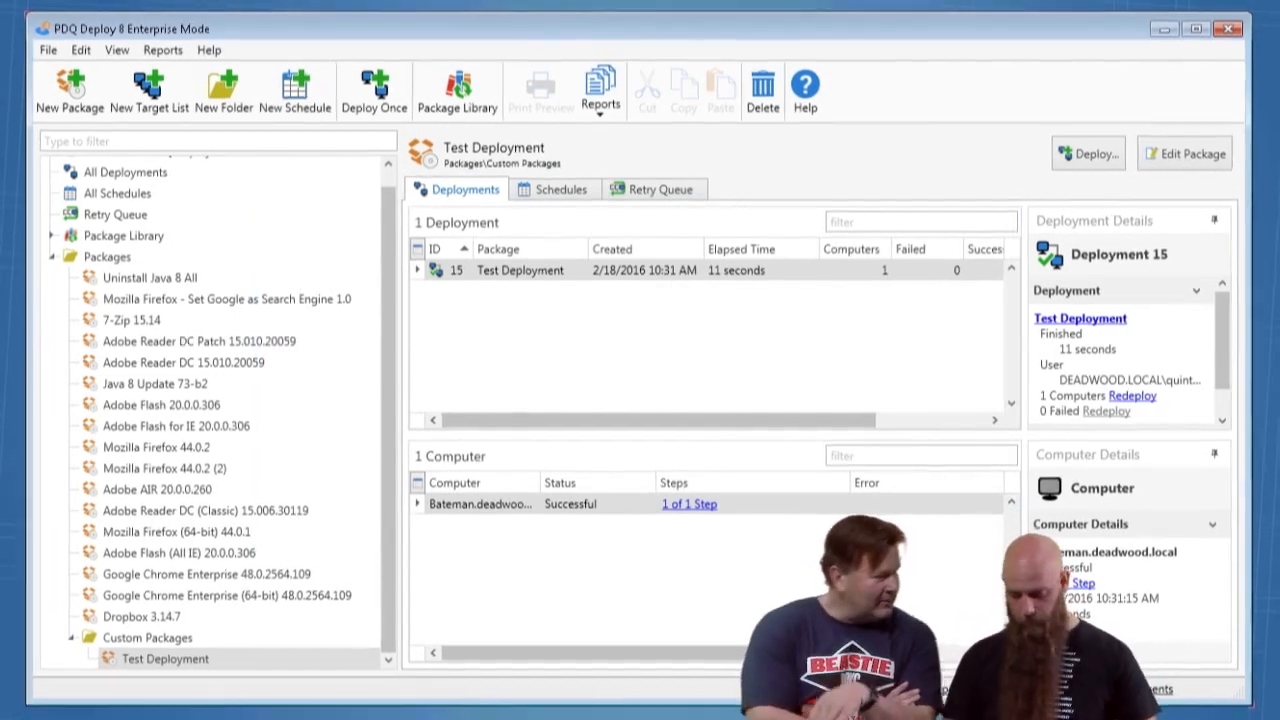
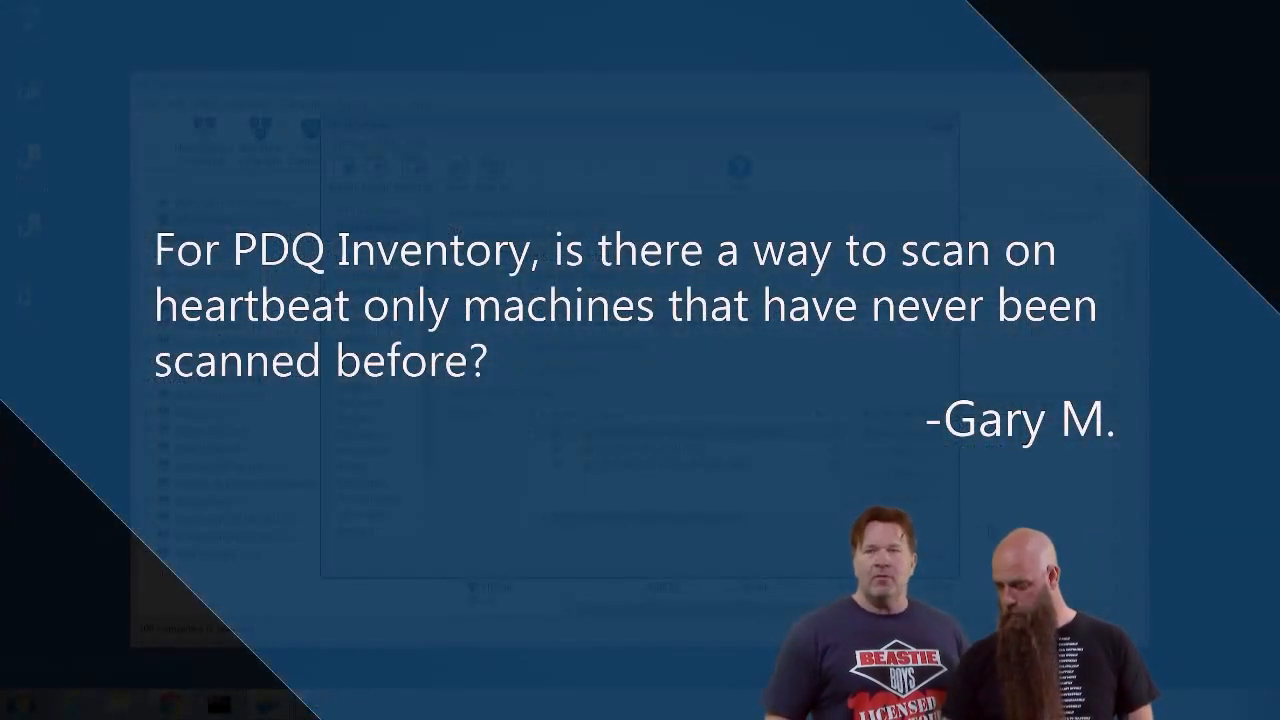
{"action": "left_click", "coordinate": [927, 563]}
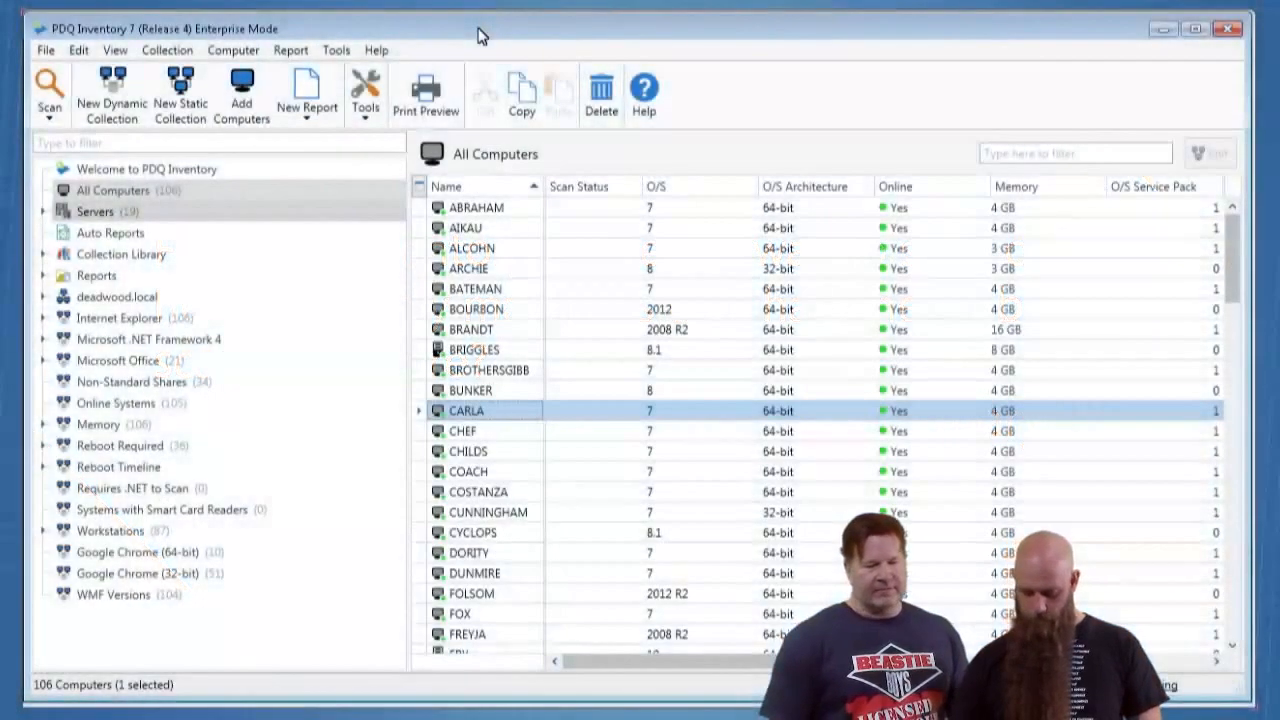
Open the Scan Profiles preferences and examine the triggers of the Standard scan profile, then close the profile
{"action": "key", "text": "ctrl+comma"}
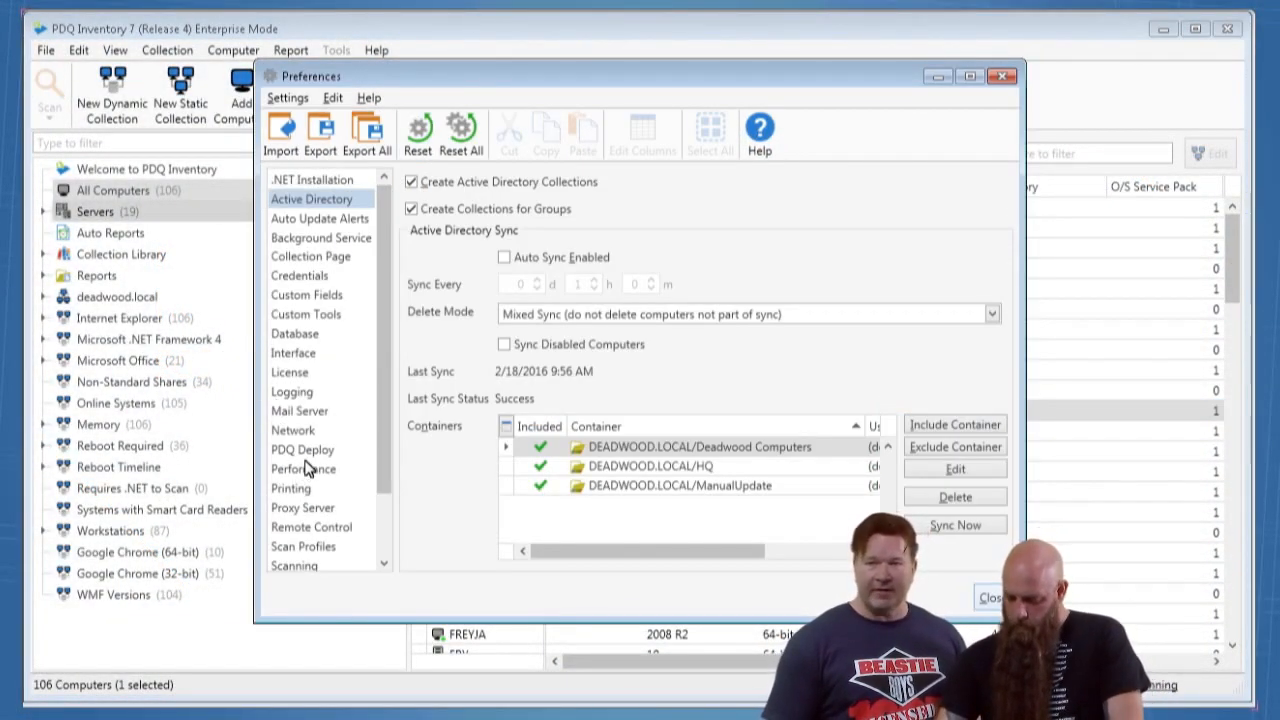
{"action": "left_click", "coordinate": [294, 547]}
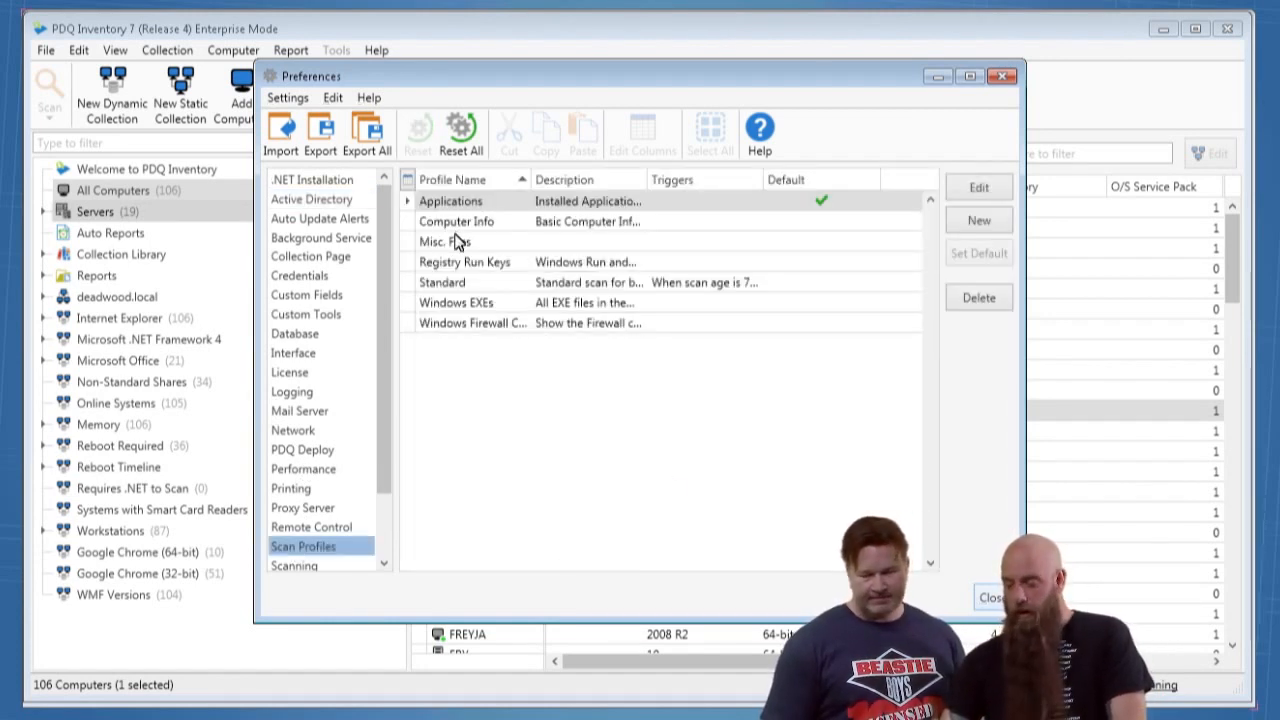
{"action": "left_click", "coordinate": [452, 284]}
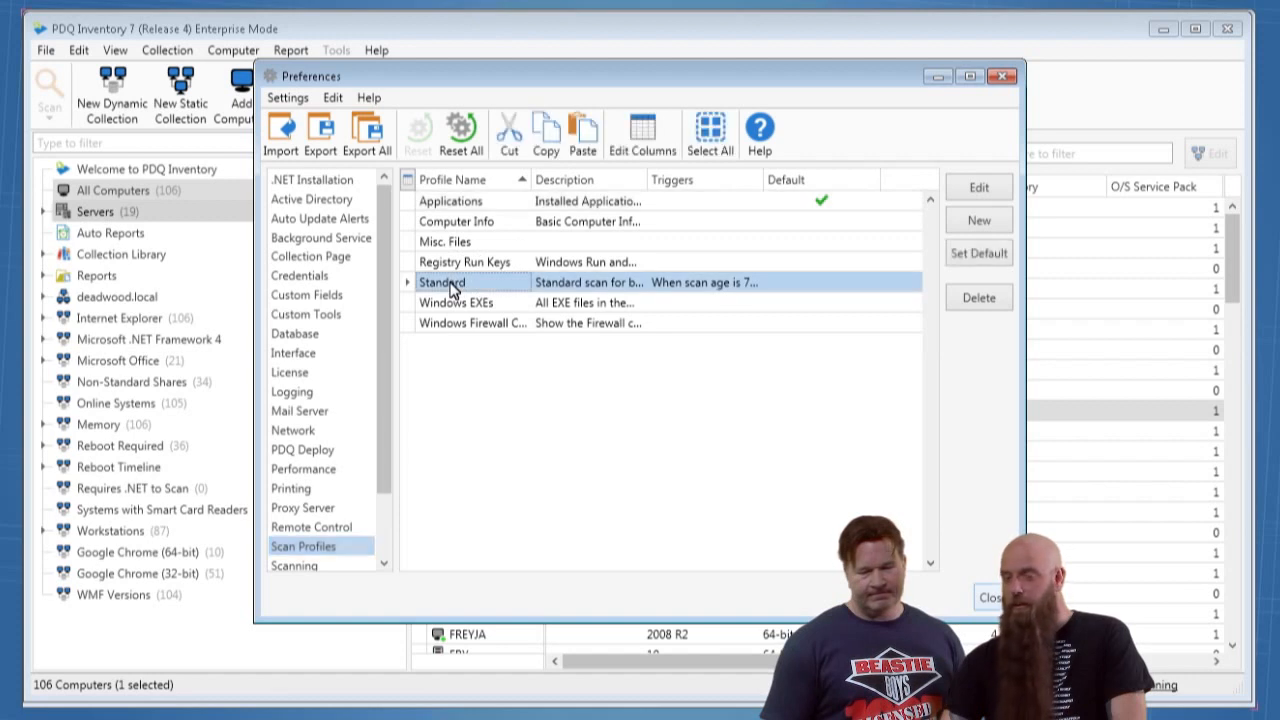
{"action": "double_click", "coordinate": [452, 284]}
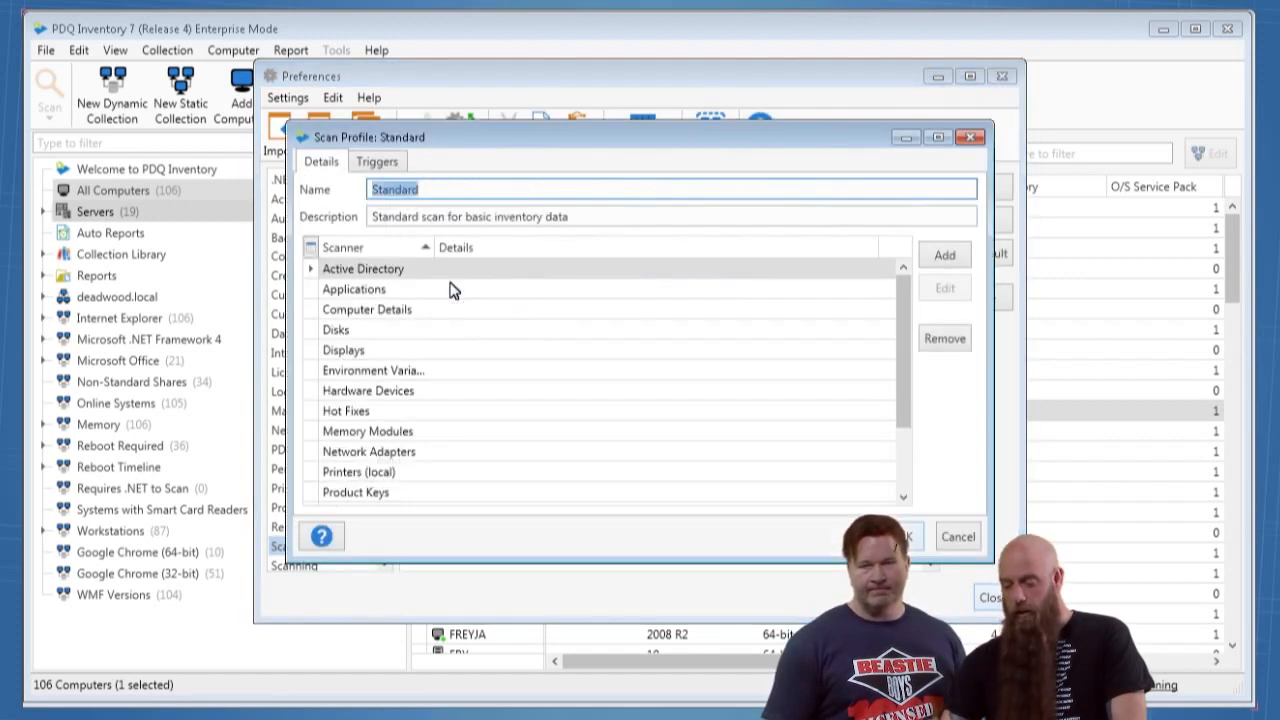
{"action": "left_click", "coordinate": [380, 163]}
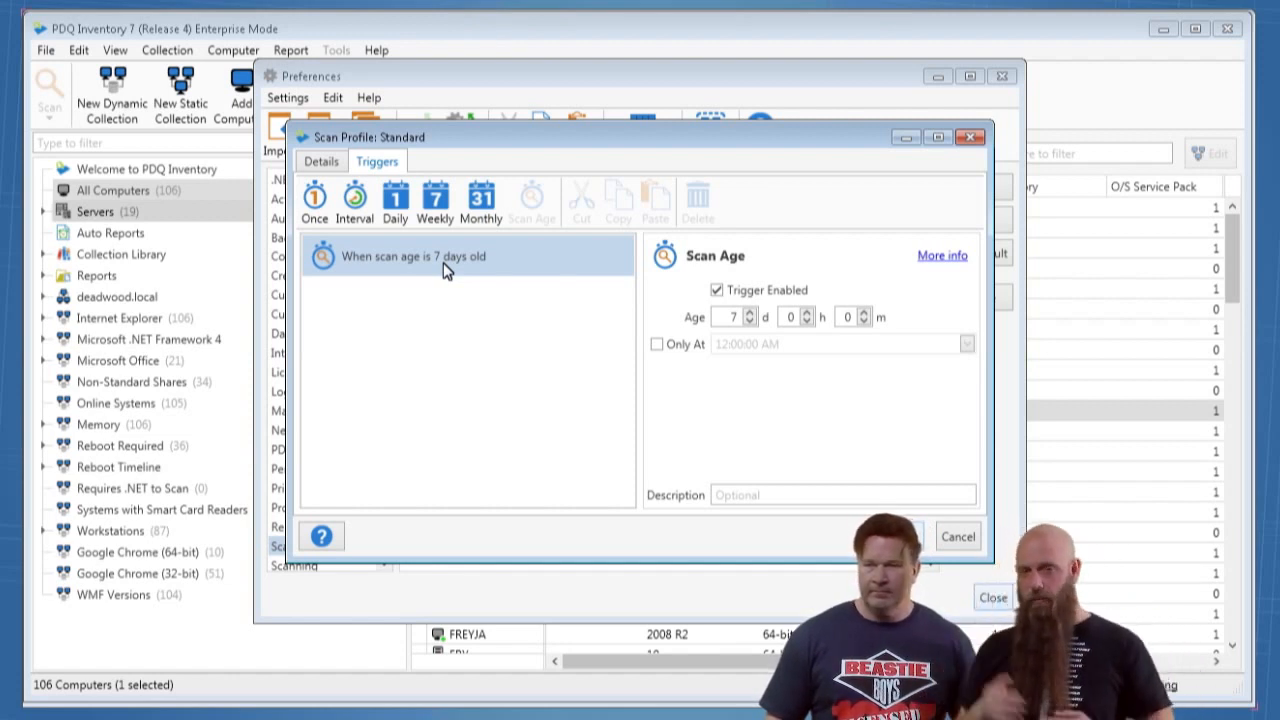
{"action": "left_click", "coordinate": [924, 545]}
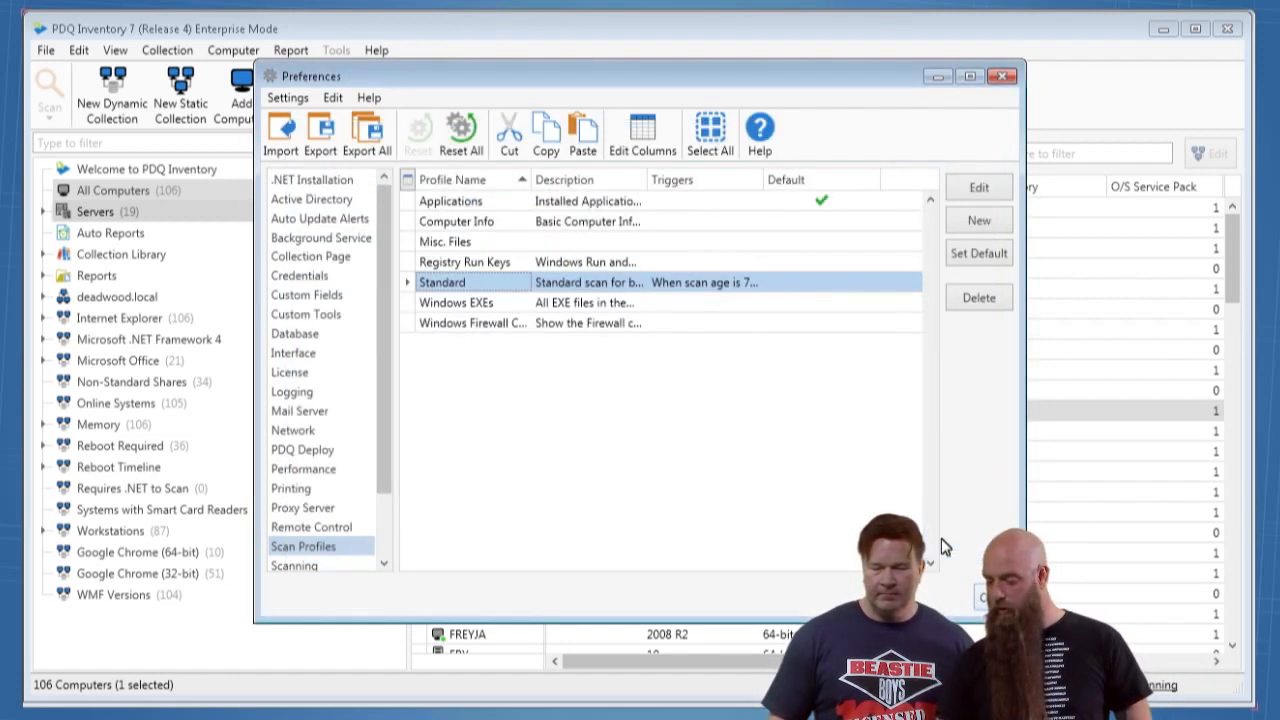
Add a Scan Age trigger of 4 days to the Computer Info scan profile, save it and close the preferences
{"action": "double_click", "coordinate": [461, 224]}
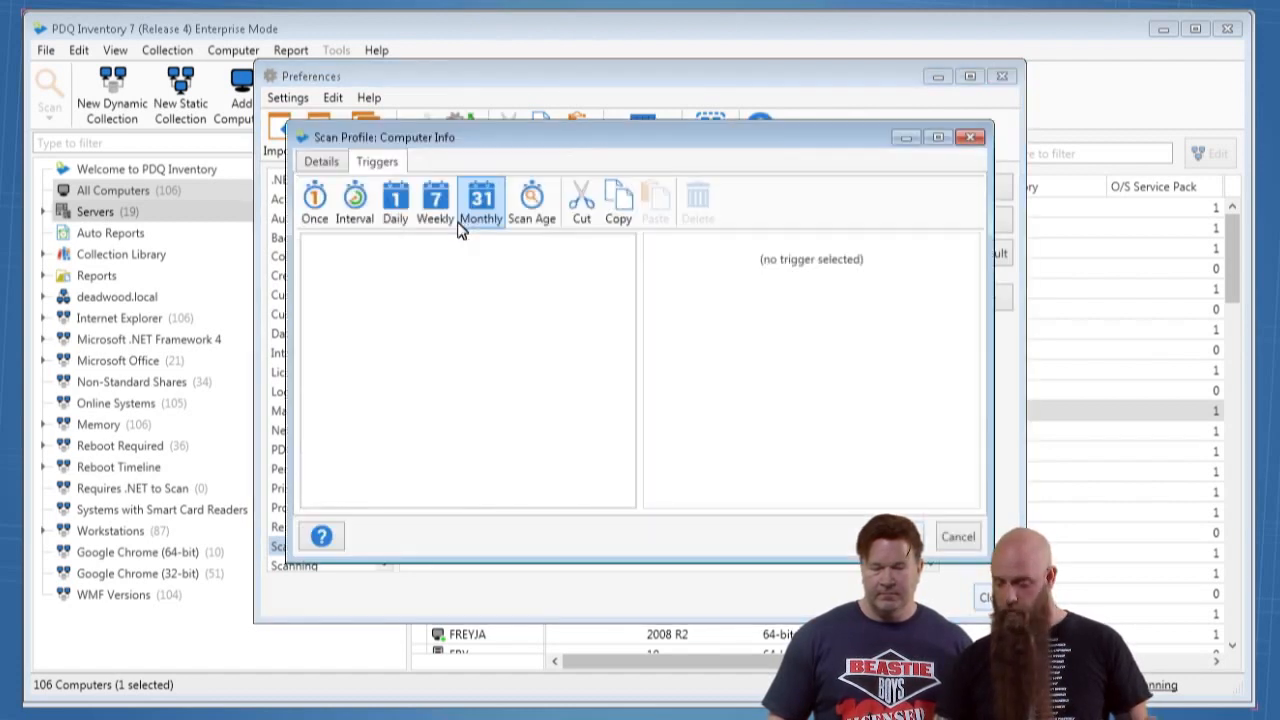
{"action": "left_click", "coordinate": [549, 221]}
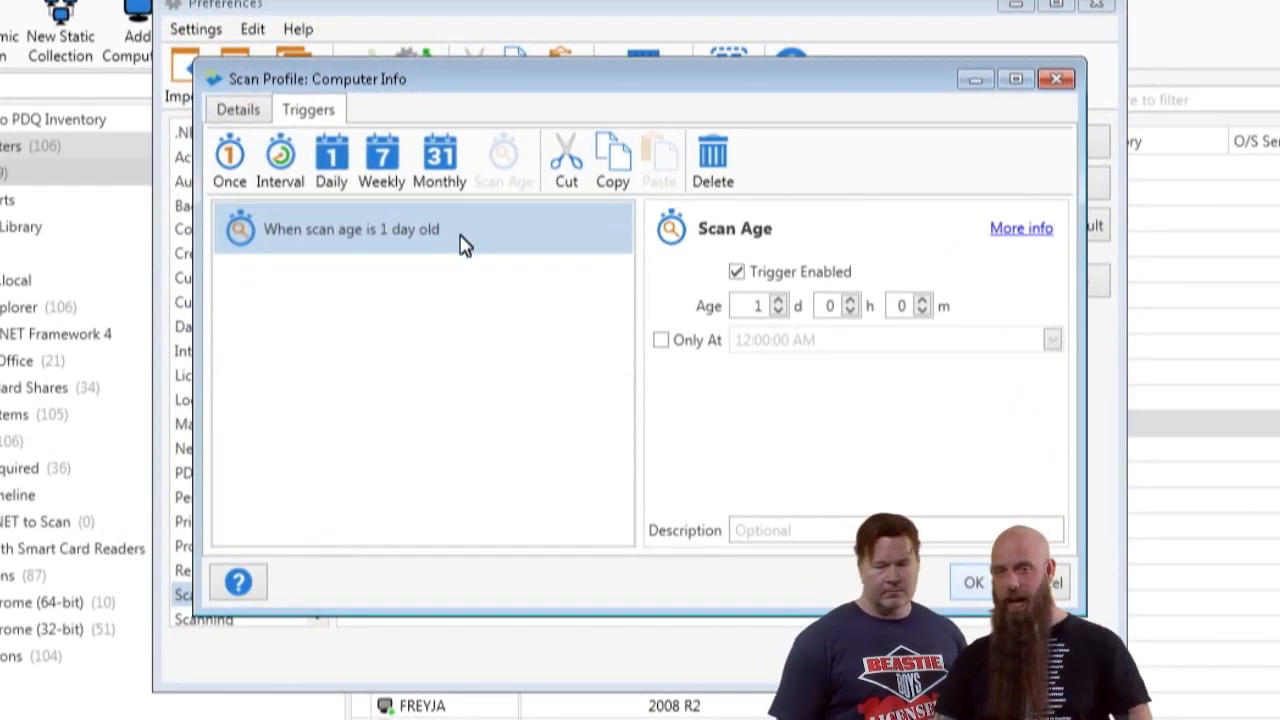
{"action": "left_click", "coordinate": [463, 245]}
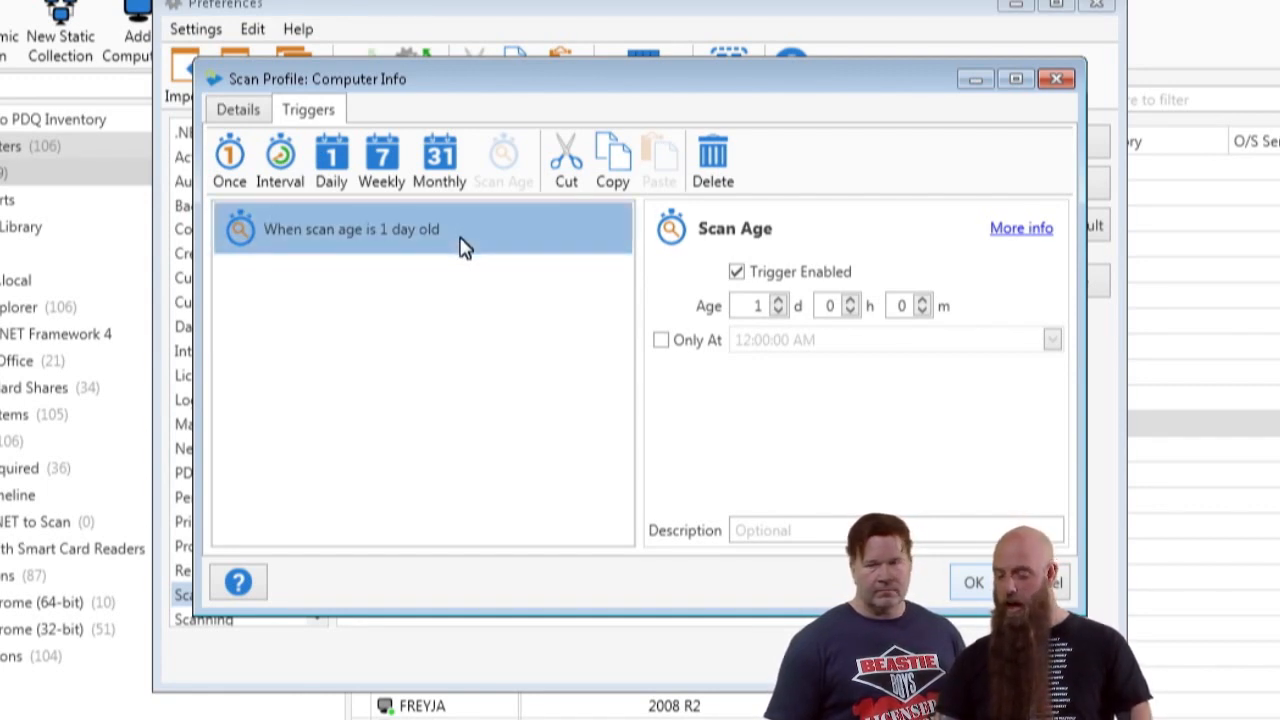
{"action": "left_click", "coordinate": [779, 301]}
{"action": "left_click", "coordinate": [779, 301]}
{"action": "left_click", "coordinate": [779, 301]}
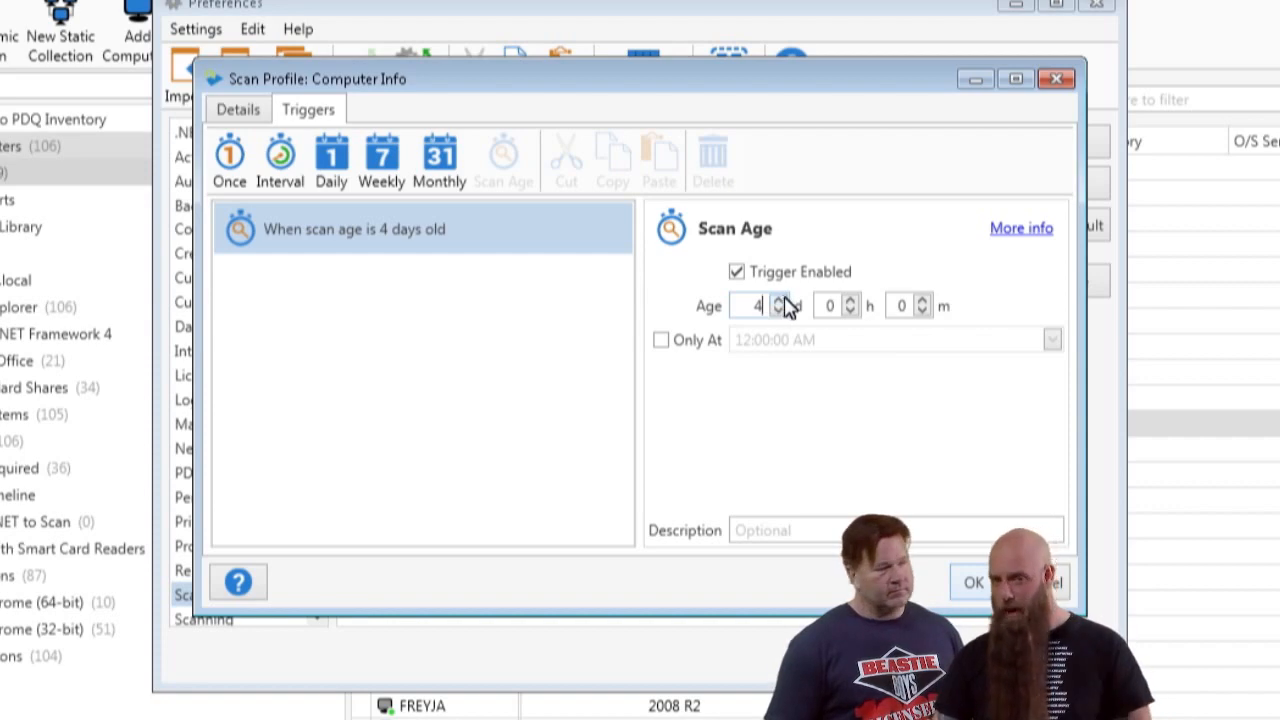
{"action": "left_click", "coordinate": [971, 588]}
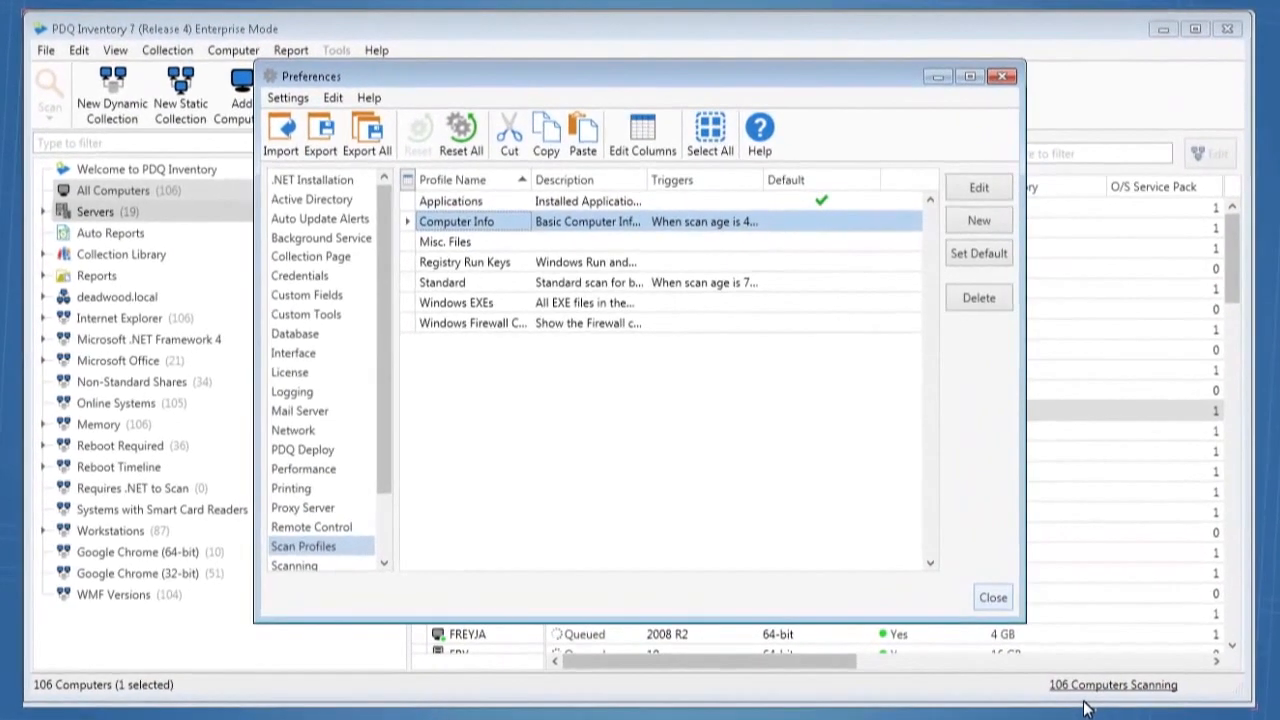
{"action": "left_click", "coordinate": [993, 598]}
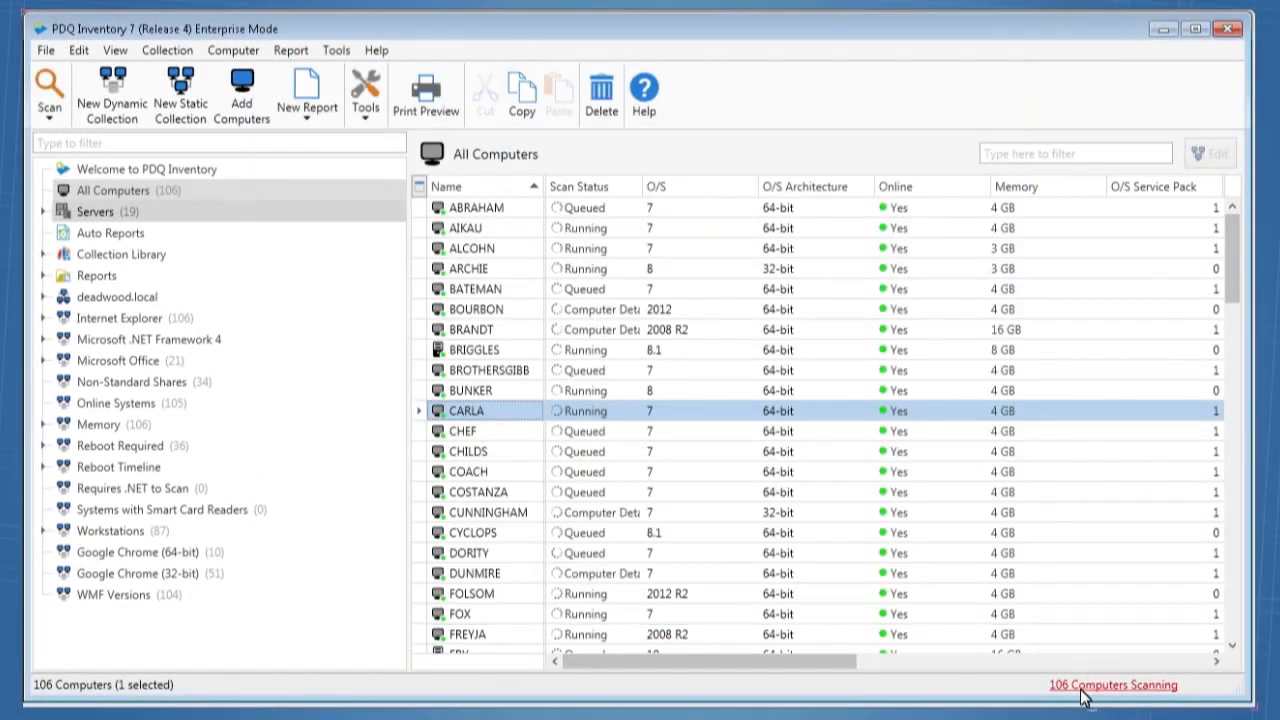